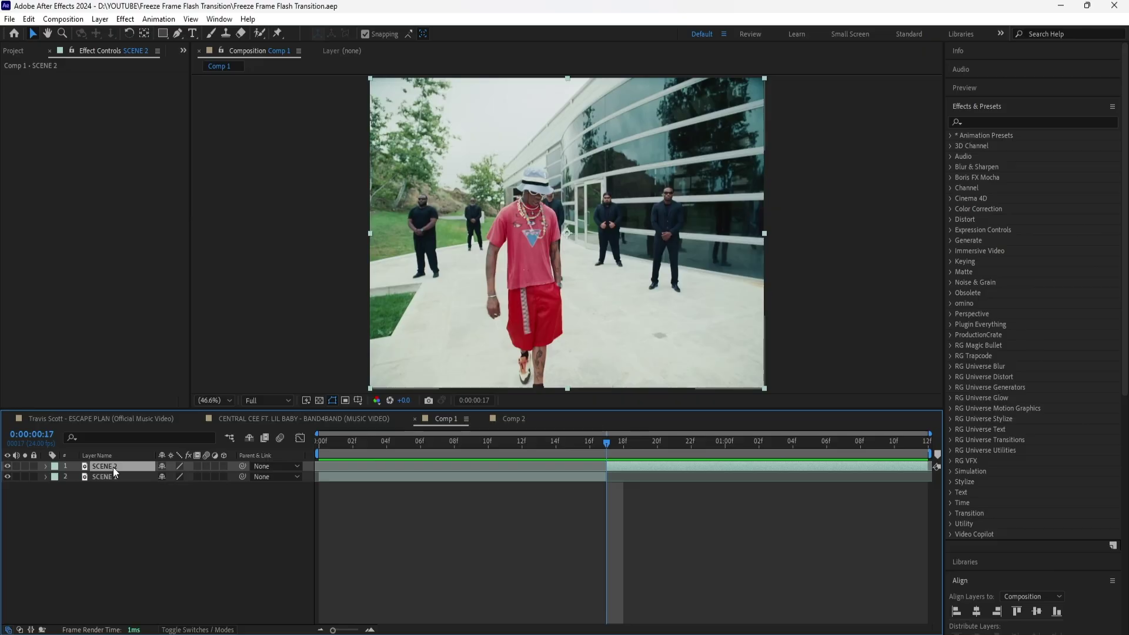
Duplicate the SCENE 2 layer three times, and hide the SCENE 5 and SCENE 4 copies.
key(Return)
key(ctrl+d)
key(ctrl+d)
key(ctrl+d)
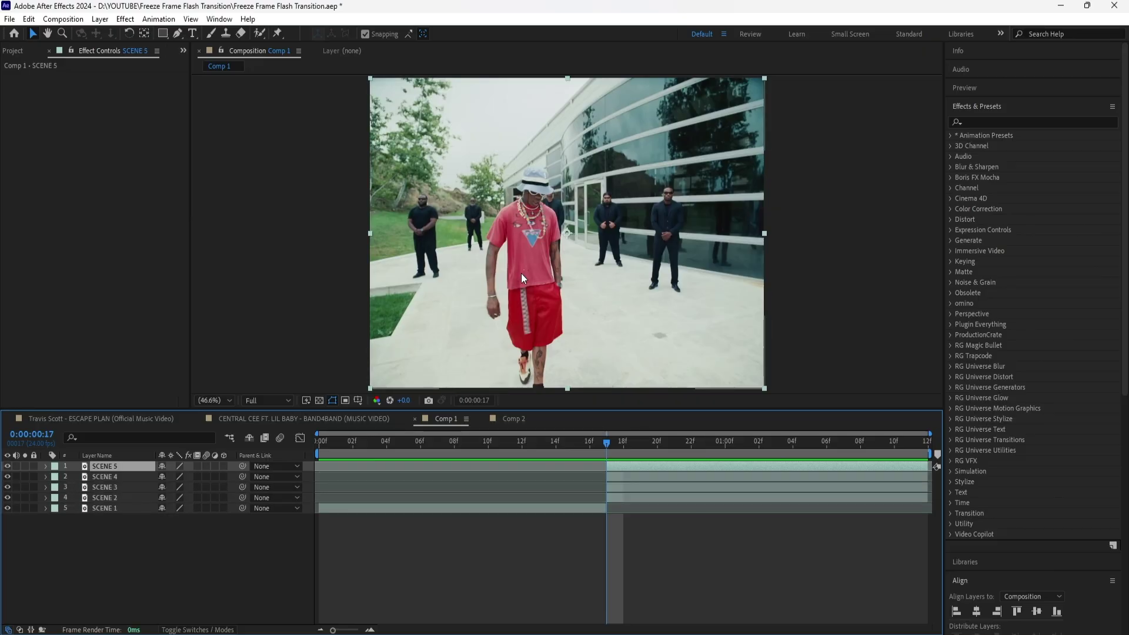
click(647, 487)
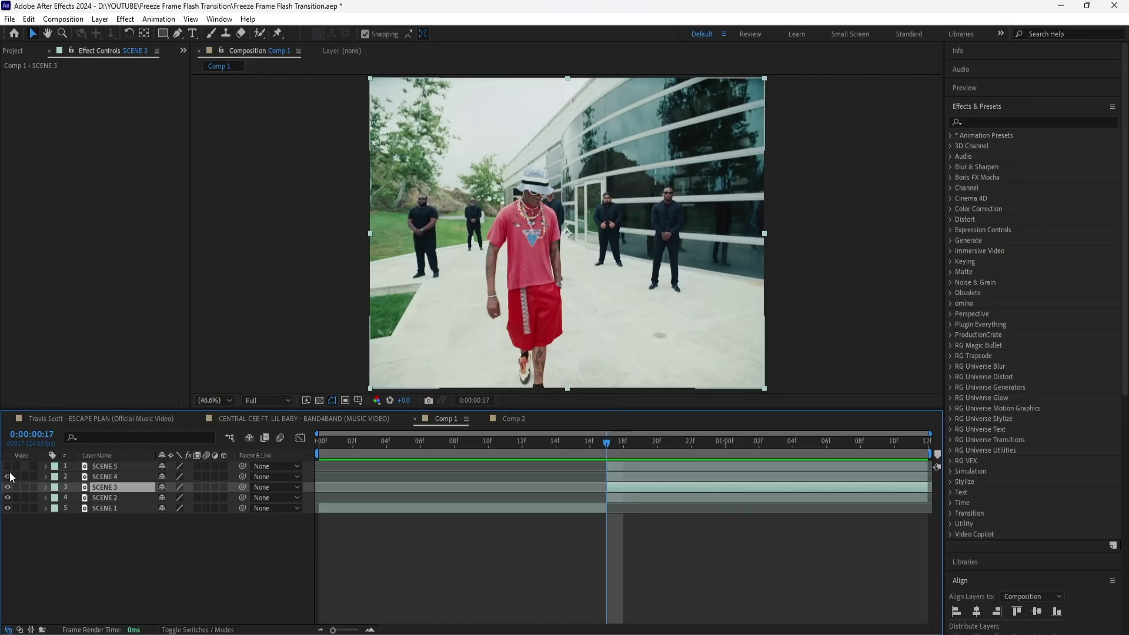
drag(8, 466, 7, 476)
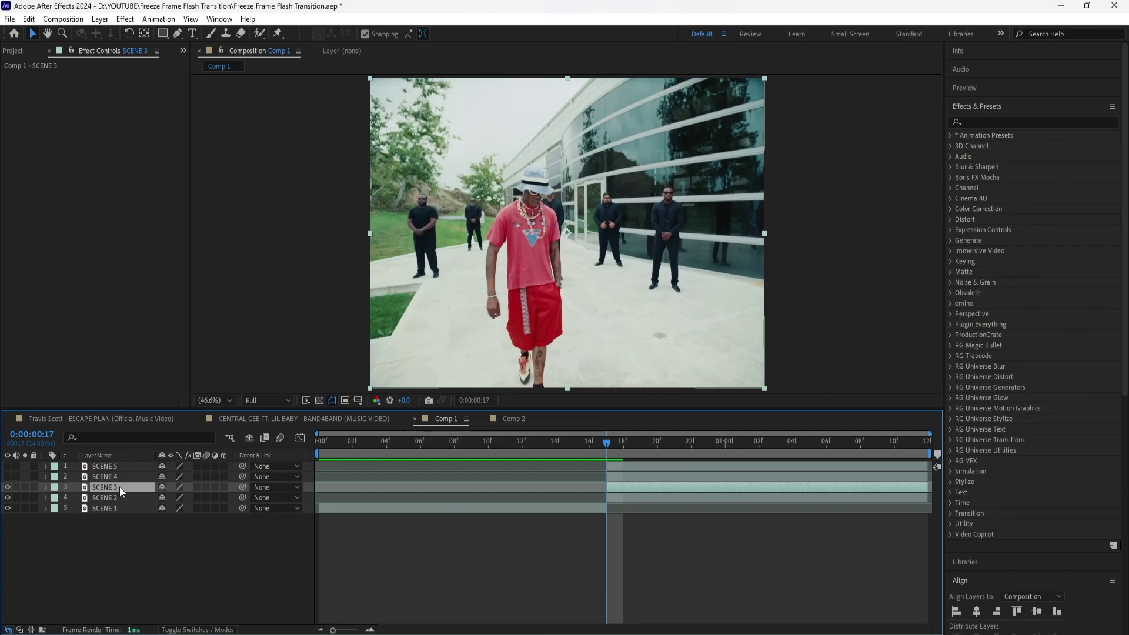
Apply Freeze Frame to the SCENE 3 layer at frame 17.
right_click(119, 487)
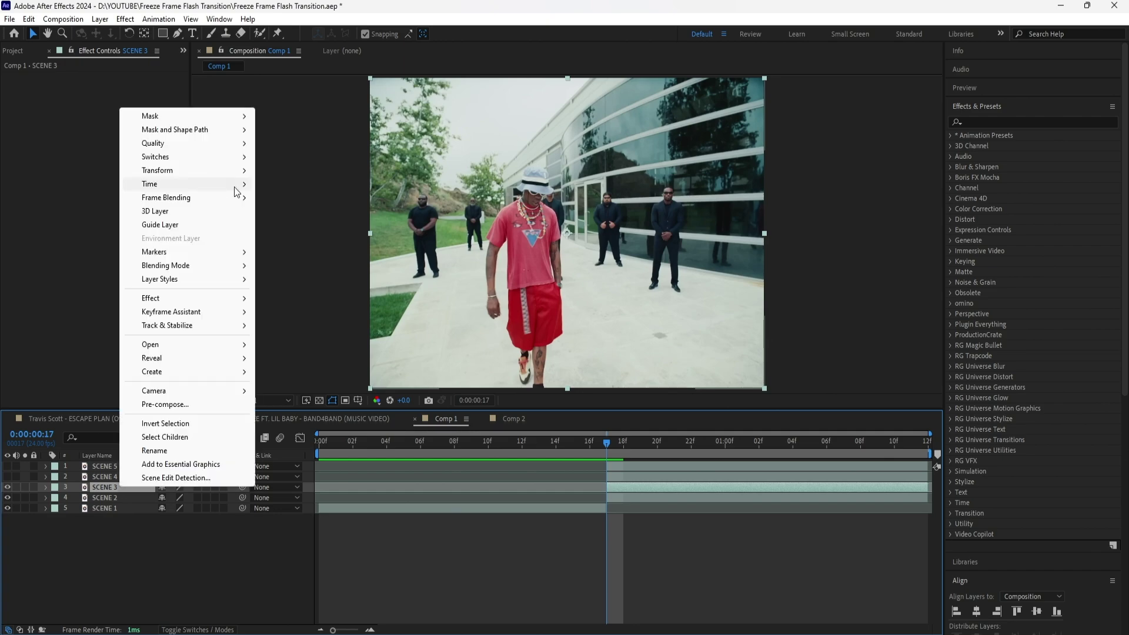
mouse_move(176, 184)
click(328, 224)
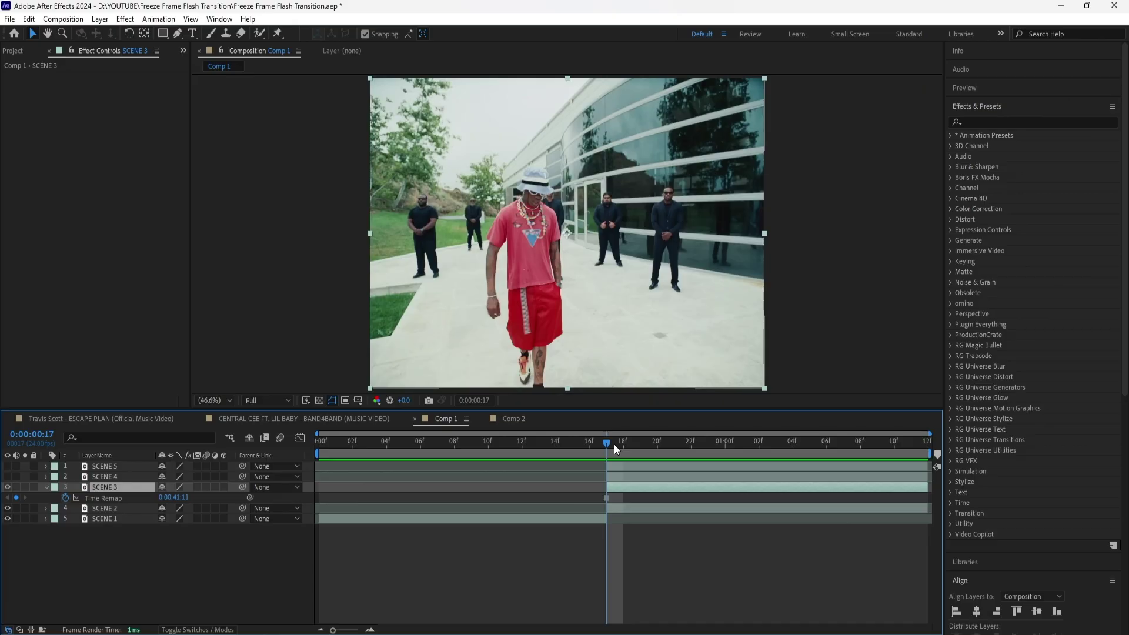
drag(613, 443, 673, 475)
Rename the frozen SCENE 3 layer to TRAVIS.
right_click(119, 488)
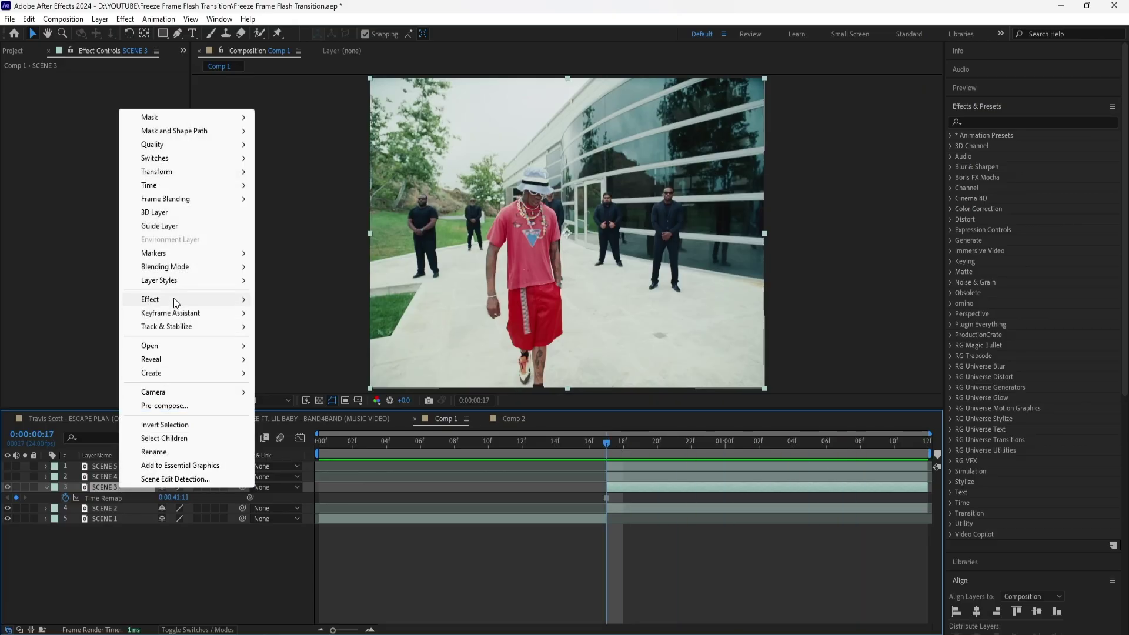
click(154, 452)
text(TRAV)
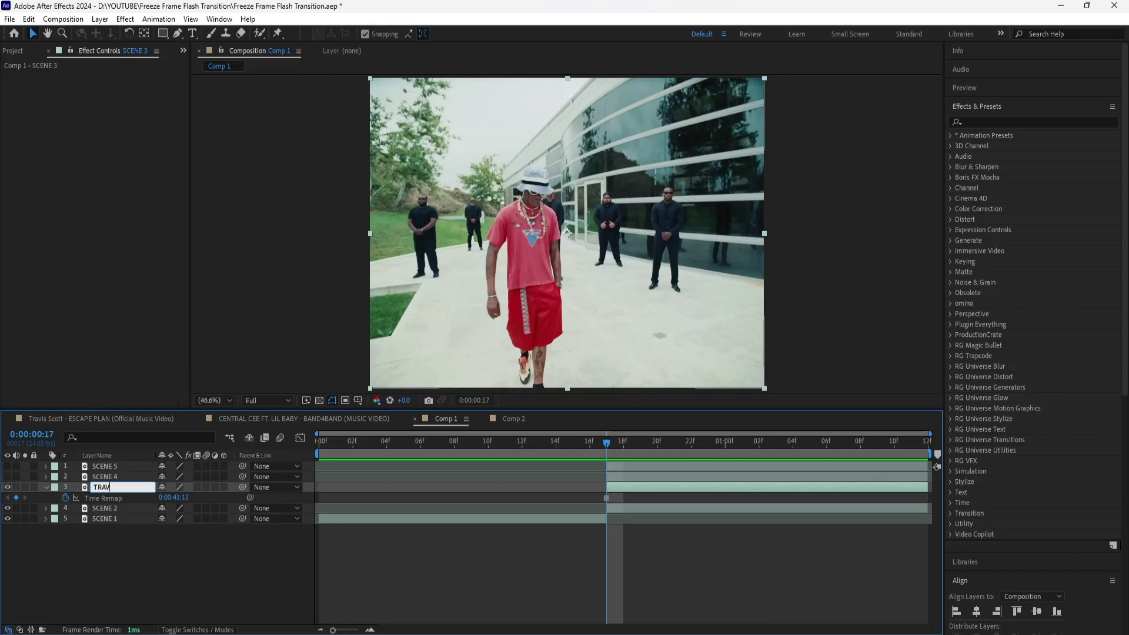
text(IS)
key(Return)
Draw a closed Pen tool mask around the walking man in the red shirt on the TRAVIS layer.
click(178, 34)
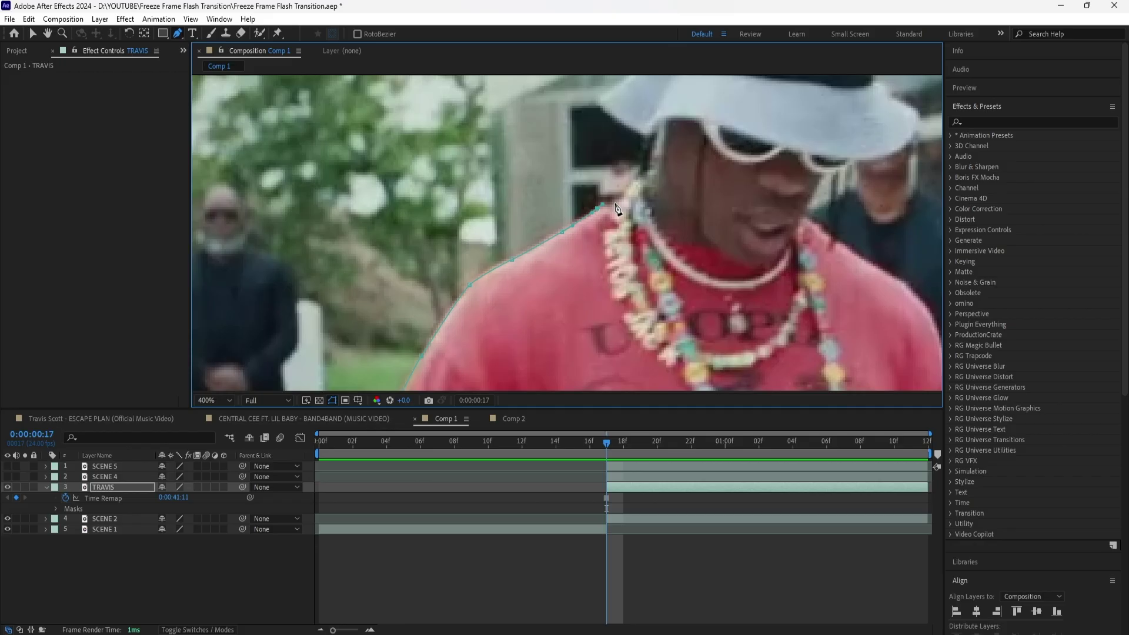
drag(508, 271, 510, 281)
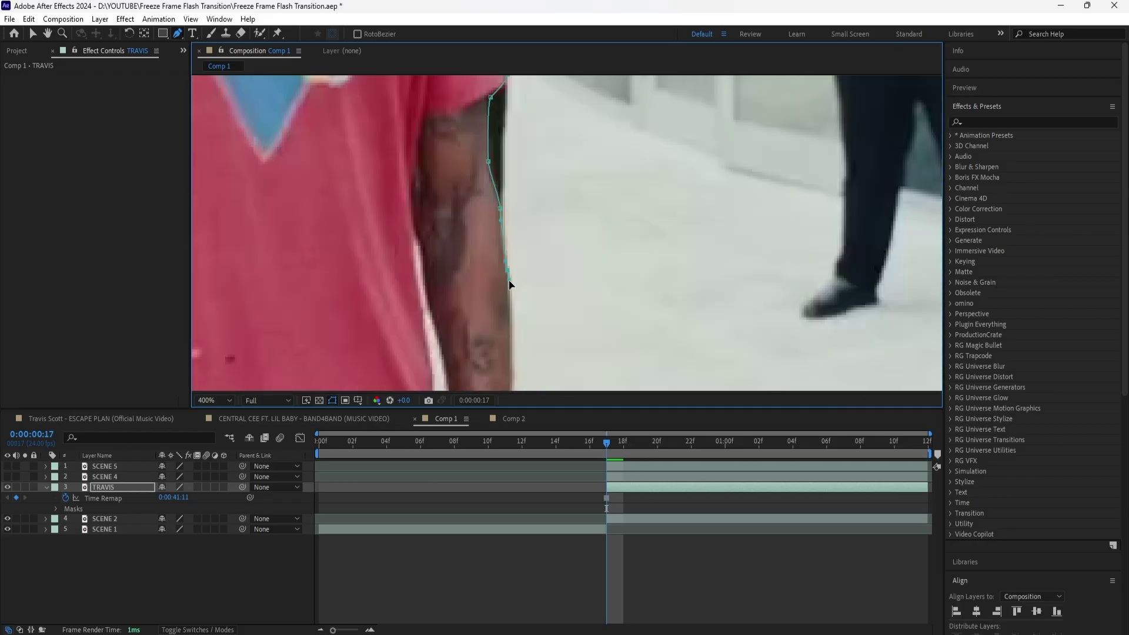
click(715, 545)
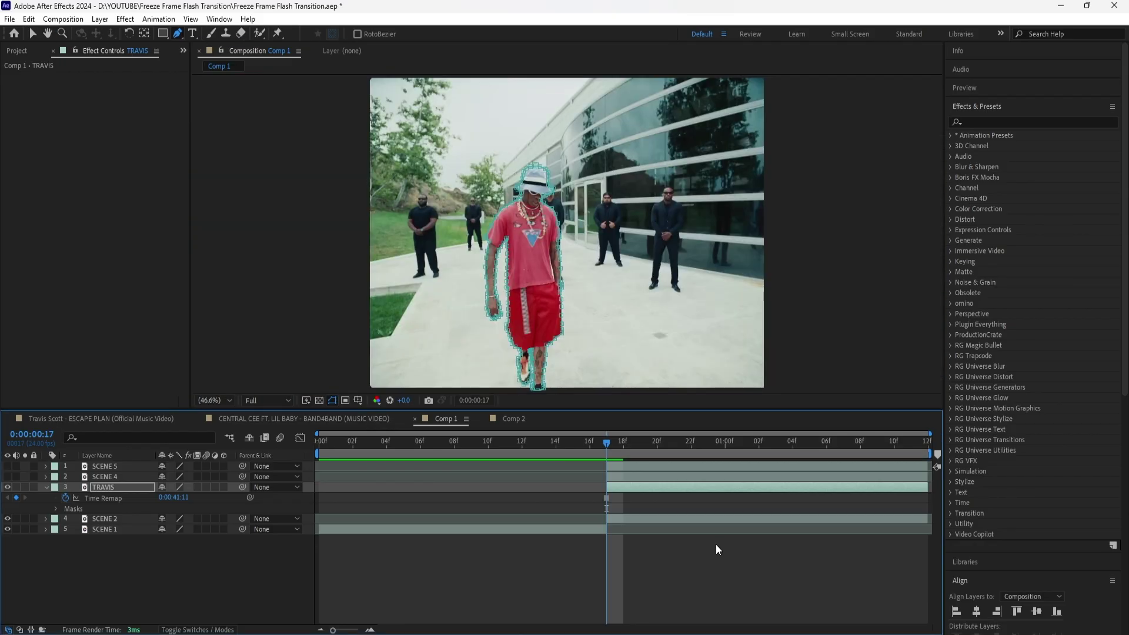
Shorten the TRAVIS layer and shift it to run from frame 11 to frame 17, and hide SCENE 1.
click(119, 488)
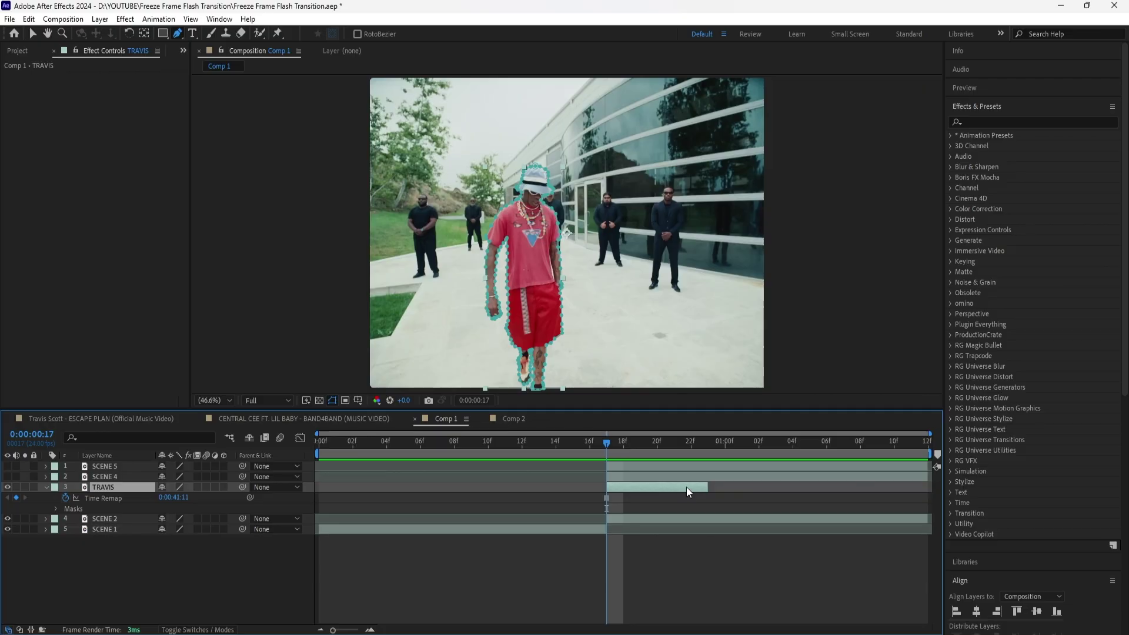
drag(687, 487, 586, 488)
click(7, 529)
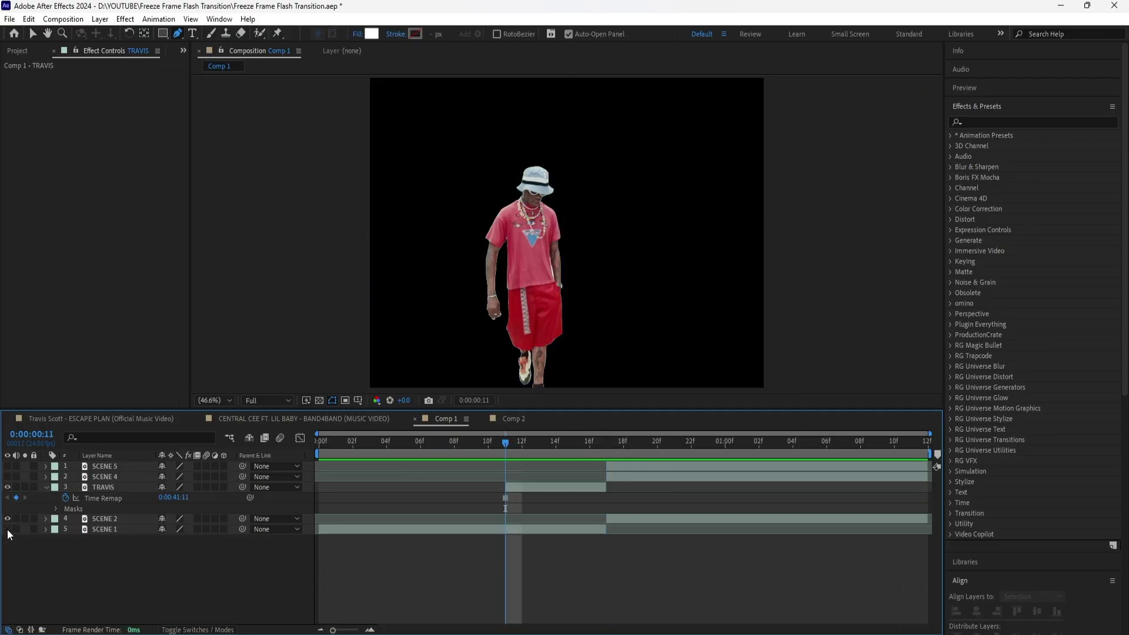
Set the TRAVIS mask's feather to 2 pixels and its expansion to -2 pixels.
click(117, 487)
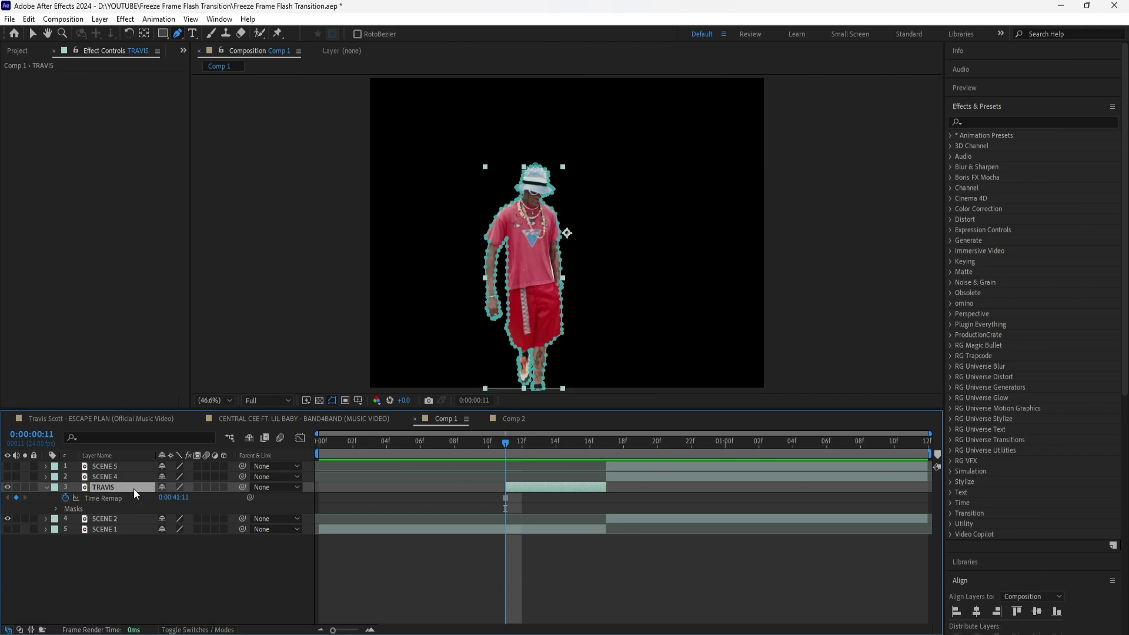
key(m)
key(m)
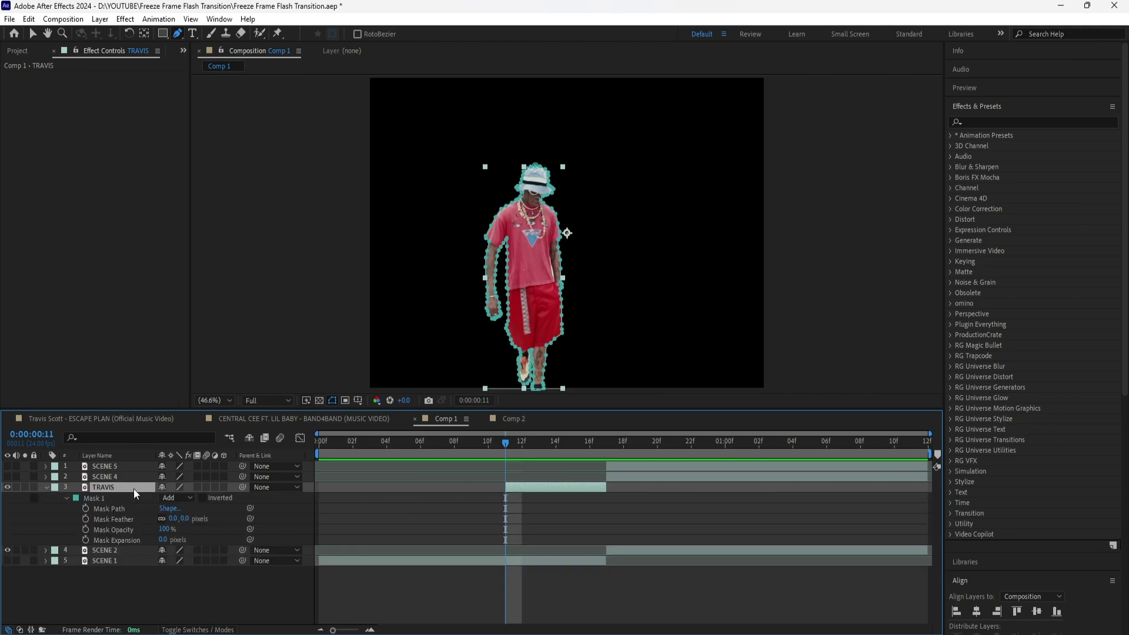
click(184, 518)
text(2)
key(Return)
click(162, 540)
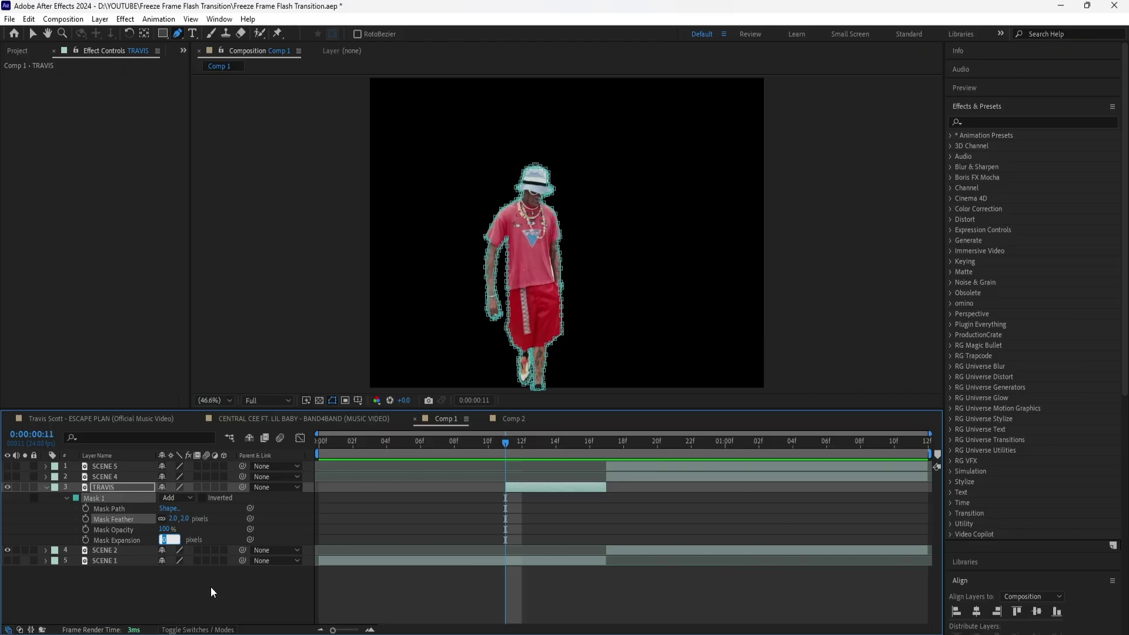
text(-2)
key(Return)
Duplicate the TRAVIS layer and apply a white Fill effect to the lower copy.
click(133, 487)
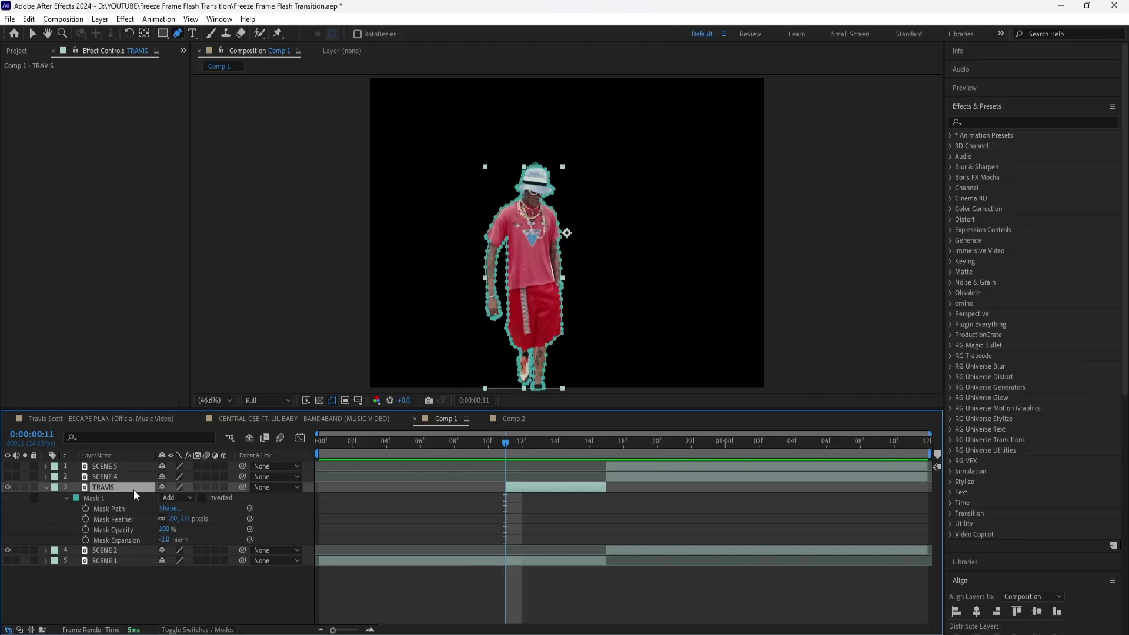
key(ctrl+d)
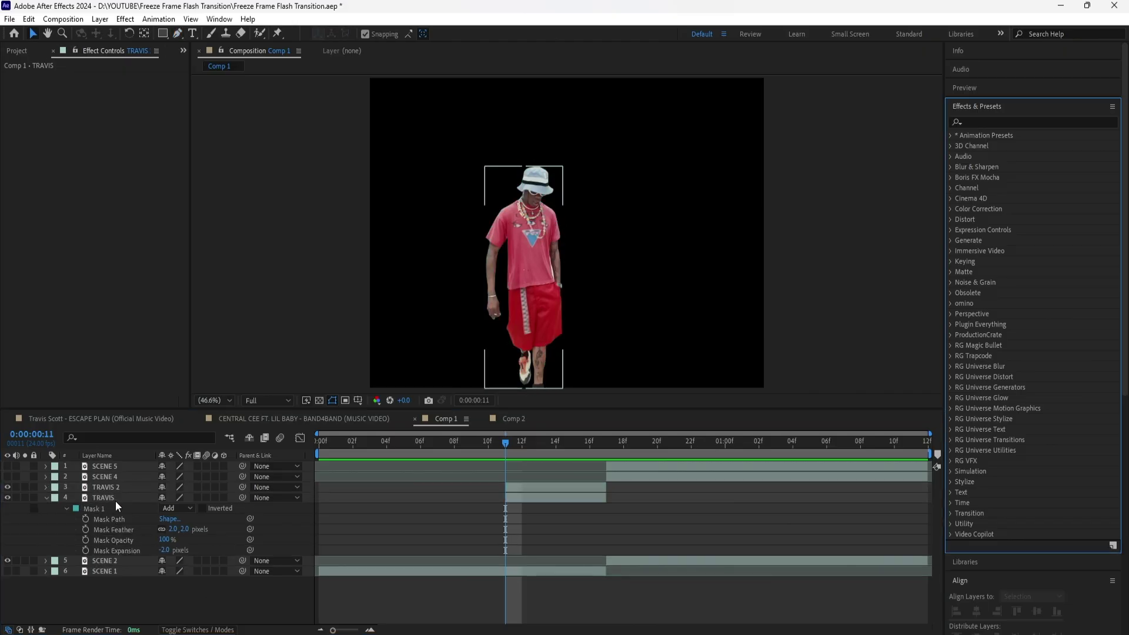
click(116, 499)
click(1048, 118)
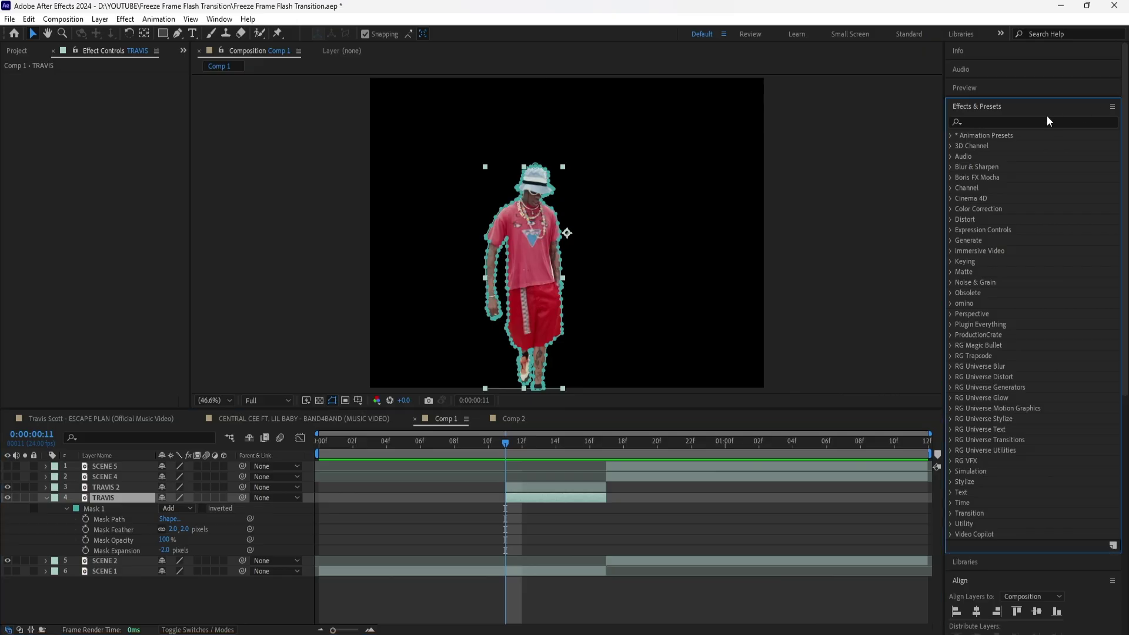
click(1047, 121)
text(fill)
double_click(992, 219)
click(110, 108)
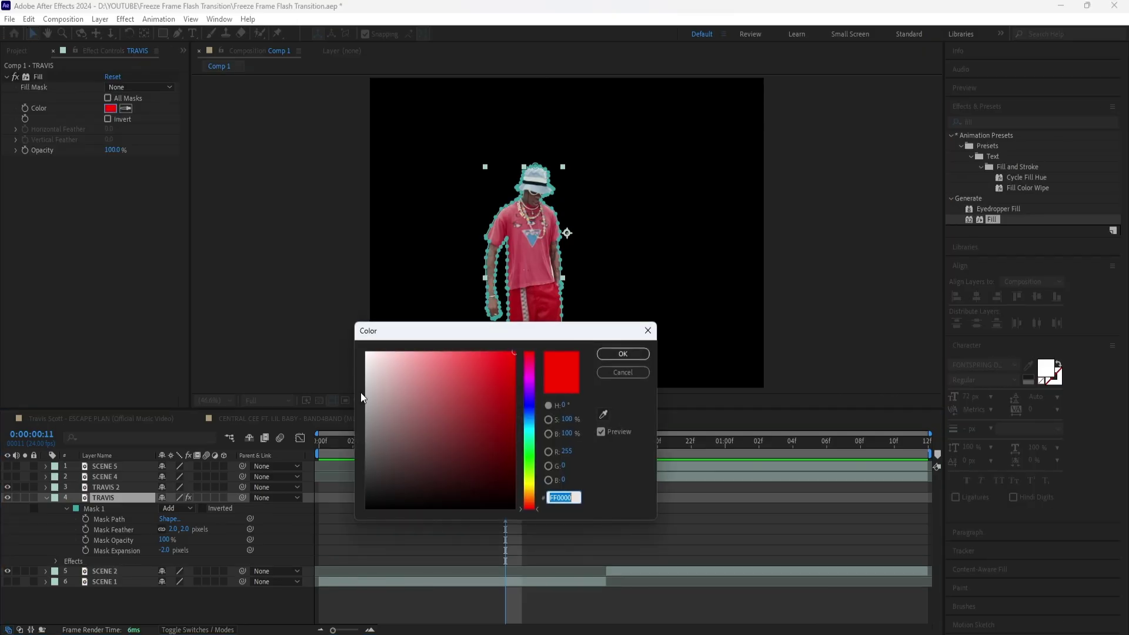
click(366, 353)
click(639, 355)
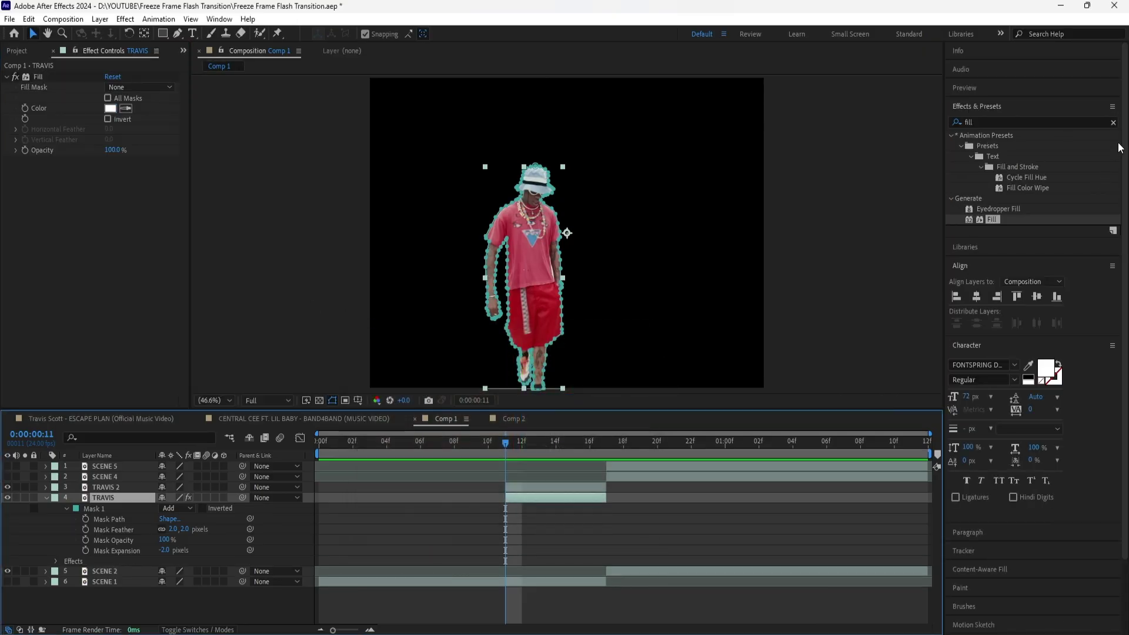
Add the Stylize Glow effect to the white-filled TRAVIS layer with a glow radius of 80.
click(1112, 122)
text(glow)
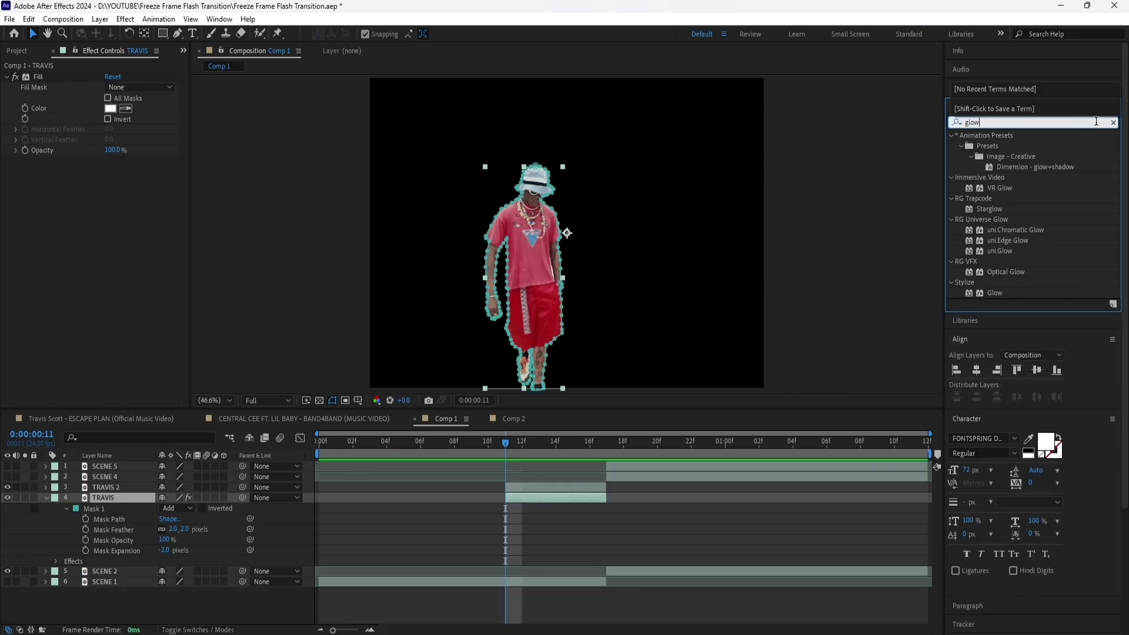
double_click(995, 293)
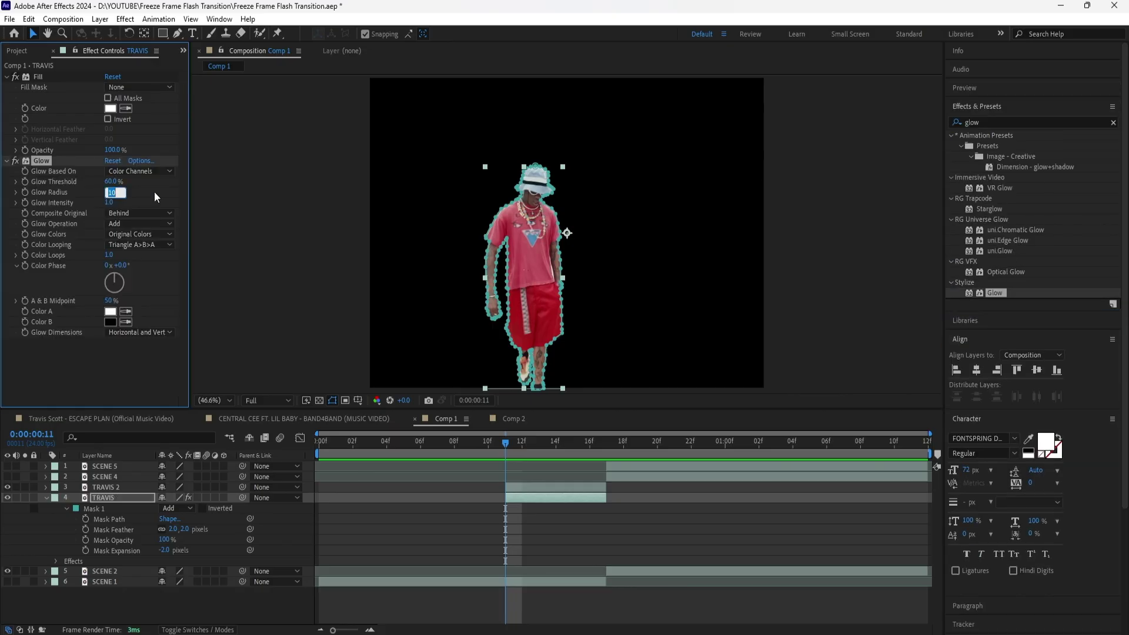
text(80)
key(Return)
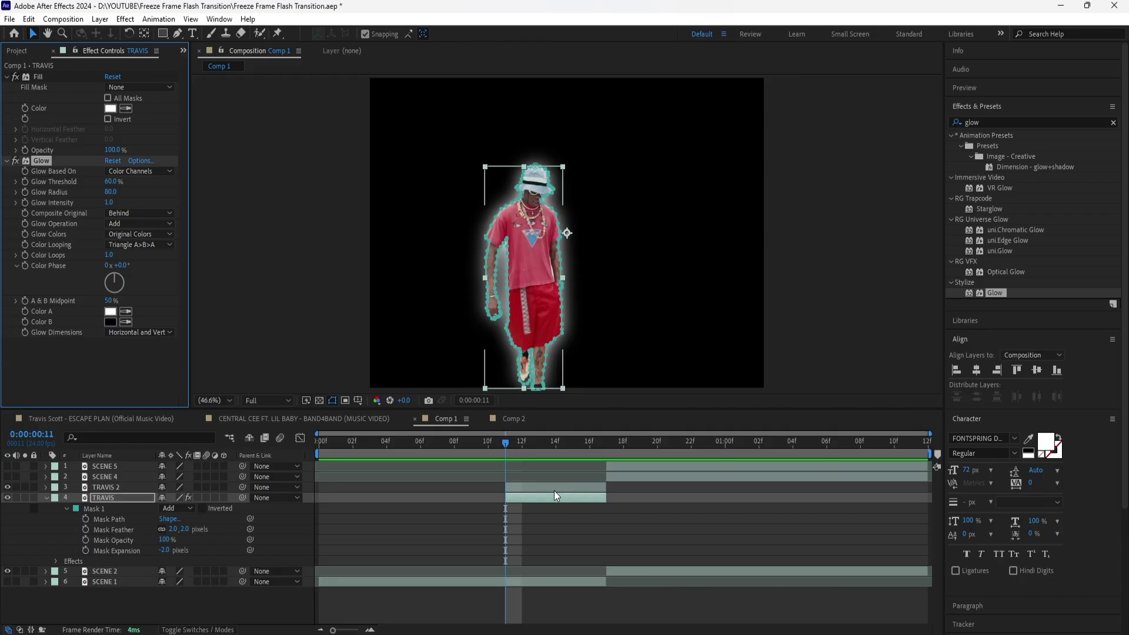
Trim the start of the TRAVIS 2 layer to frame 12 and preview the one-frame flash.
click(507, 487)
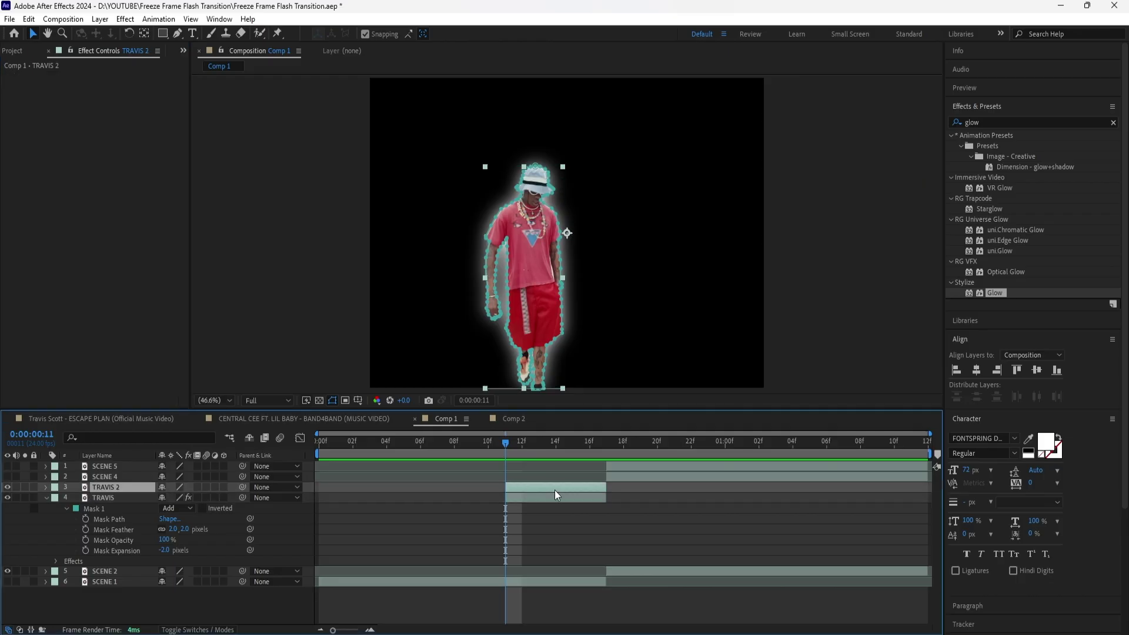
drag(507, 487, 519, 486)
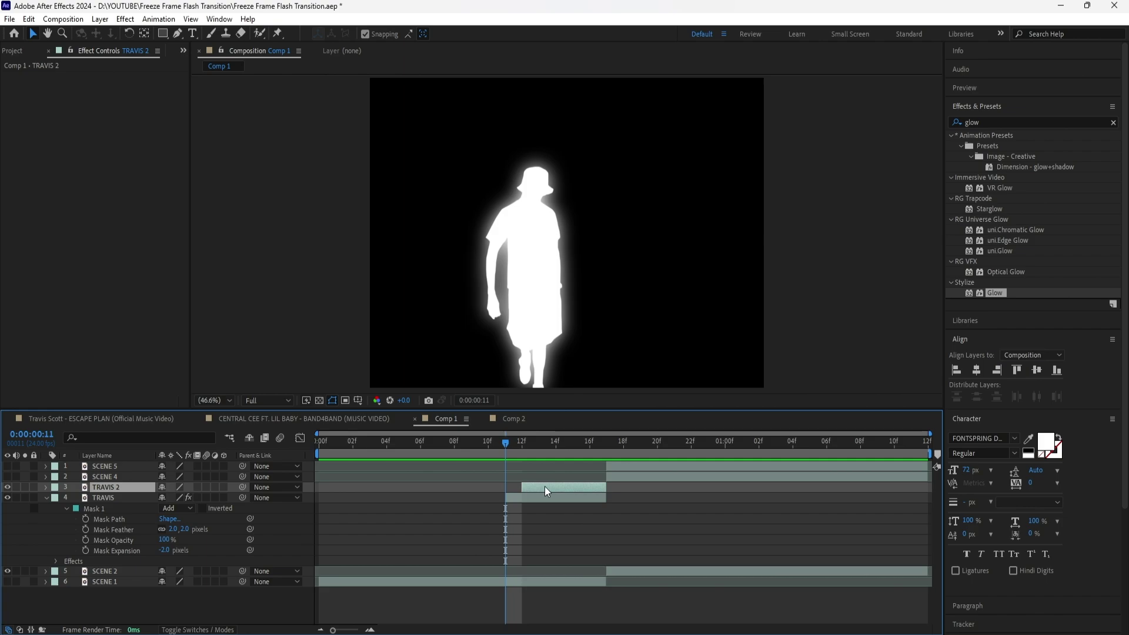
drag(489, 449, 528, 444)
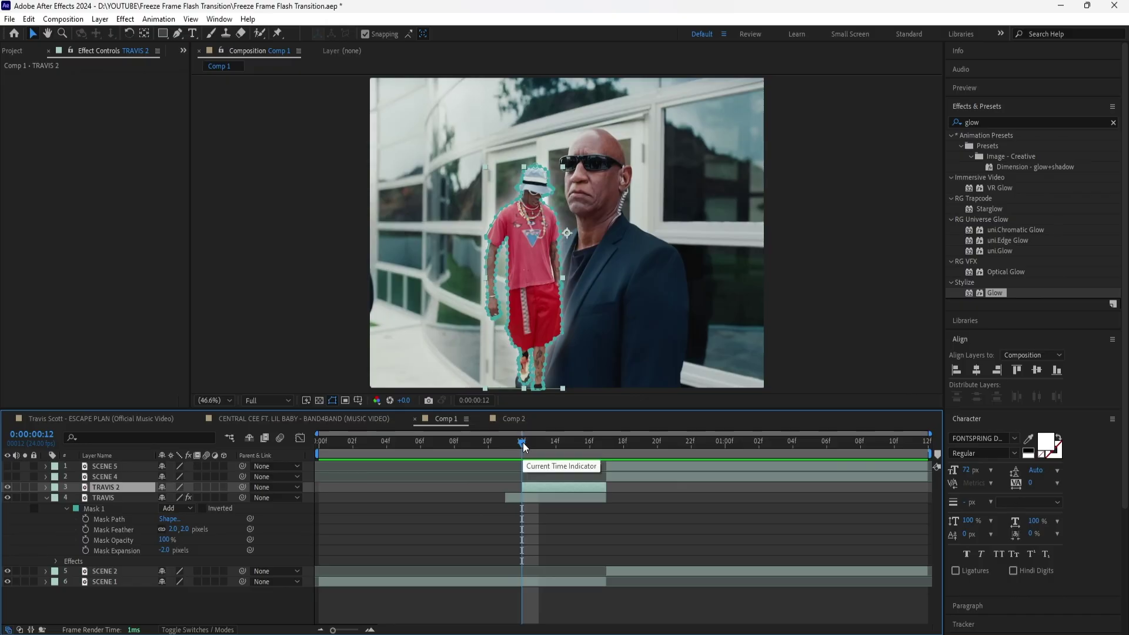
Apply Freeze Frame to the SCENE 4 layer at frame 17.
drag(522, 444, 606, 445)
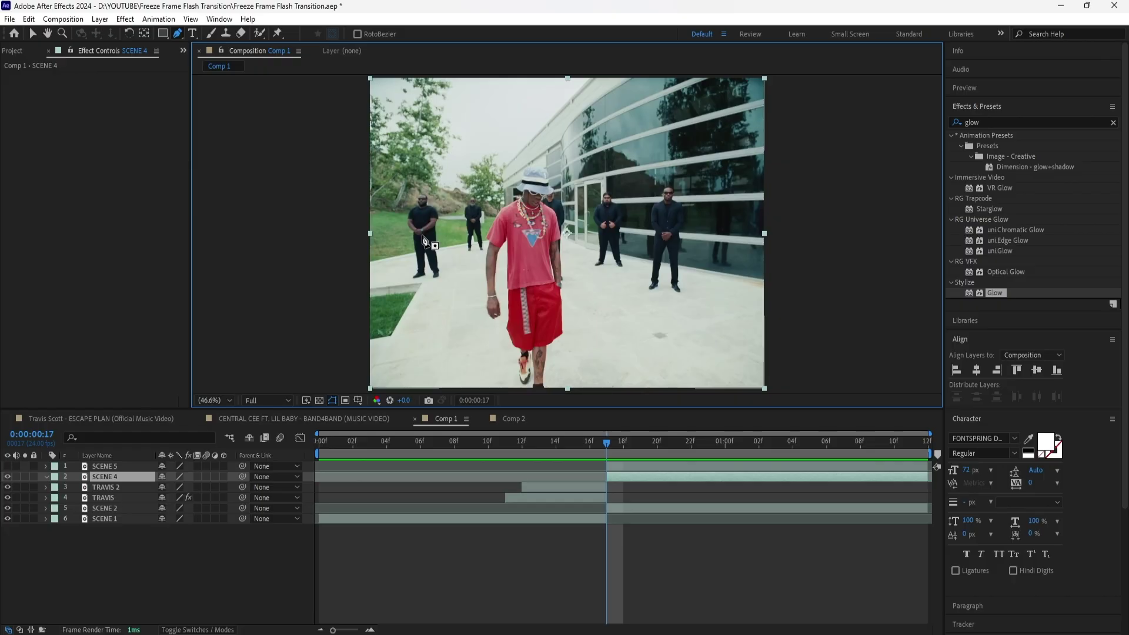
right_click(121, 476)
mouse_move(189, 179)
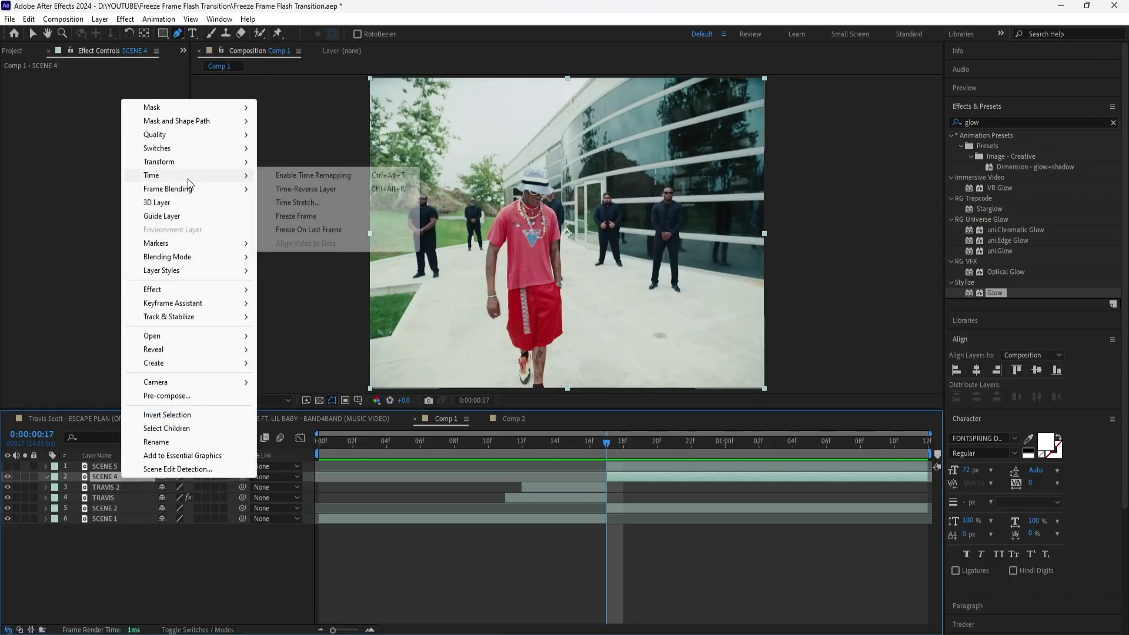
click(327, 217)
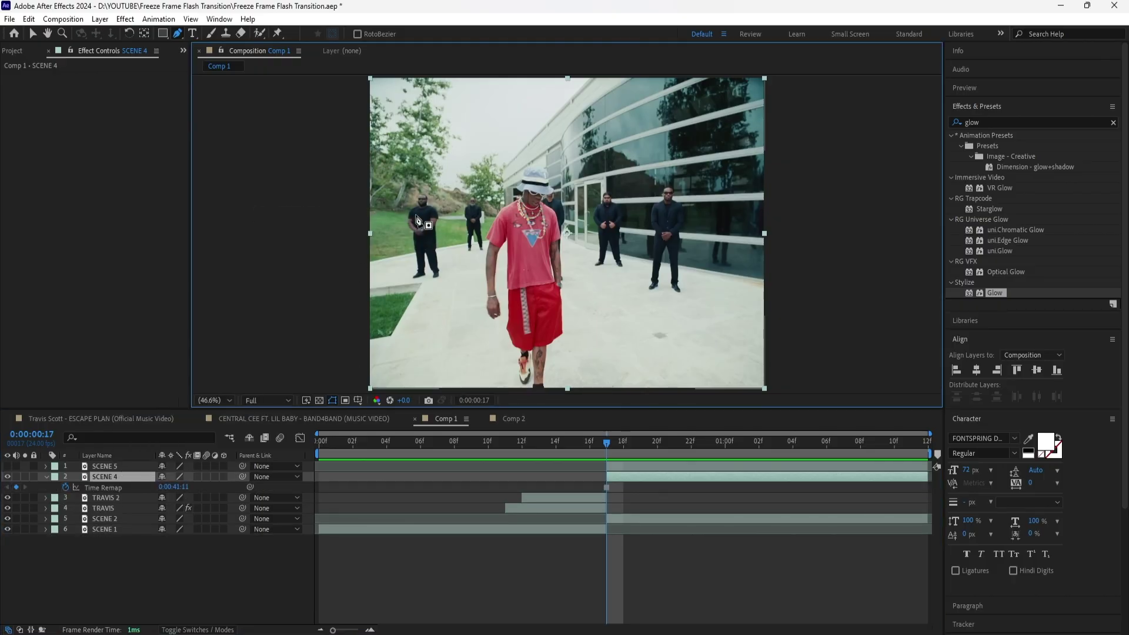
Mask the guard standing furthest left on SCENE 4, and trim and shift the layer to run from frame 13 to frame 17.
scroll(416, 221, up, 5)
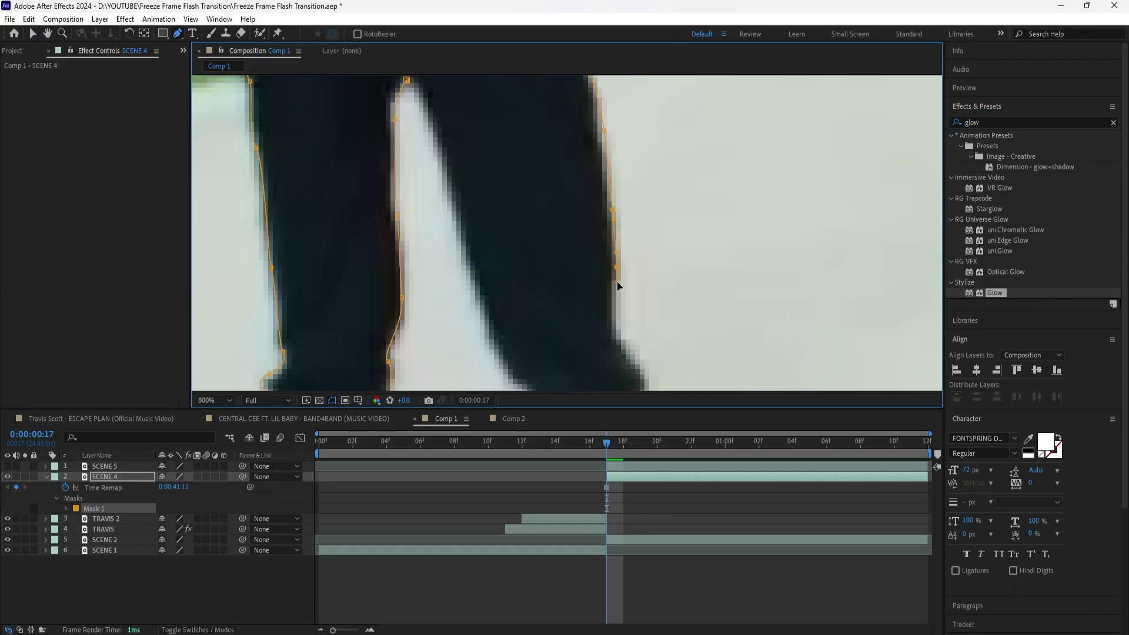
scroll(616, 281, down, 8)
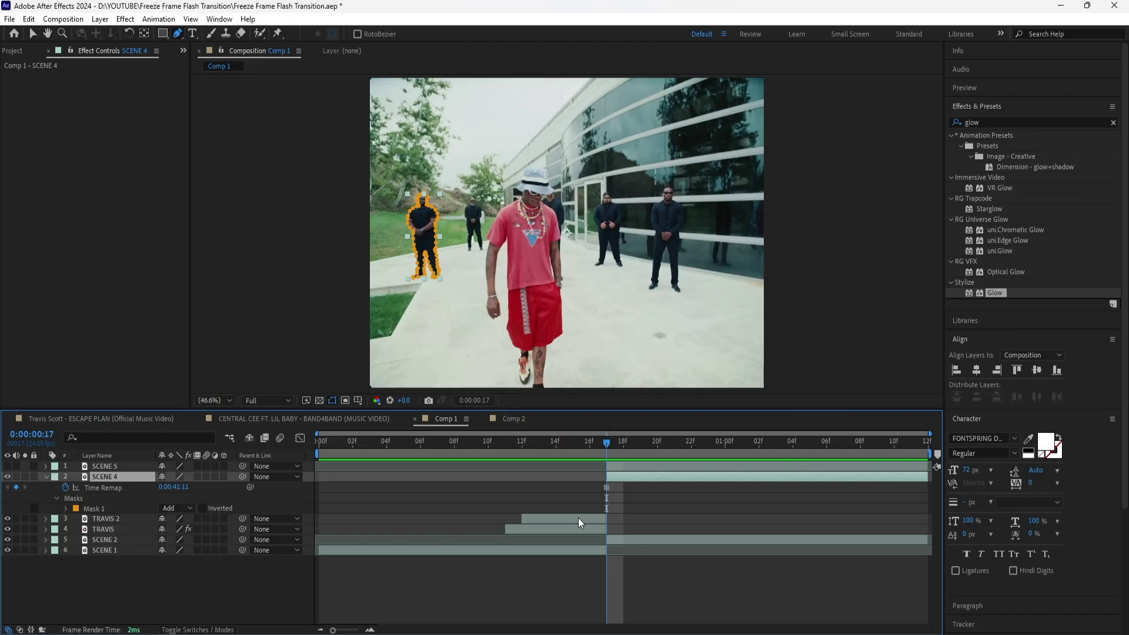
drag(927, 476, 629, 475)
drag(630, 475, 600, 475)
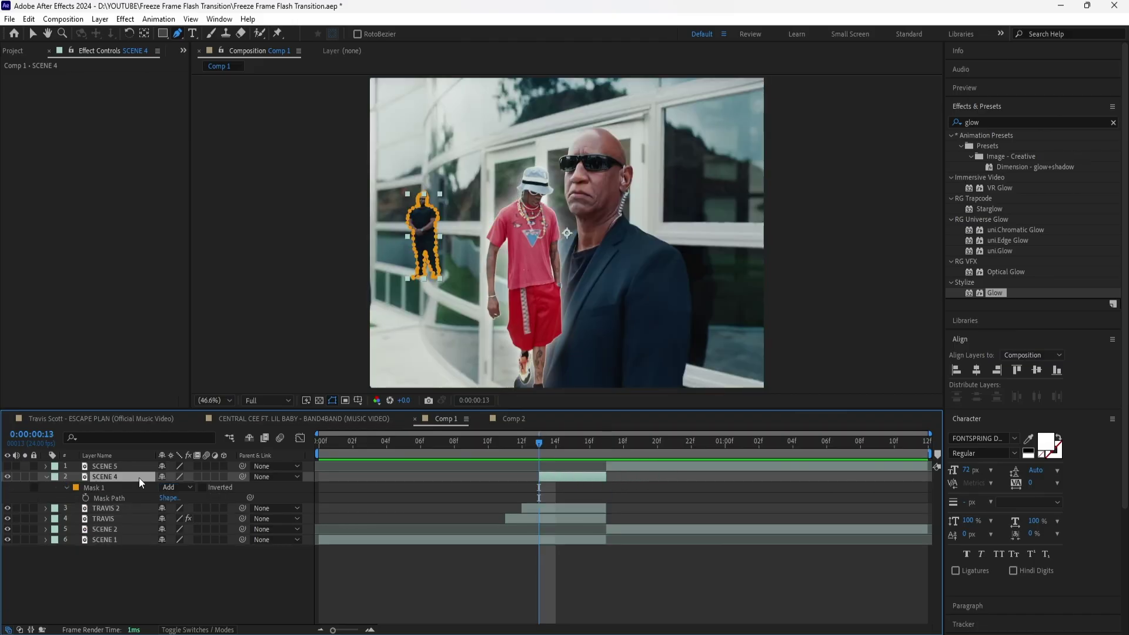
Set the SCENE 4 mask's feather to 2 pixels and its expansion to -2 pixels.
key(m)
key(m)
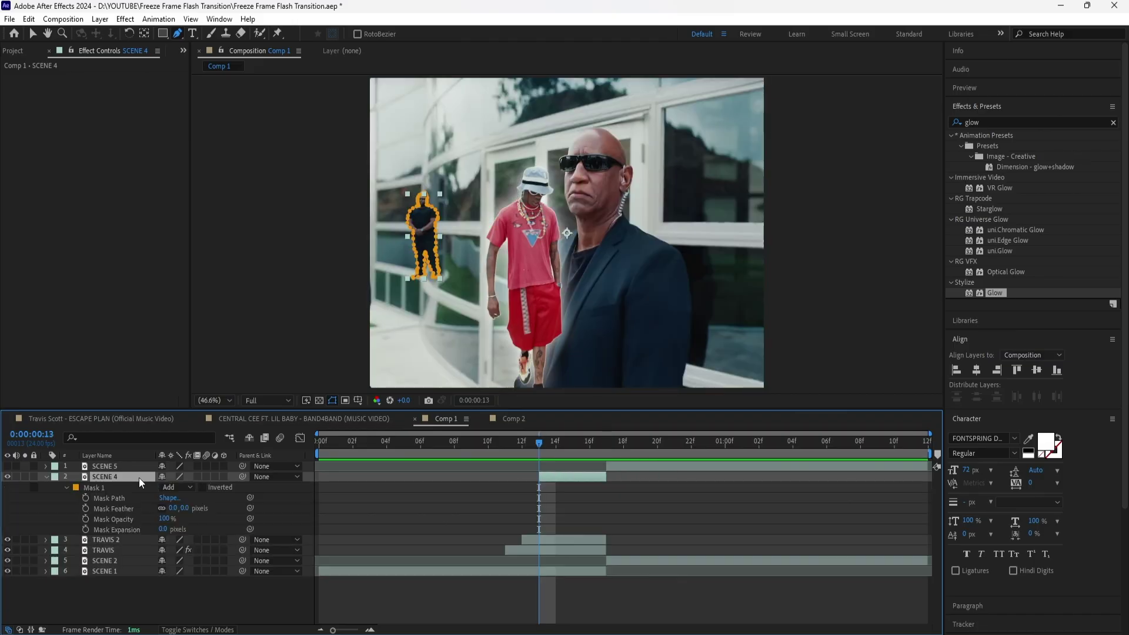
click(189, 504)
text(2)
key(Return)
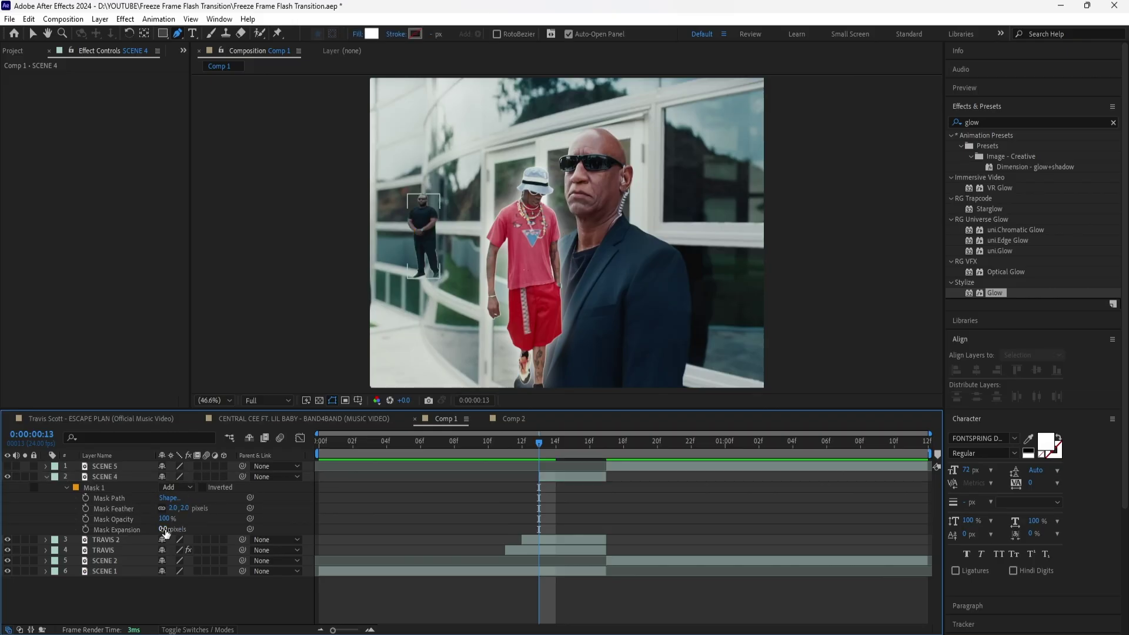
text(-2)
click(155, 475)
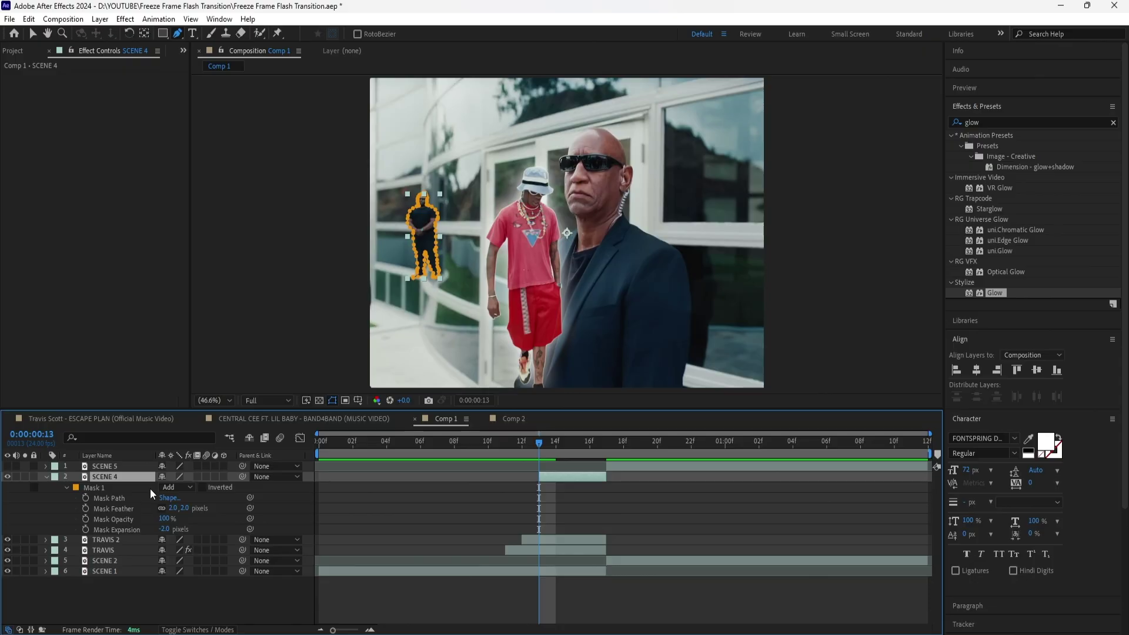
Duplicate the SCENE 4 layer and copy the Fill and Glow effects from TRAVIS onto the original SCENE 4.
key(ctrl+d)
click(126, 485)
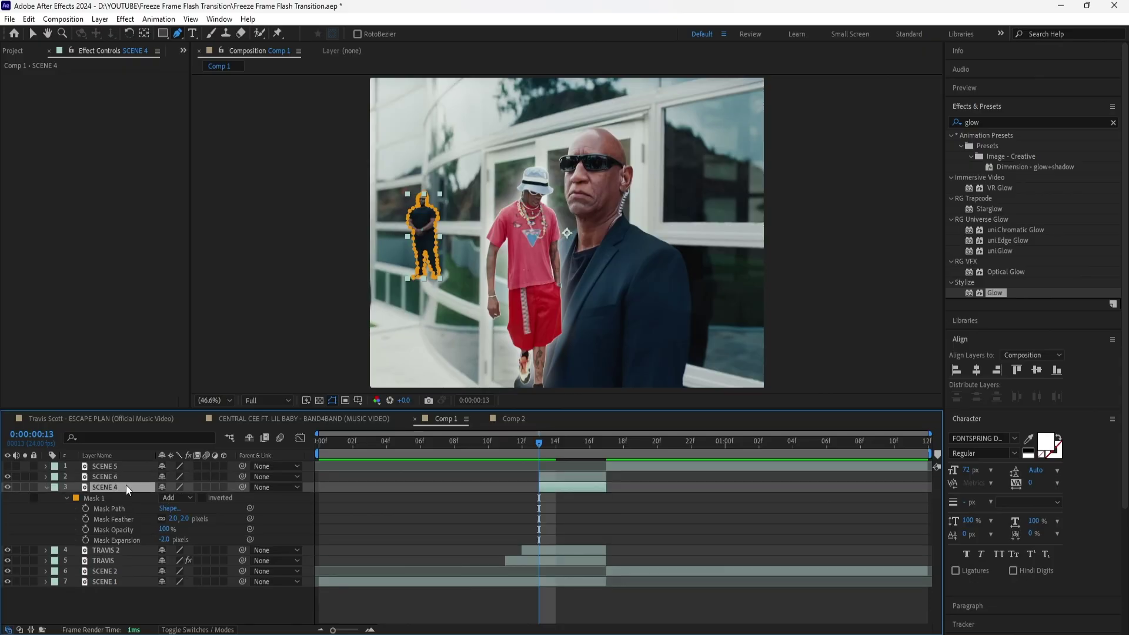
click(124, 560)
click(38, 75)
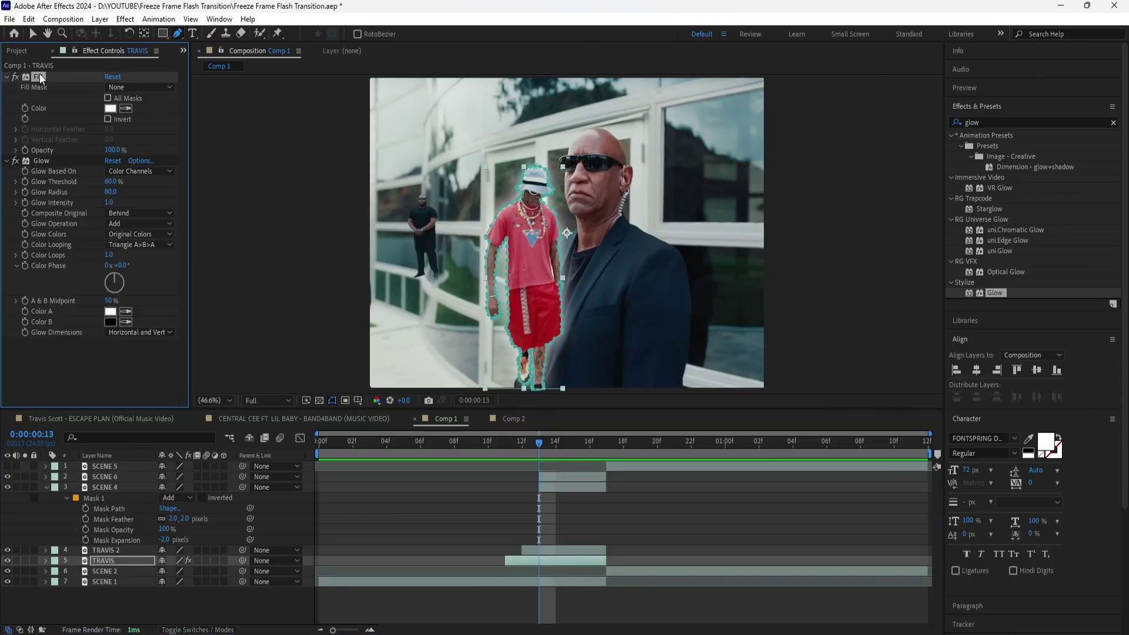
shift+click(42, 162)
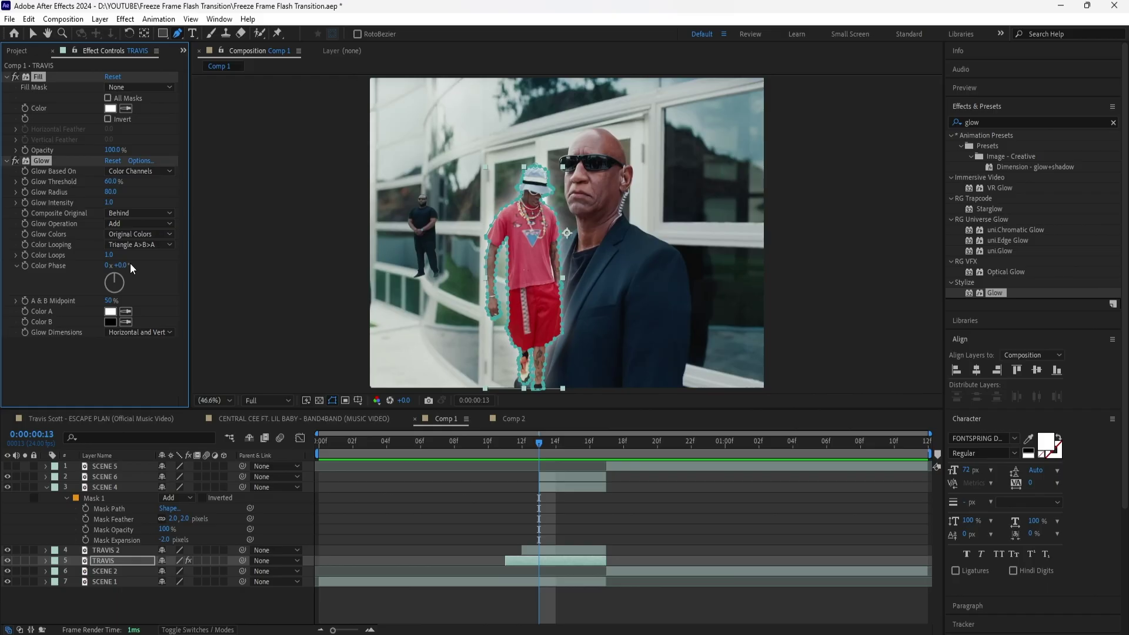
click(118, 485)
key(ctrl+v)
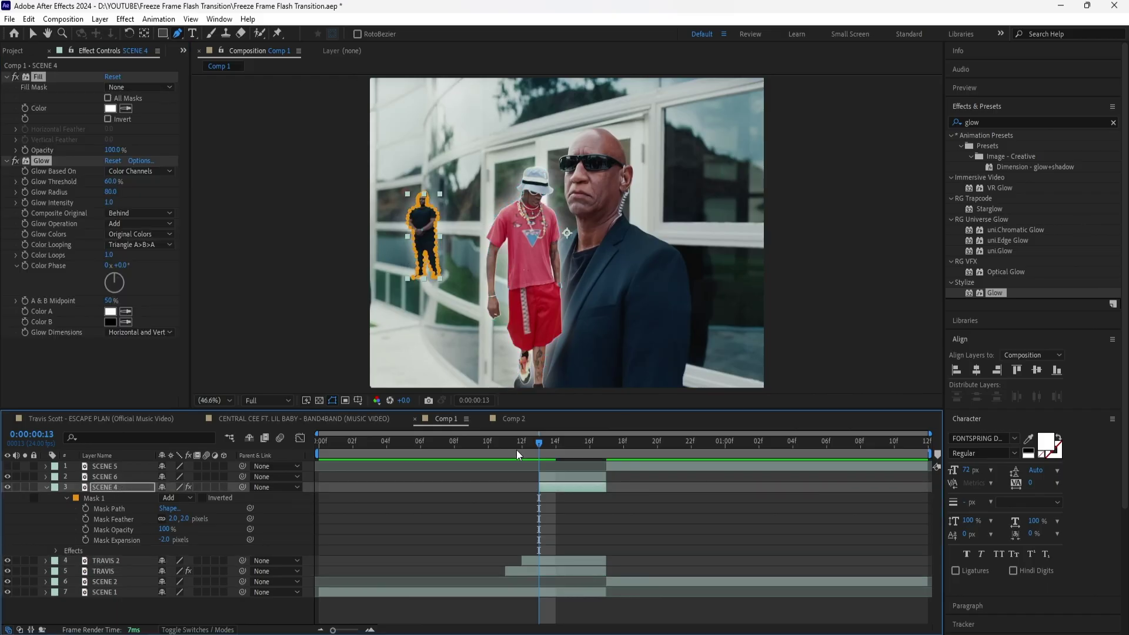
Trim the start of the SCENE 6 layer to frame 14 and scrub through the flash up to frame 17.
click(551, 476)
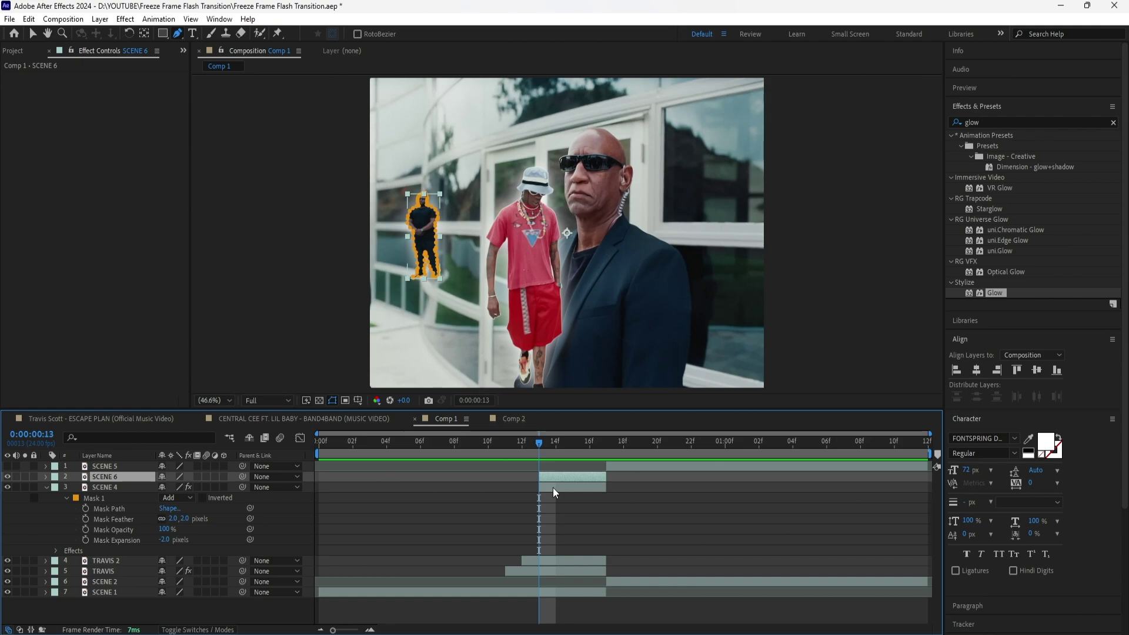
drag(539, 476, 556, 476)
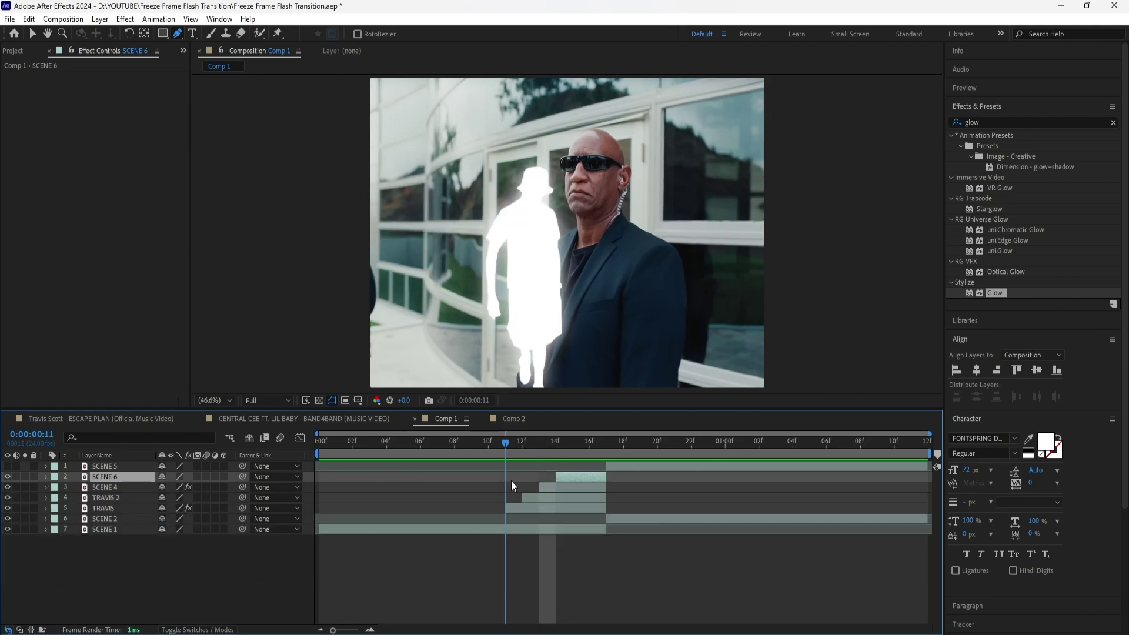
drag(510, 481, 605, 480)
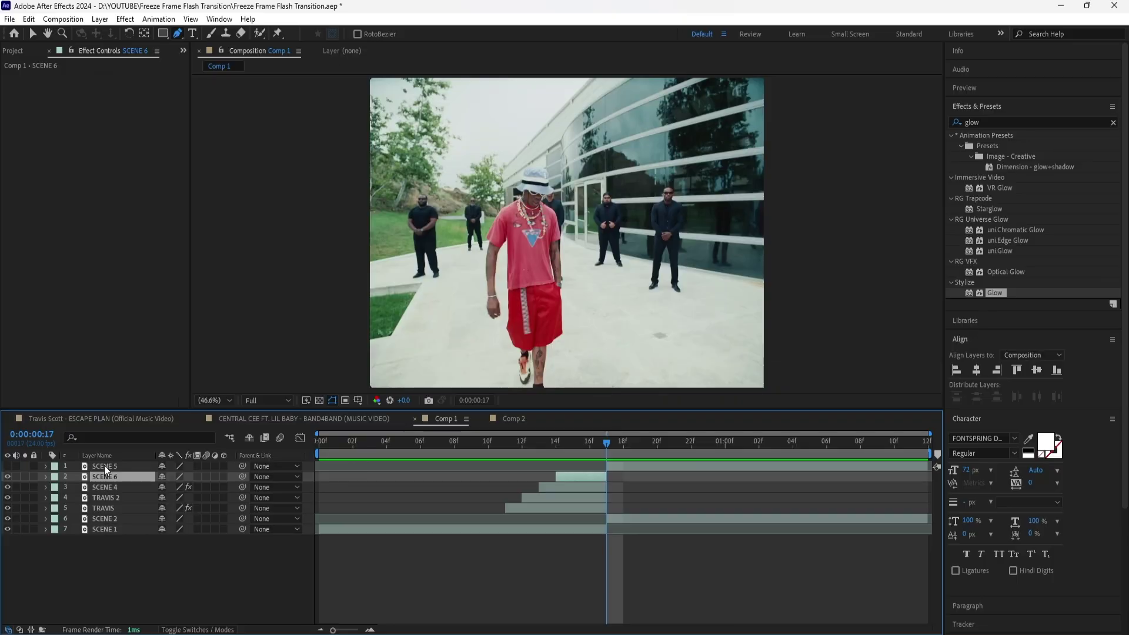
Make the SCENE 5 layer visible and apply Freeze Frame to it at frame 17.
click(104, 467)
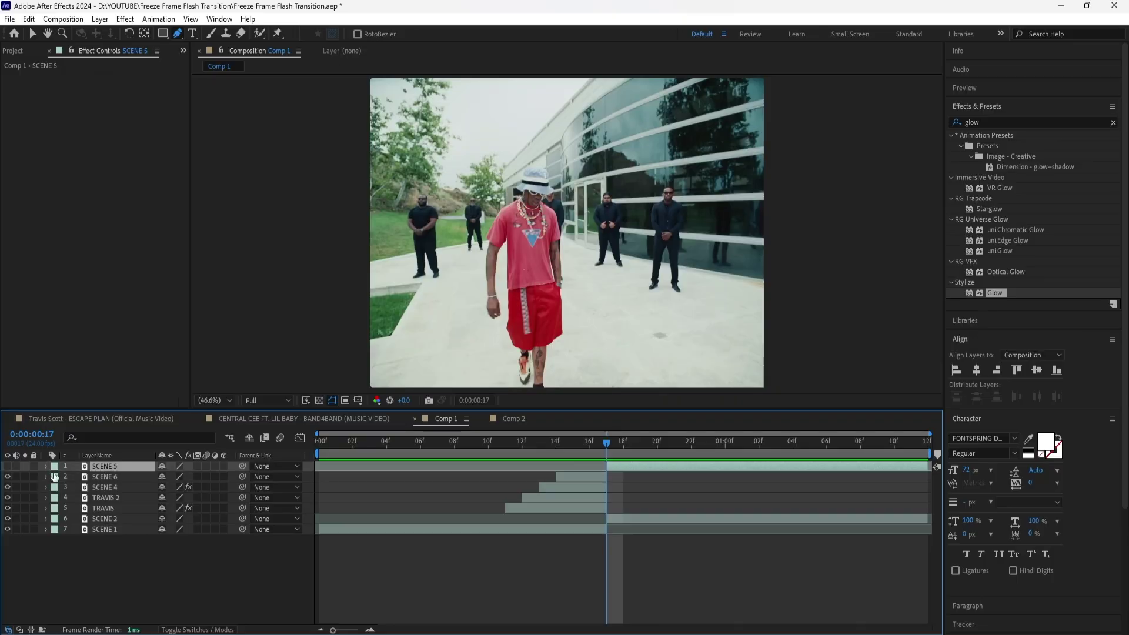
click(8, 466)
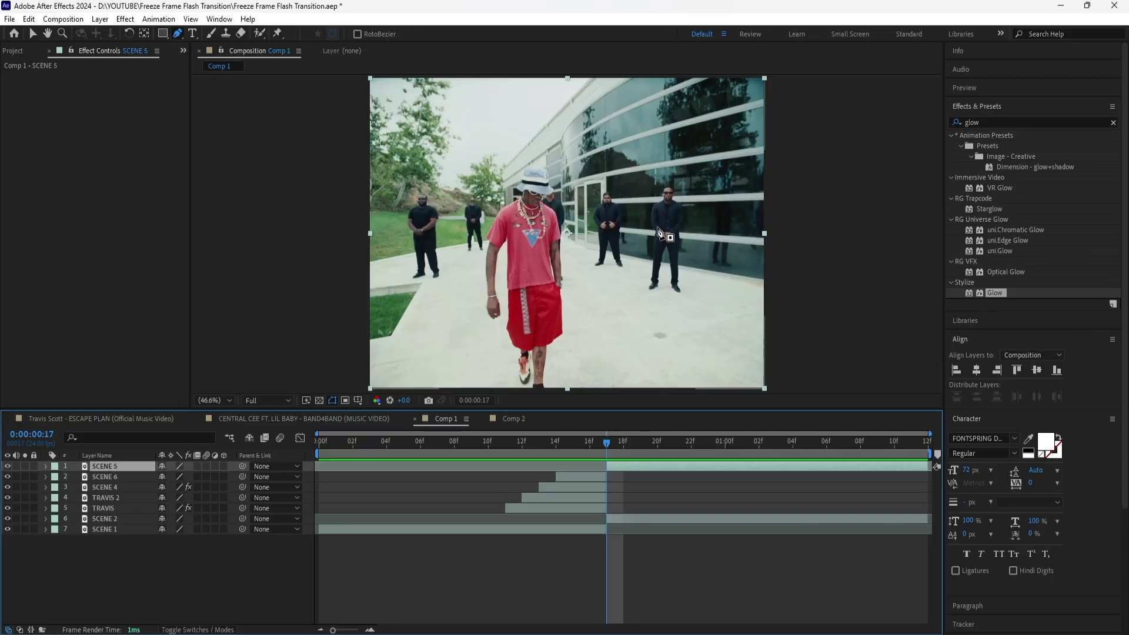
scroll(658, 232, up, 3)
drag(658, 232, 537, 212)
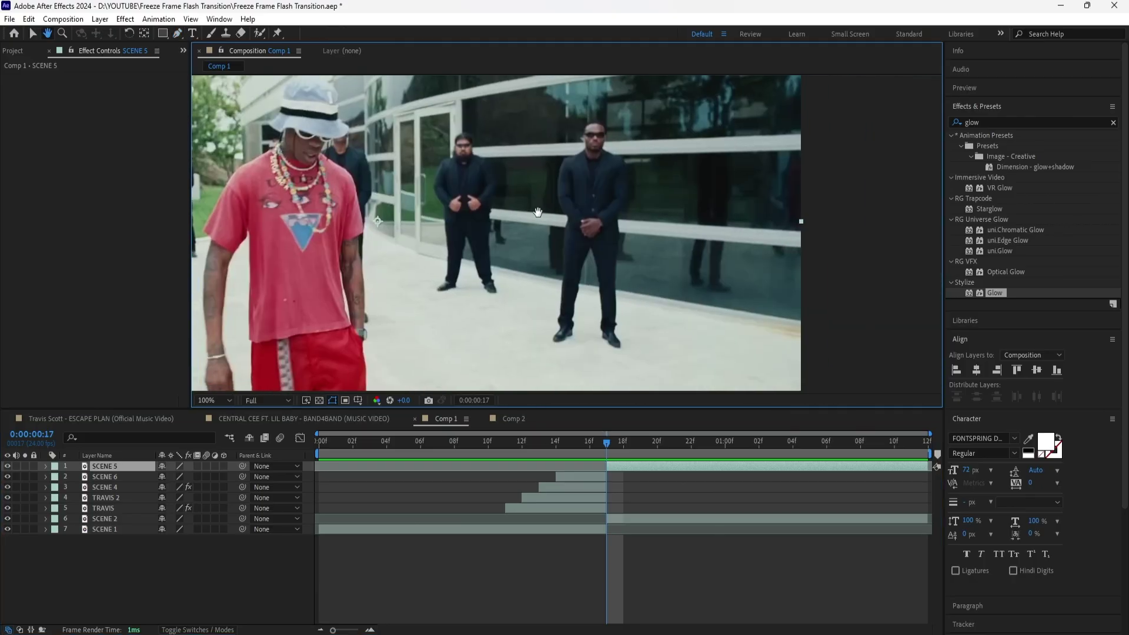
key(shift+slash)
right_click(118, 468)
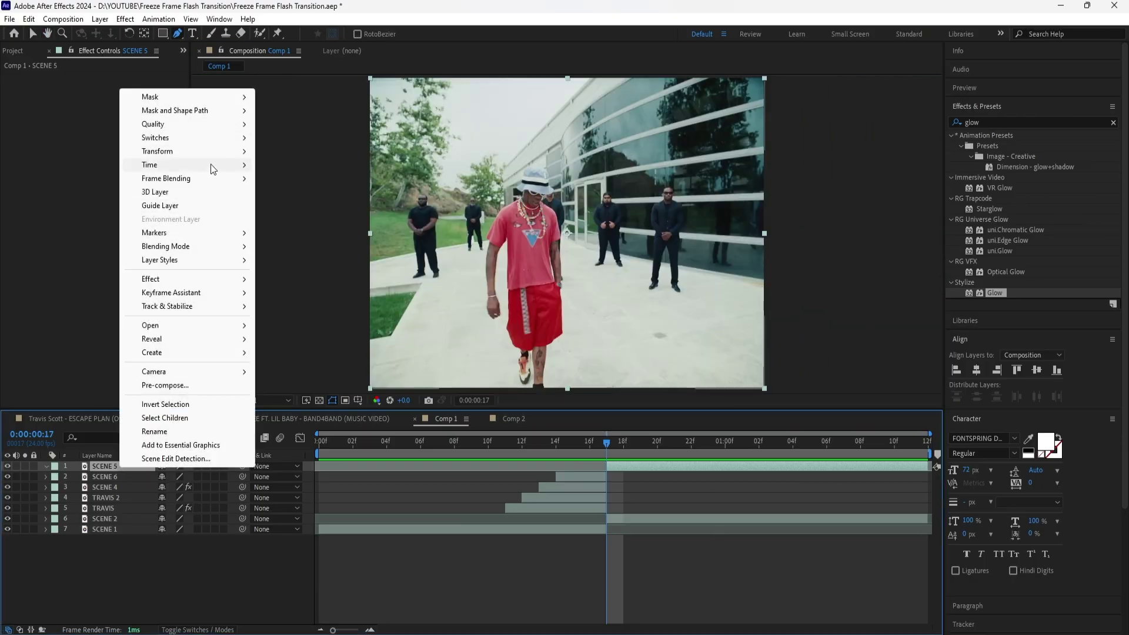
mouse_move(211, 164)
click(282, 206)
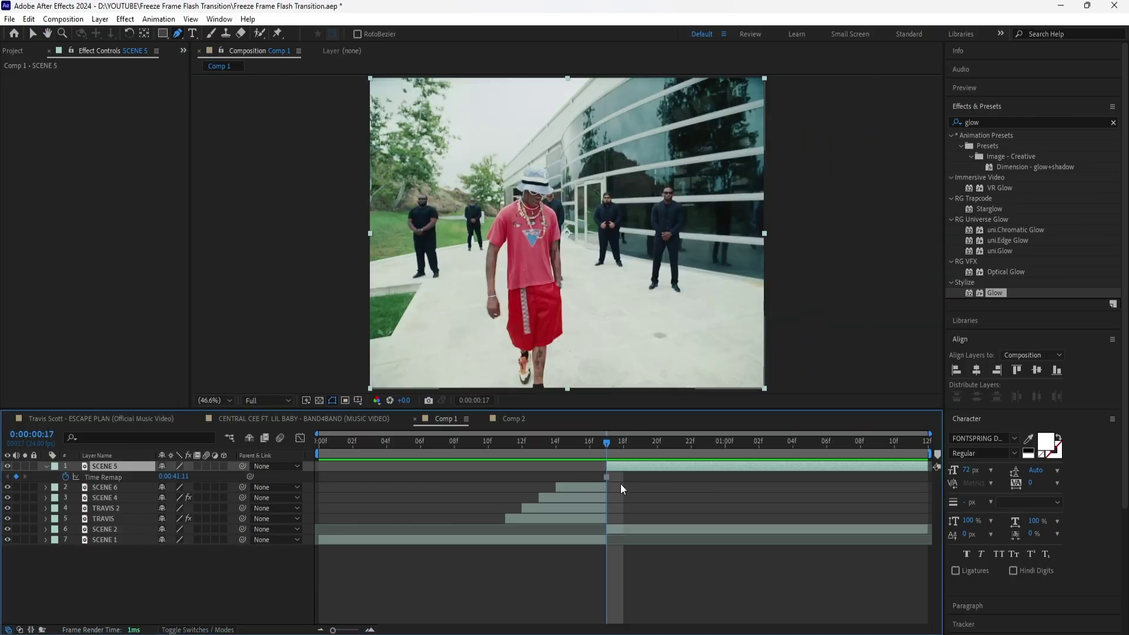
Draw a closed mask on SCENE 5 around the guard standing furthest right.
scroll(677, 231, up, 2)
drag(755, 229, 626, 217)
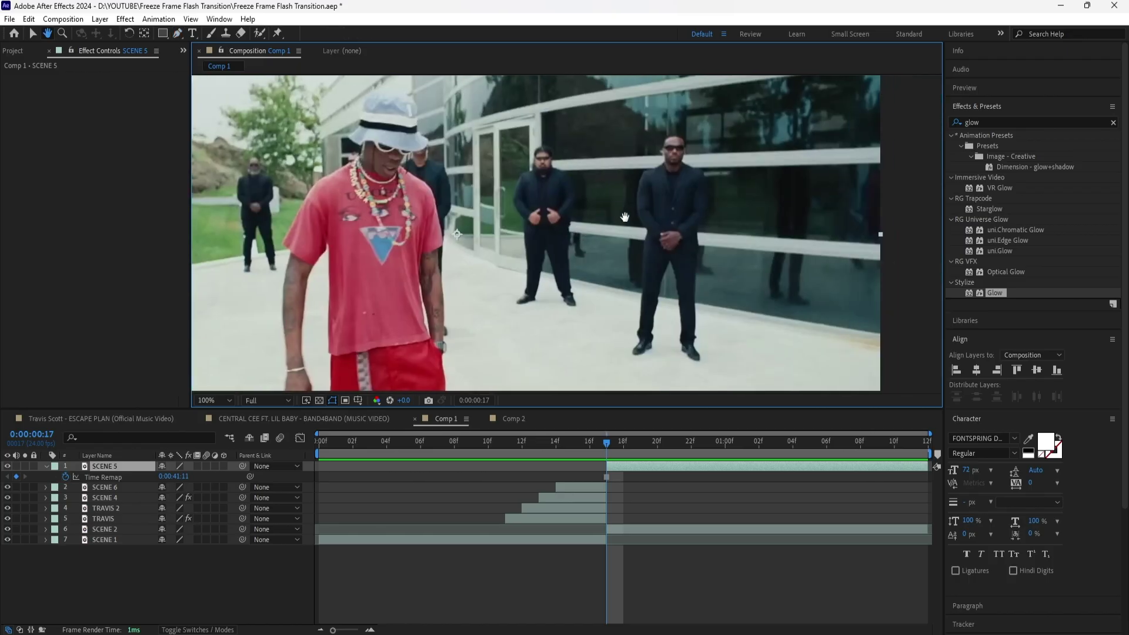
scroll(625, 217, up, 2)
click(605, 157)
click(593, 189)
click(582, 217)
drag(573, 246, 570, 259)
drag(514, 311, 514, 302)
click(519, 252)
click(565, 322)
click(622, 182)
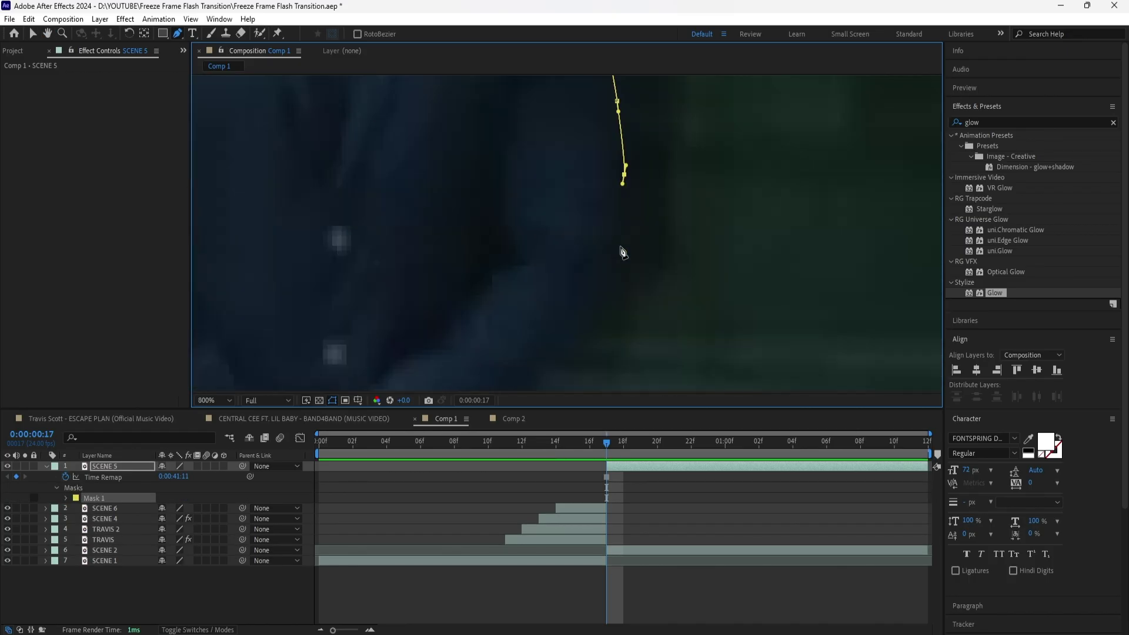
click(615, 360)
click(622, 295)
key(shift+slash)
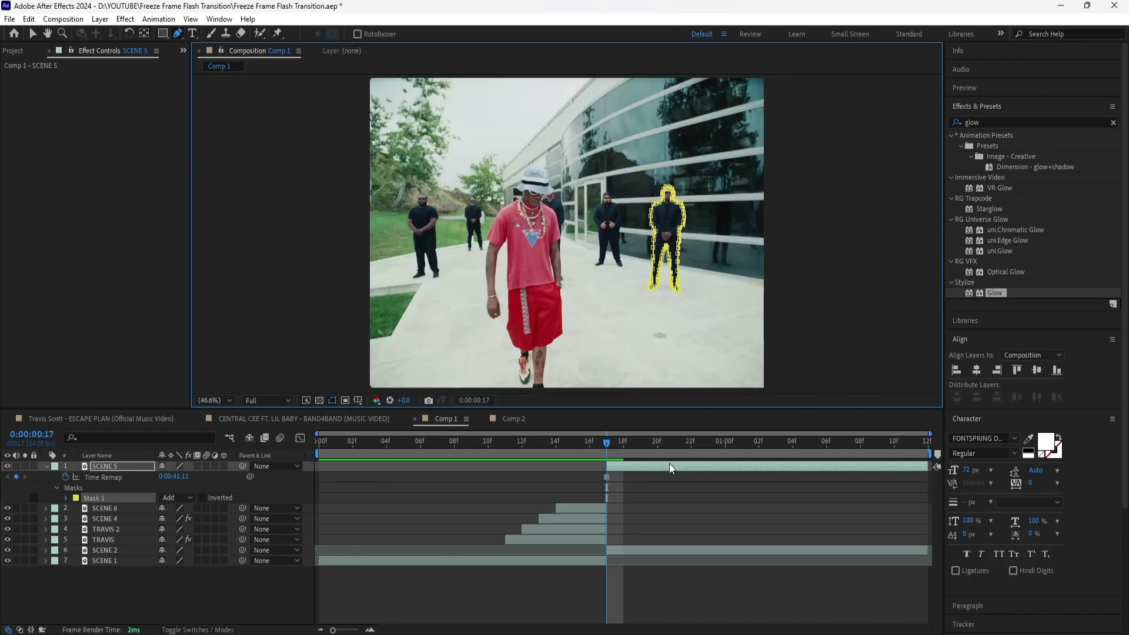
Set the SCENE 5 mask's feather to 2 pixels and its expansion to -2 pixels.
key(m)
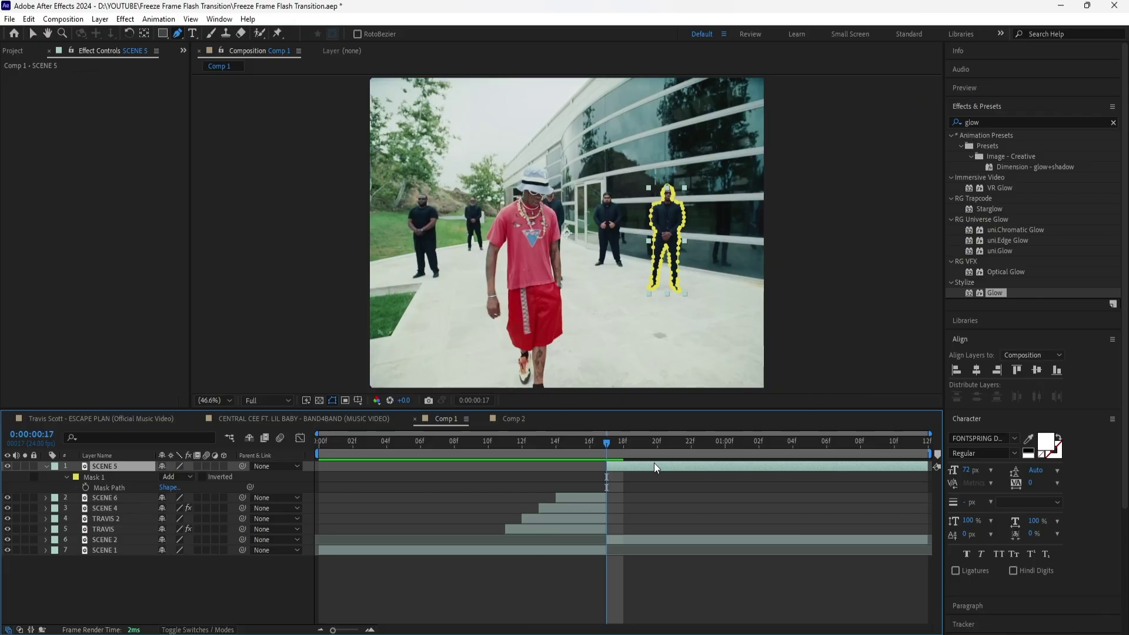
key(m)
key(m)
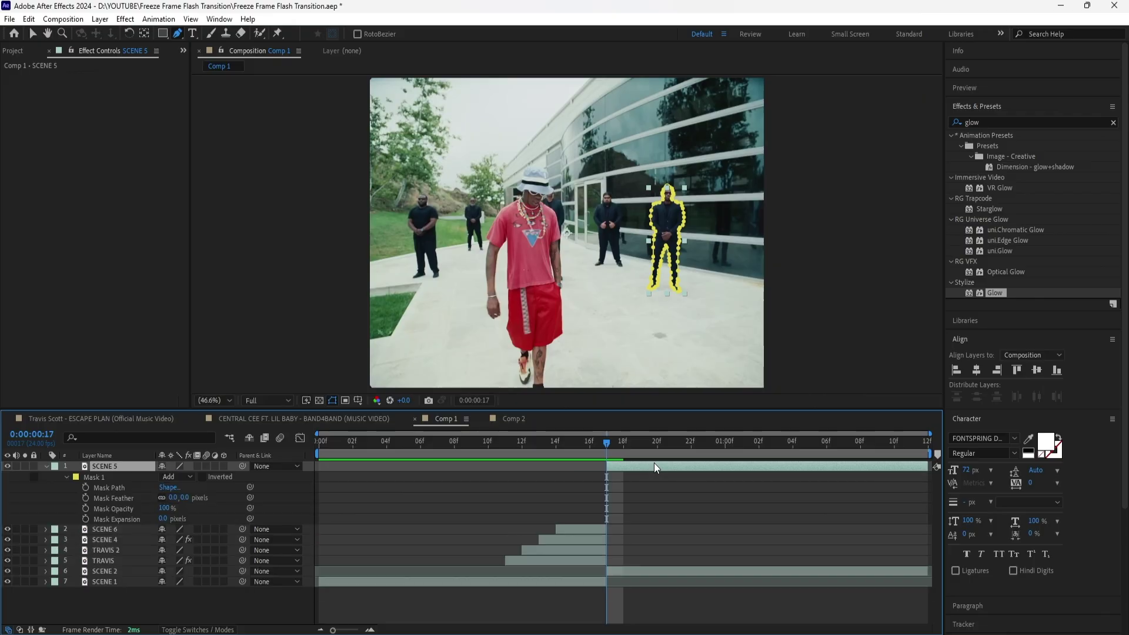
click(185, 497)
text(2)
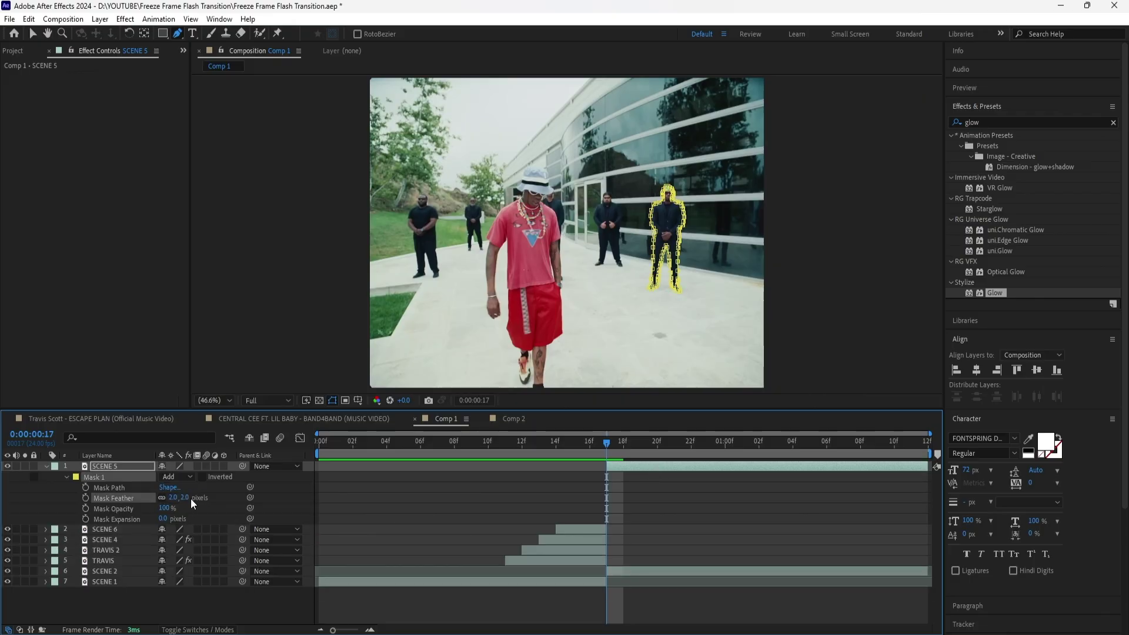
key(Tab)
text(-2)
Trim and shift the SCENE 5 layer to run from frame 15 to frame 17.
click(637, 468)
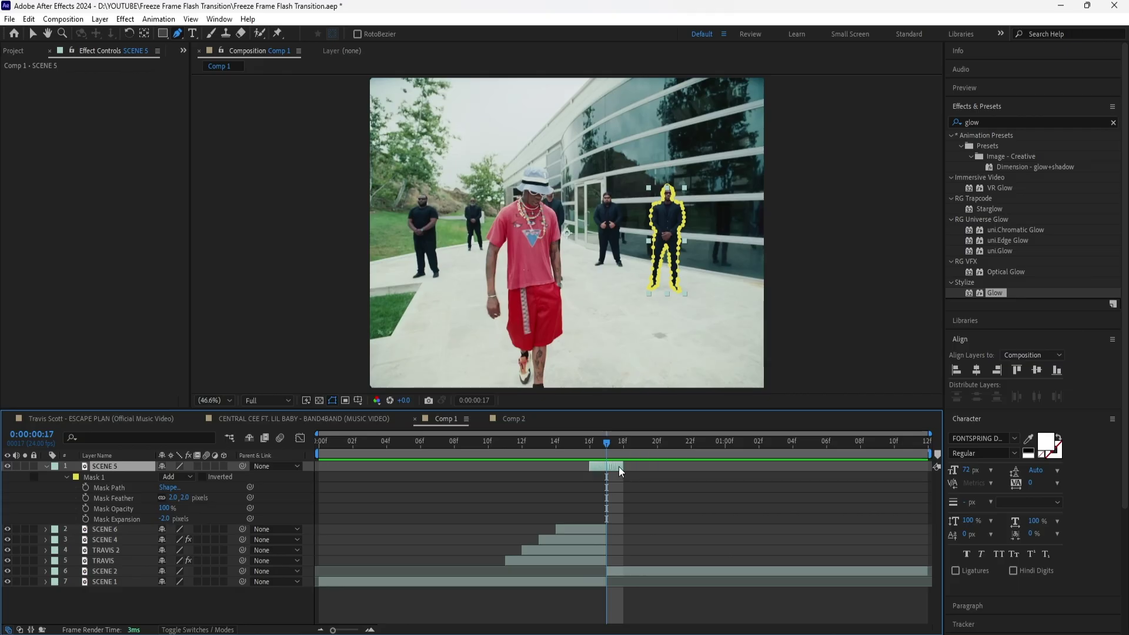
drag(618, 467, 603, 468)
key(i)
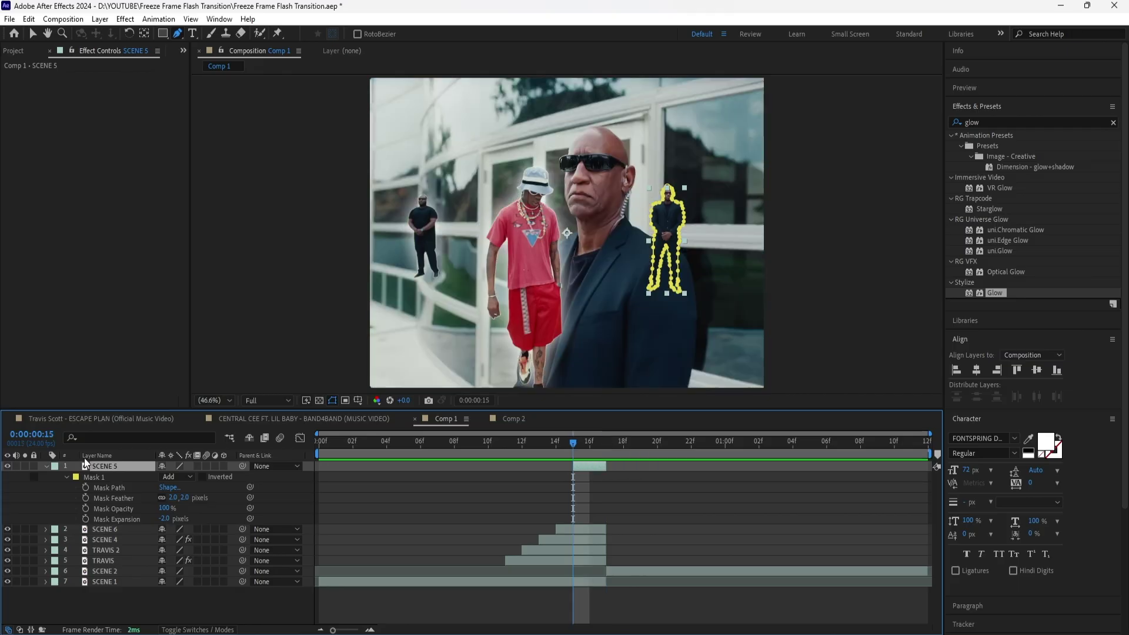
Duplicate the SCENE 5 layer and copy the Fill and Glow effects from SCENE 4 onto the original SCENE 5.
key(ctrl+d)
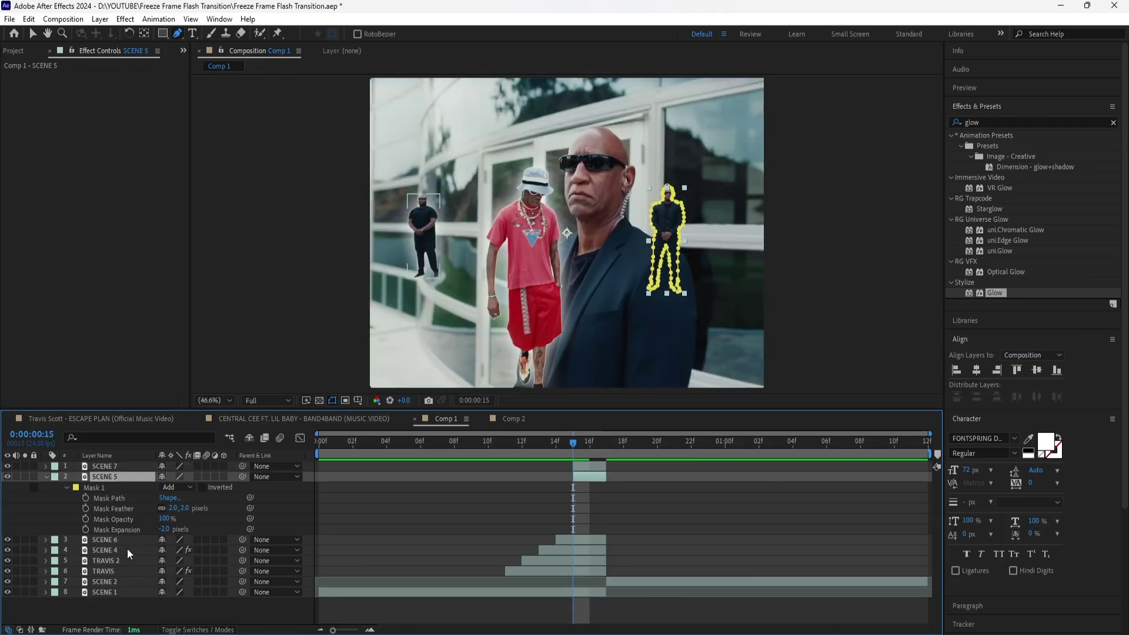
click(127, 549)
click(39, 102)
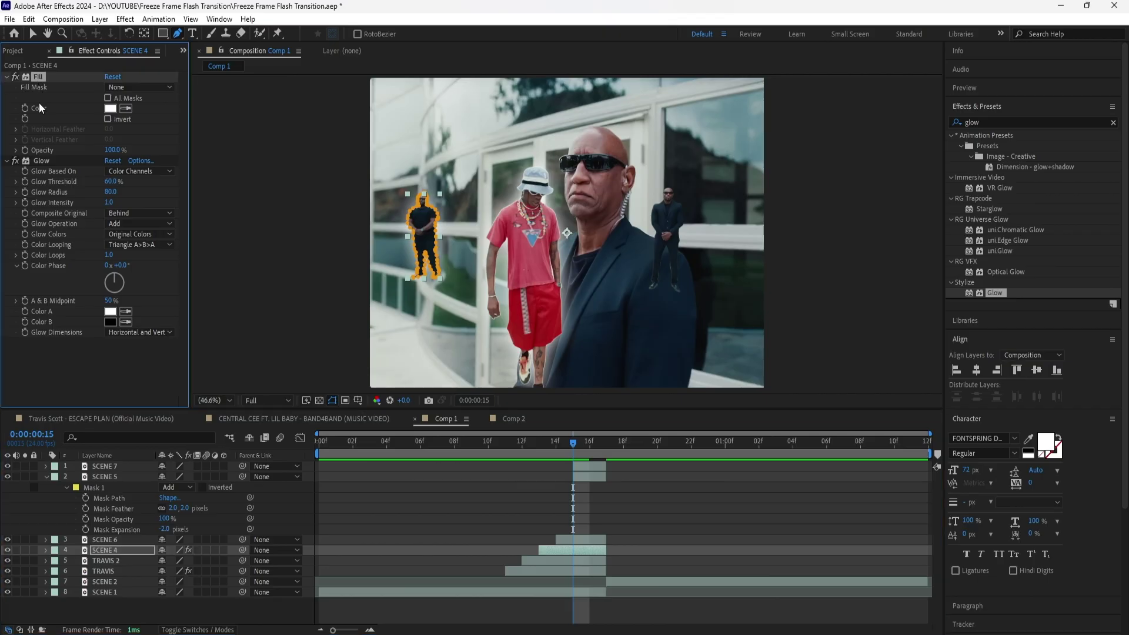
shift+click(44, 161)
key(ctrl+c)
click(126, 478)
key(ctrl+v)
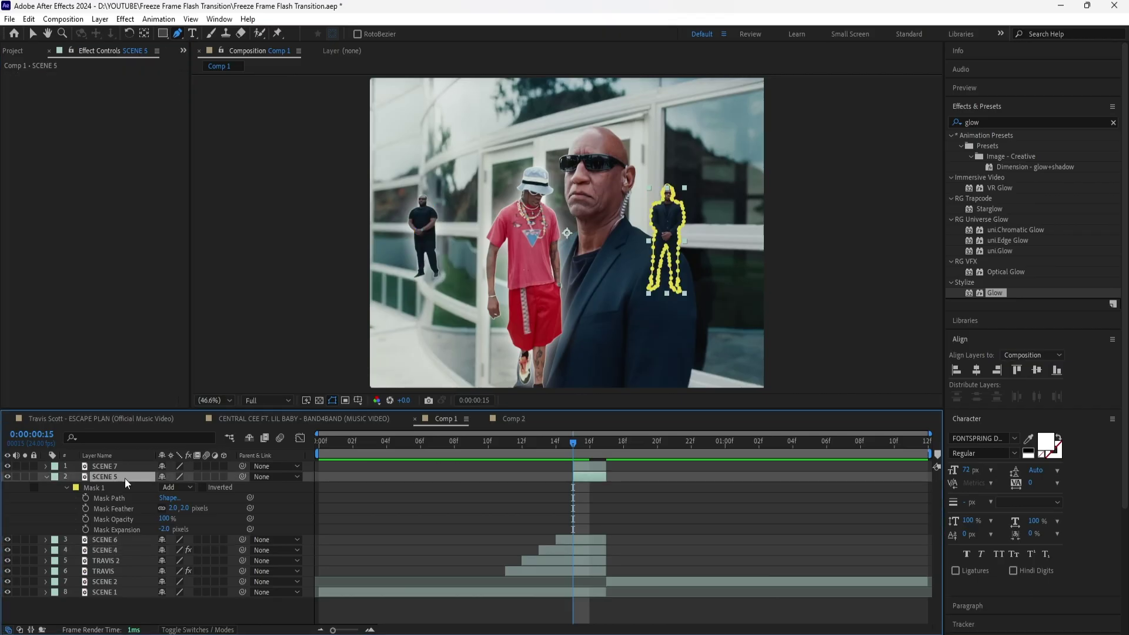
Trim the start of the SCENE 7 layer to frame 16 and preview the sequence of flashes.
click(587, 466)
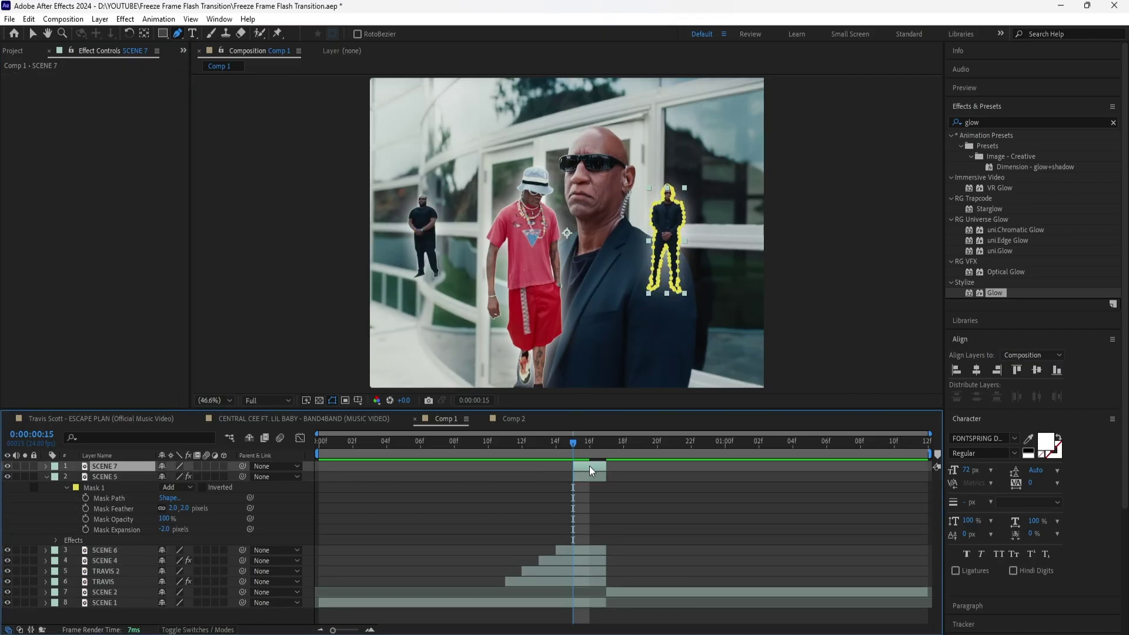
drag(574, 467, 590, 466)
key(space)
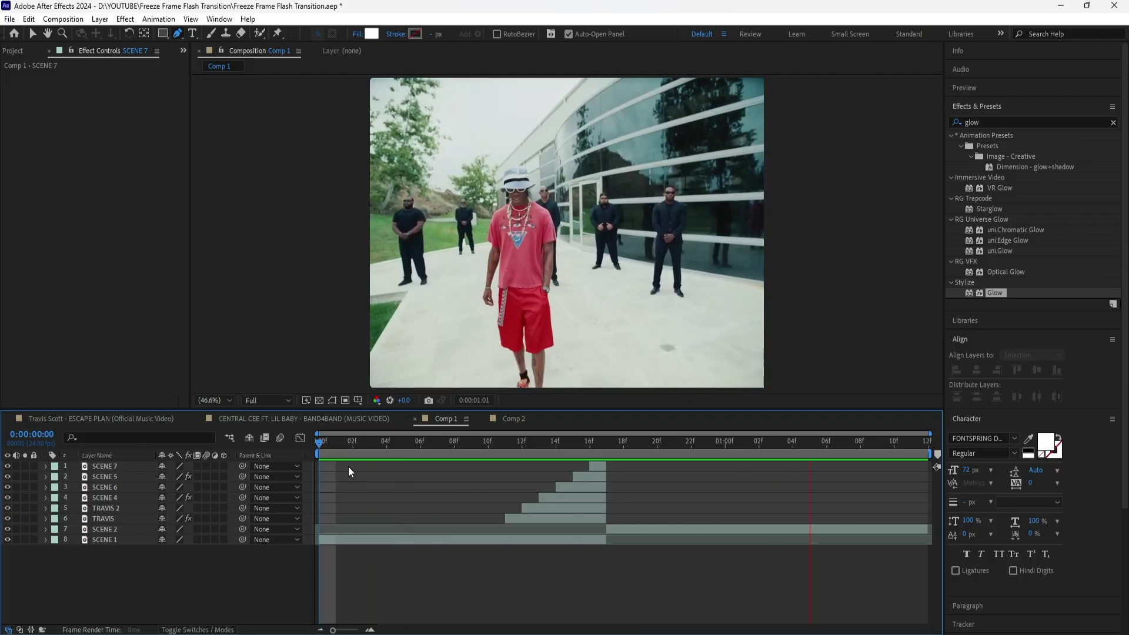
drag(482, 446, 587, 448)
Add an adjustment layer above SCENE 7, running from frame 15 to frame 19.
click(130, 467)
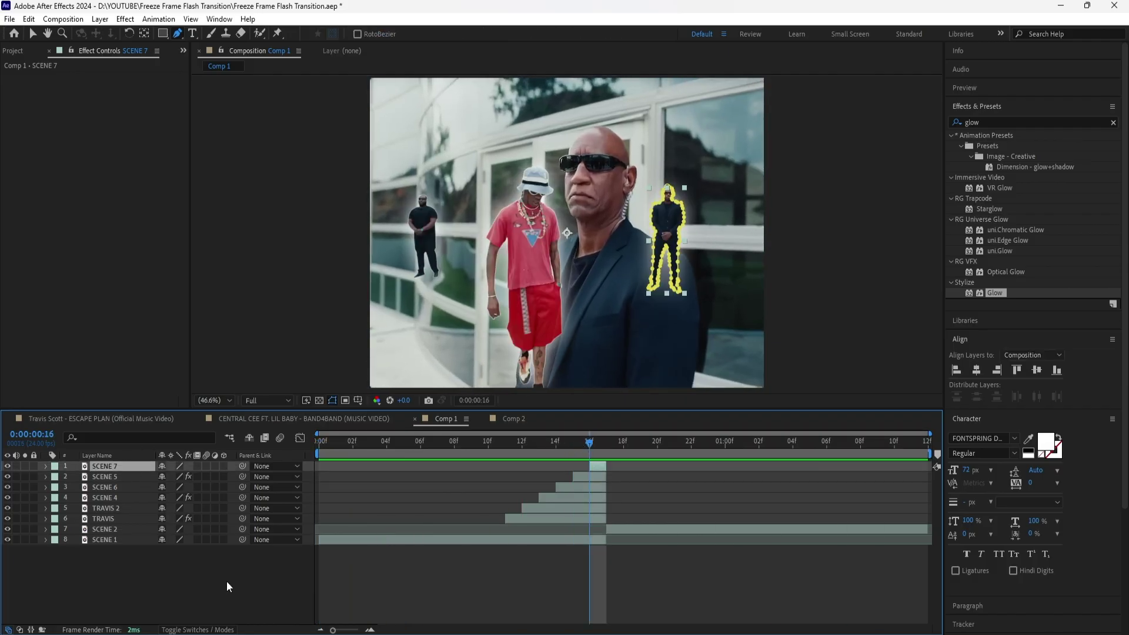
right_click(186, 583)
mouse_move(280, 415)
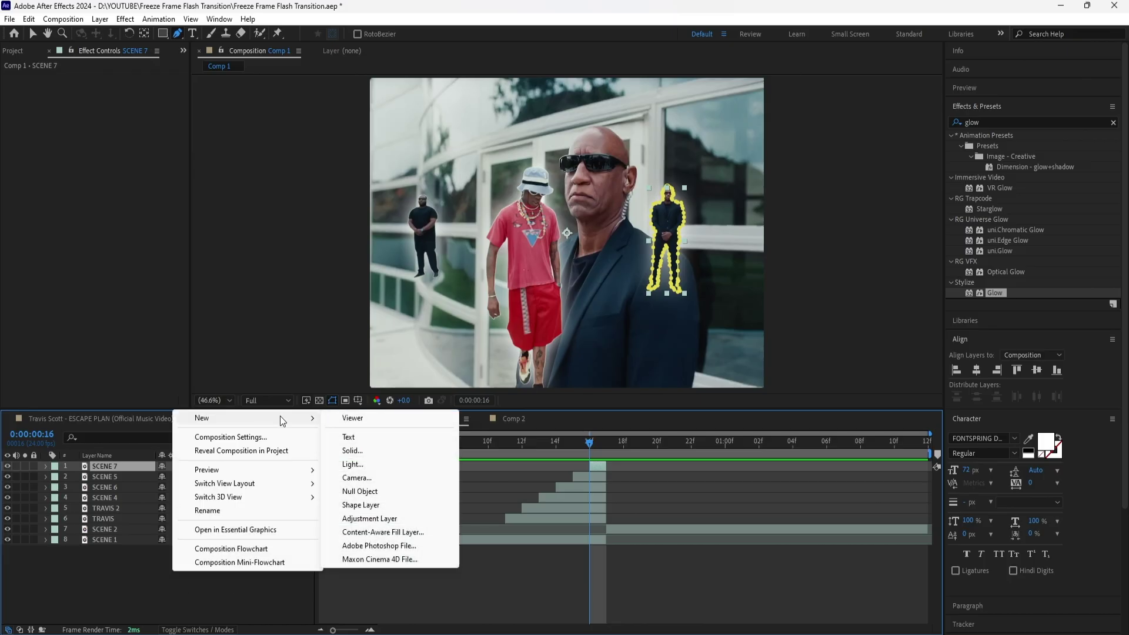
click(416, 518)
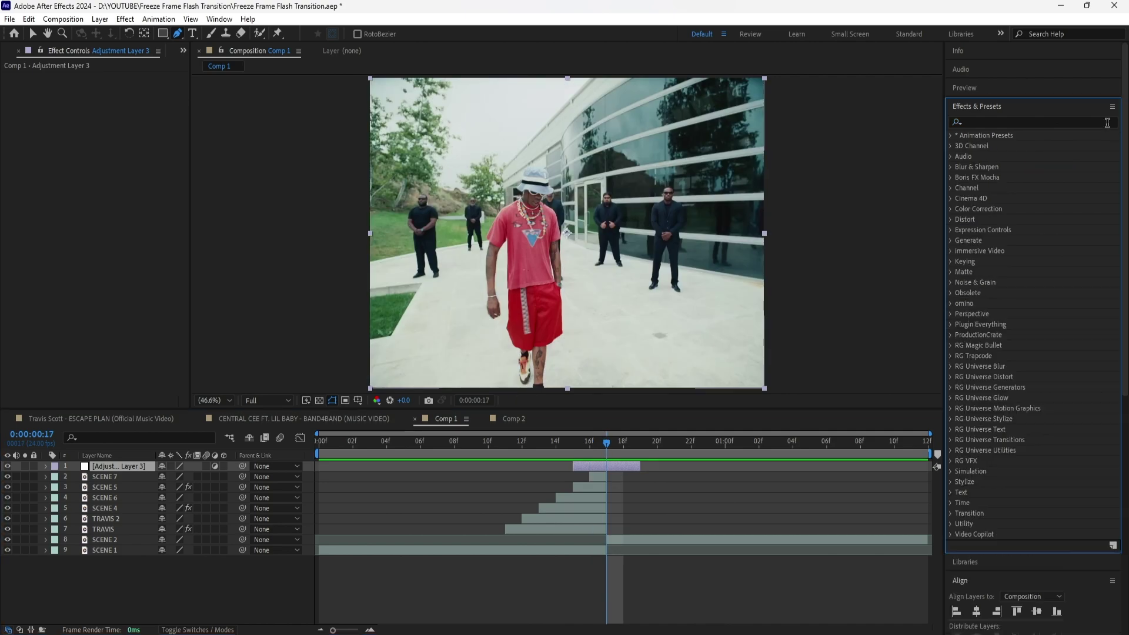
Find the Exposure color correction effect and apply it to the adjustment layer.
click(1097, 121)
text(expo)
text(sure)
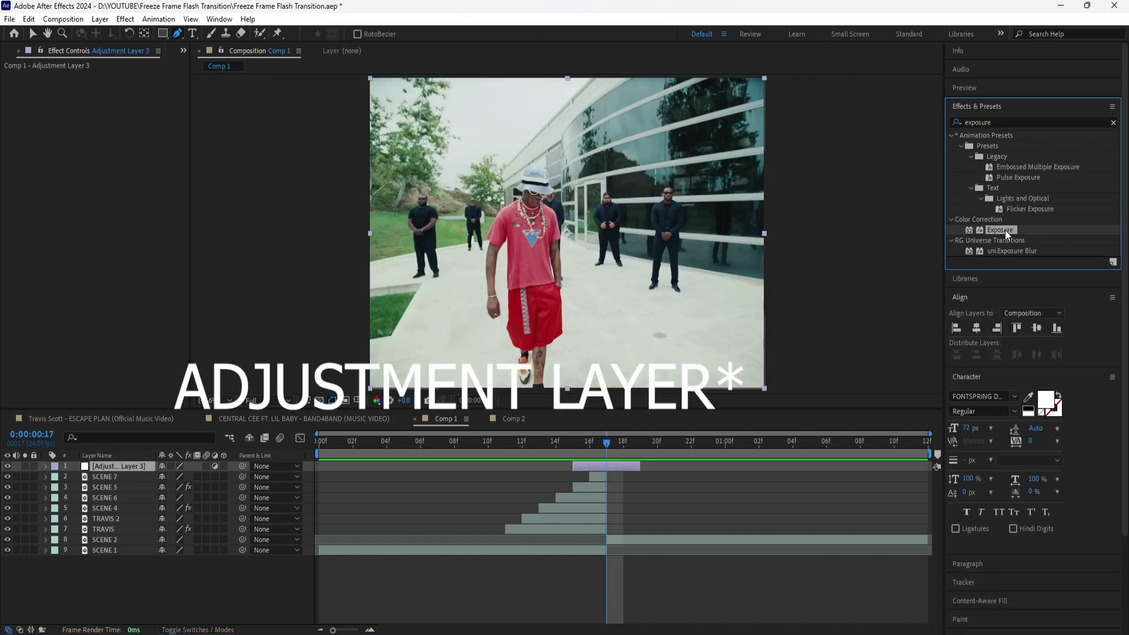
drag(1004, 230, 615, 465)
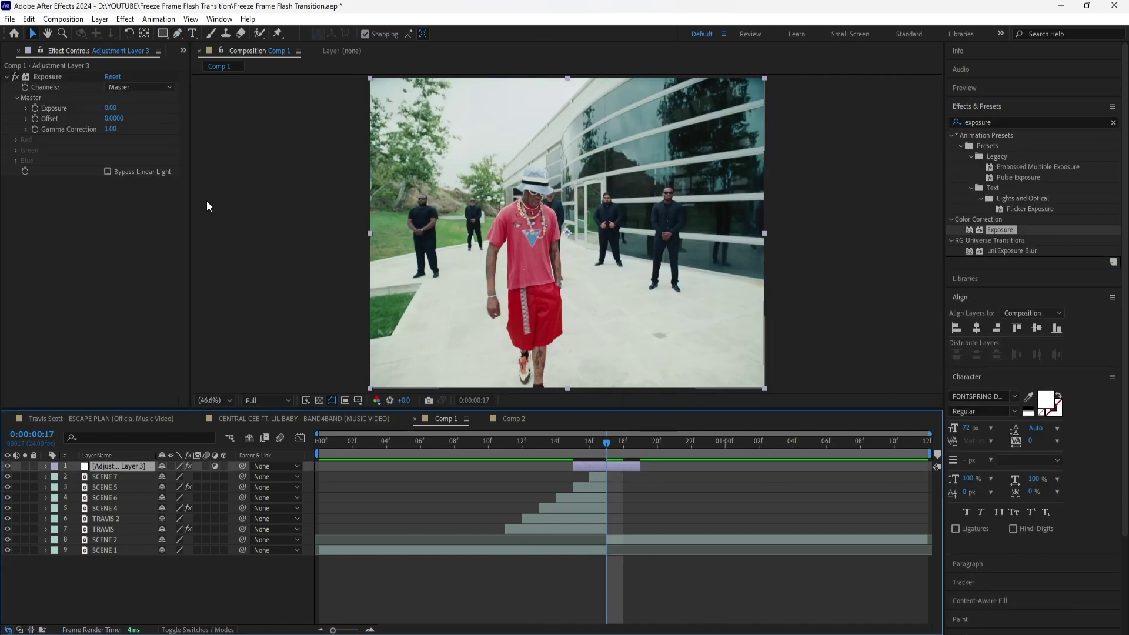
Set the adjustment layer's Exposure to 4 with a keyframe at frame 17, and reveal its keyframes.
click(111, 108)
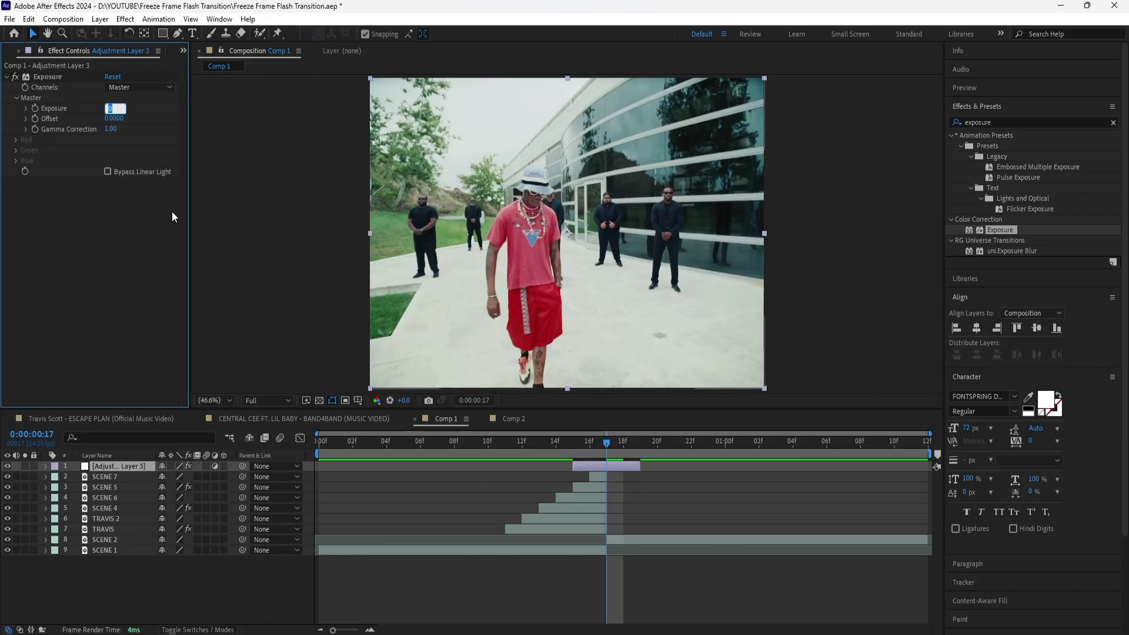
text(4)
key(Return)
click(35, 109)
key(u)
Add Exposure keyframes of 0 at frame 15 and frame 19 on the adjustment layer.
drag(606, 451, 590, 454)
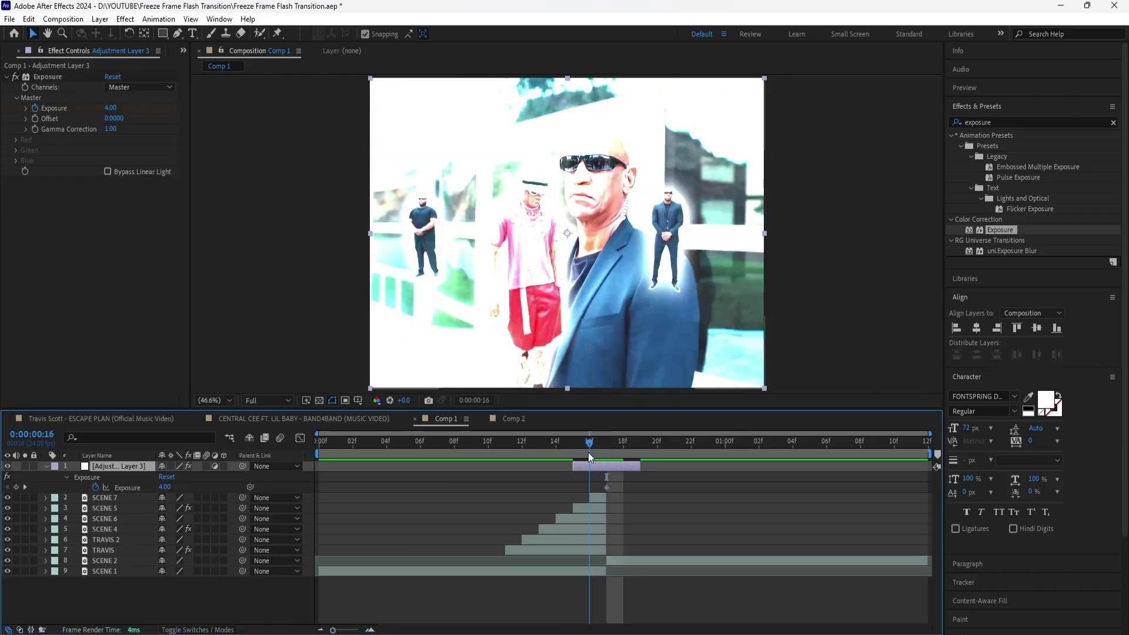
key(Page_Up)
click(110, 107)
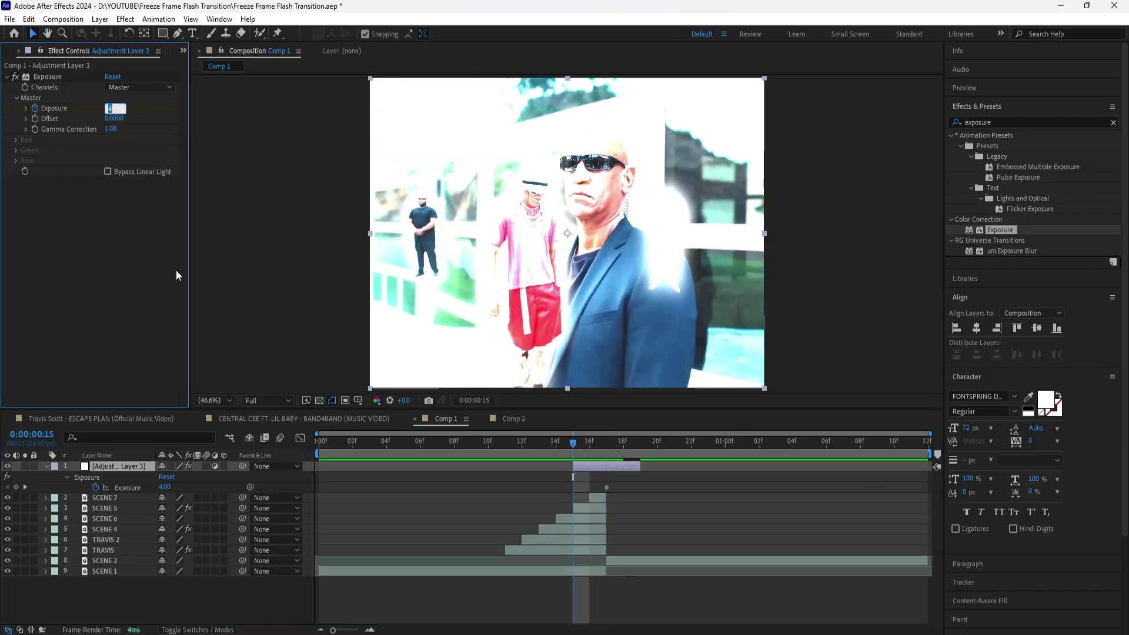
text(0)
key(Return)
click(621, 451)
drag(621, 450, 637, 449)
key(ctrl+v)
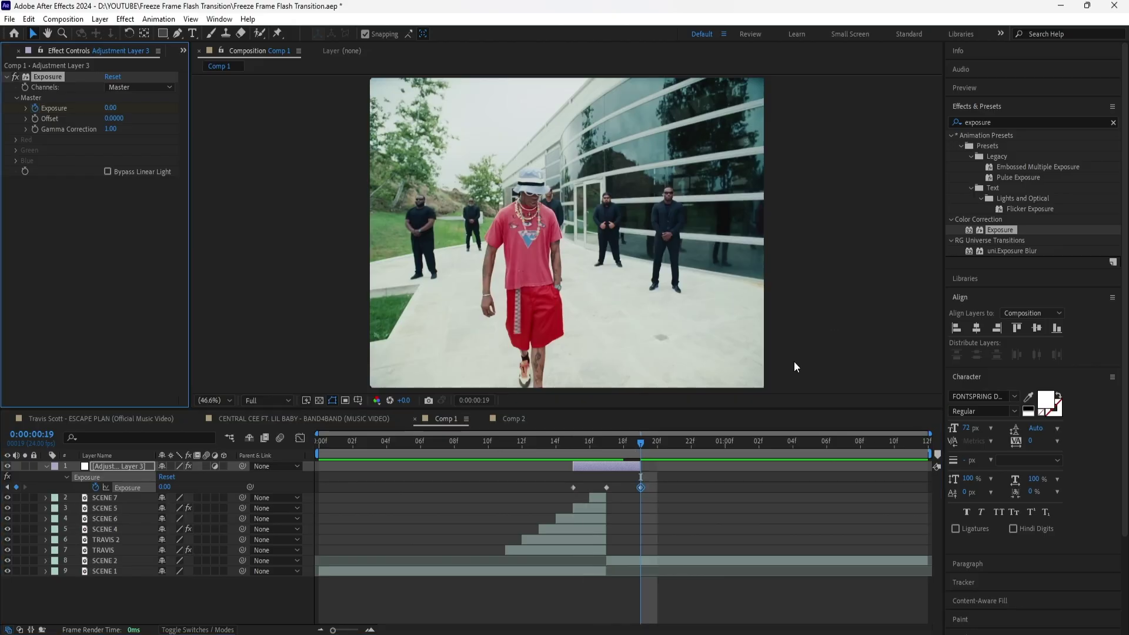
Apply Directional Blur to the adjustment layer and keyframe its Blur Length at 90 on frame 17.
click(1114, 123)
click(1087, 122)
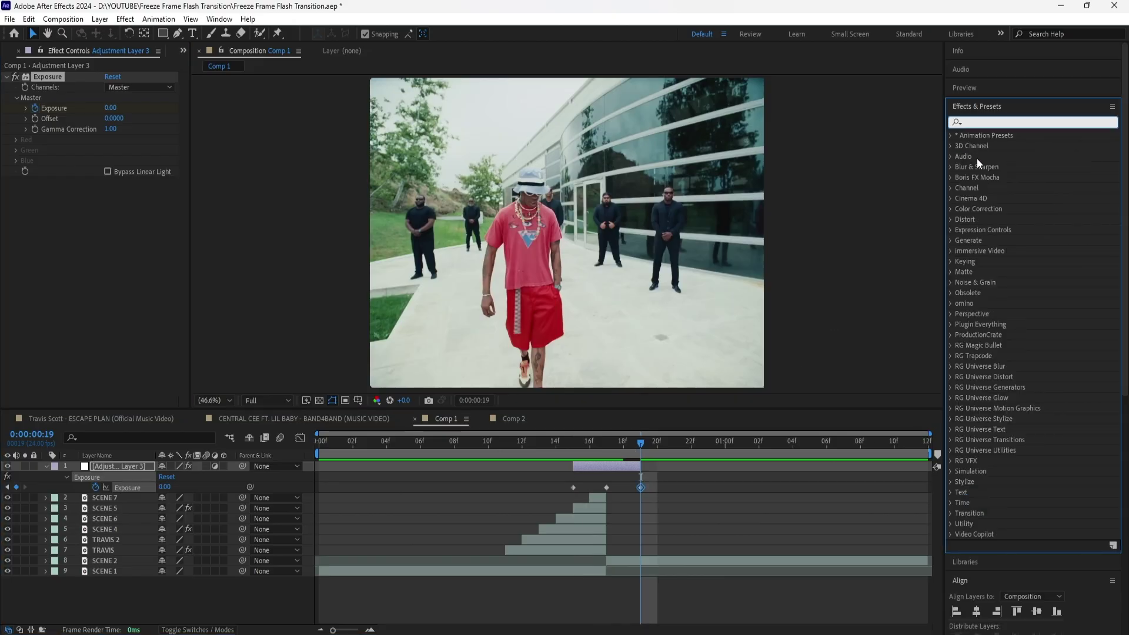
text(direc)
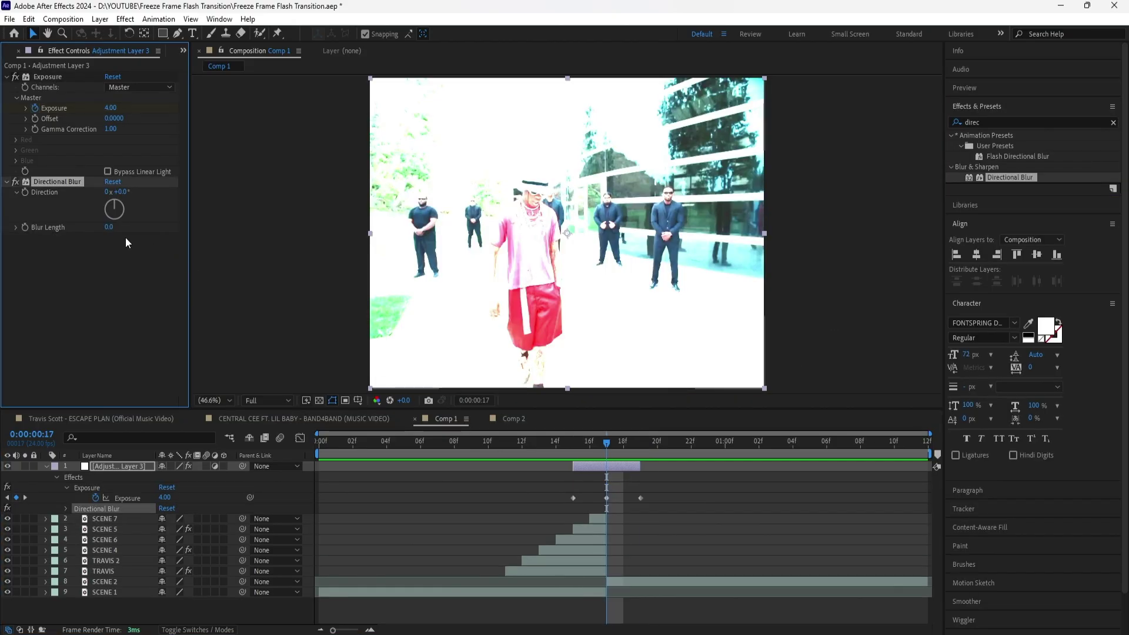
text(90)
key(Return)
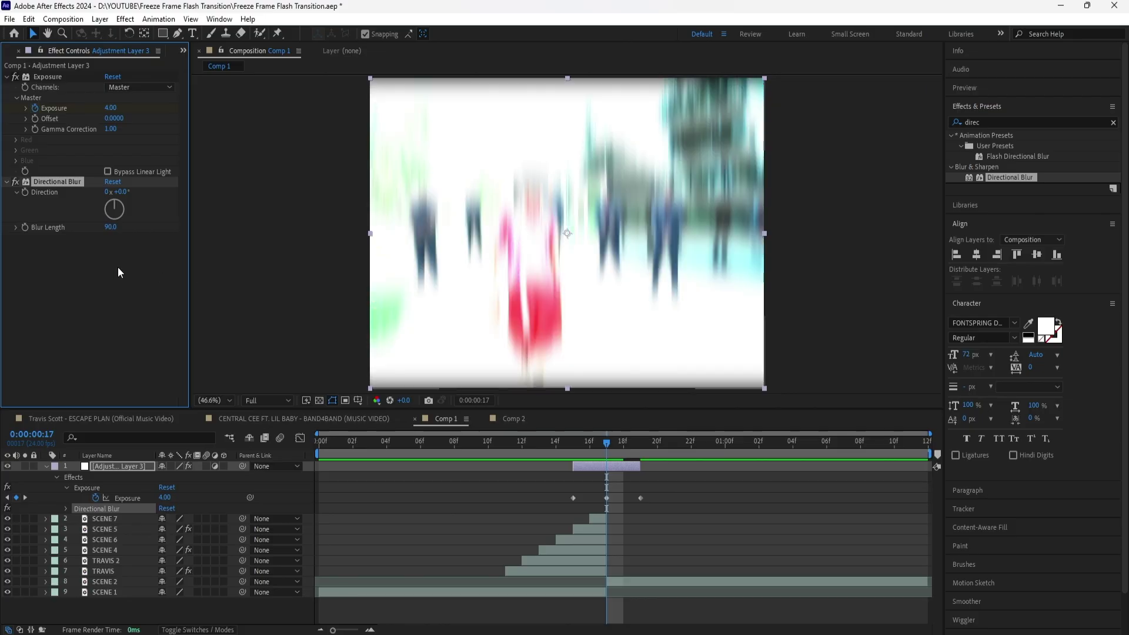
Add Blur Length keyframes of 0 at frame 15 and frame 19 on the adjustment layer.
click(589, 449)
drag(589, 449, 574, 451)
click(582, 464)
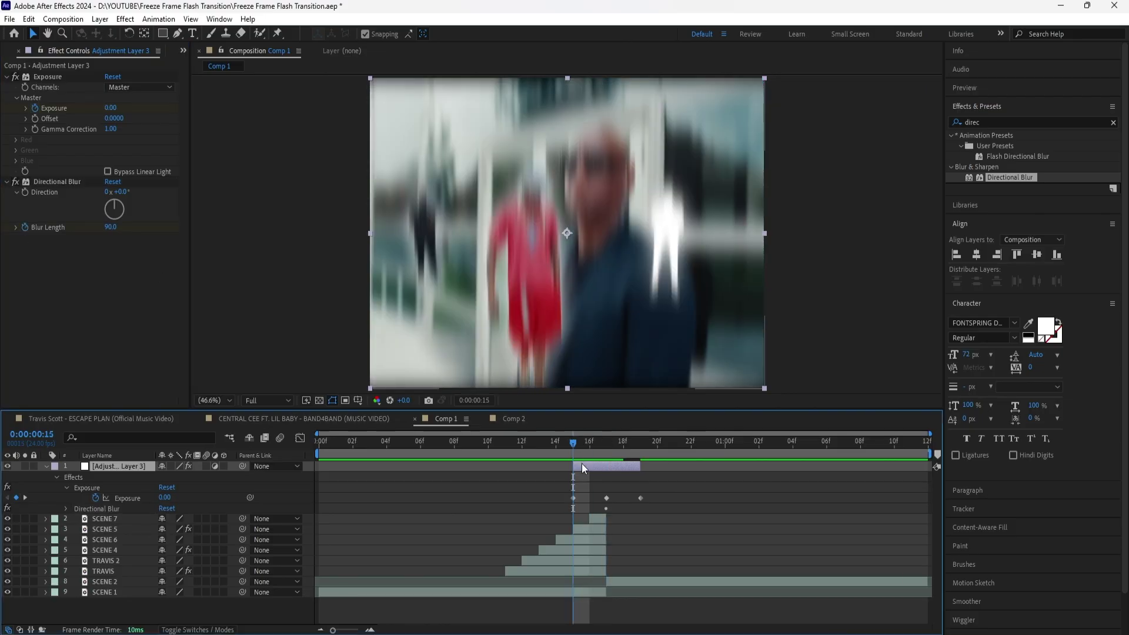
click(110, 227)
drag(573, 442, 641, 443)
text(0)
key(Return)
Reveal all Exposure and Blur Length keyframes of the adjustment layer and apply Easy Ease to them.
key(u)
drag(671, 481, 555, 513)
right_click(641, 487)
mouse_move(714, 479)
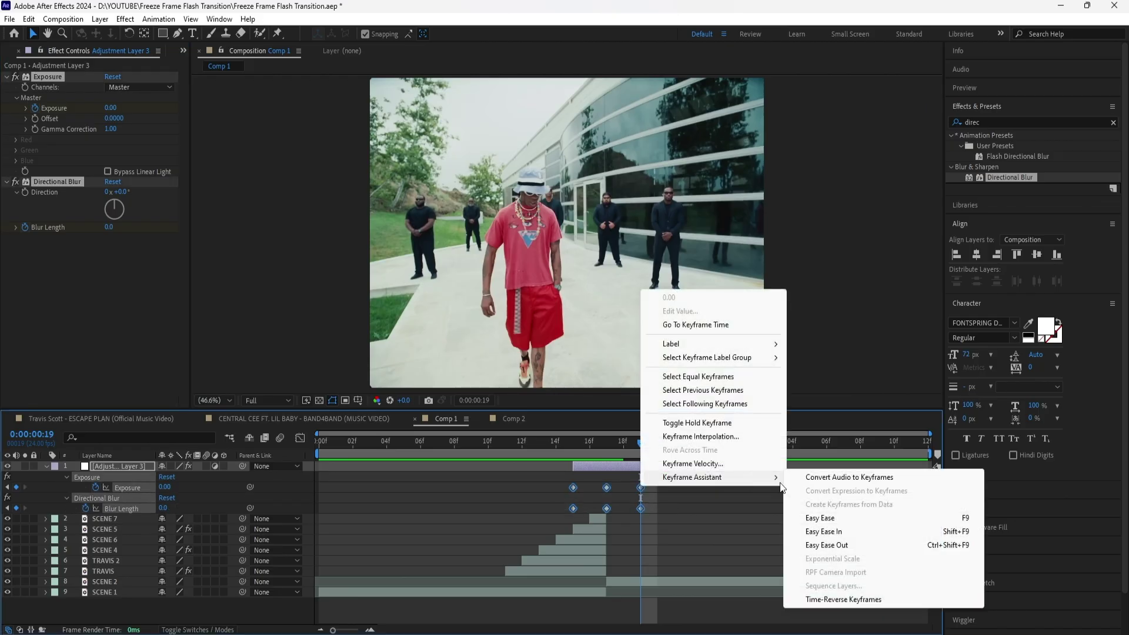
click(862, 517)
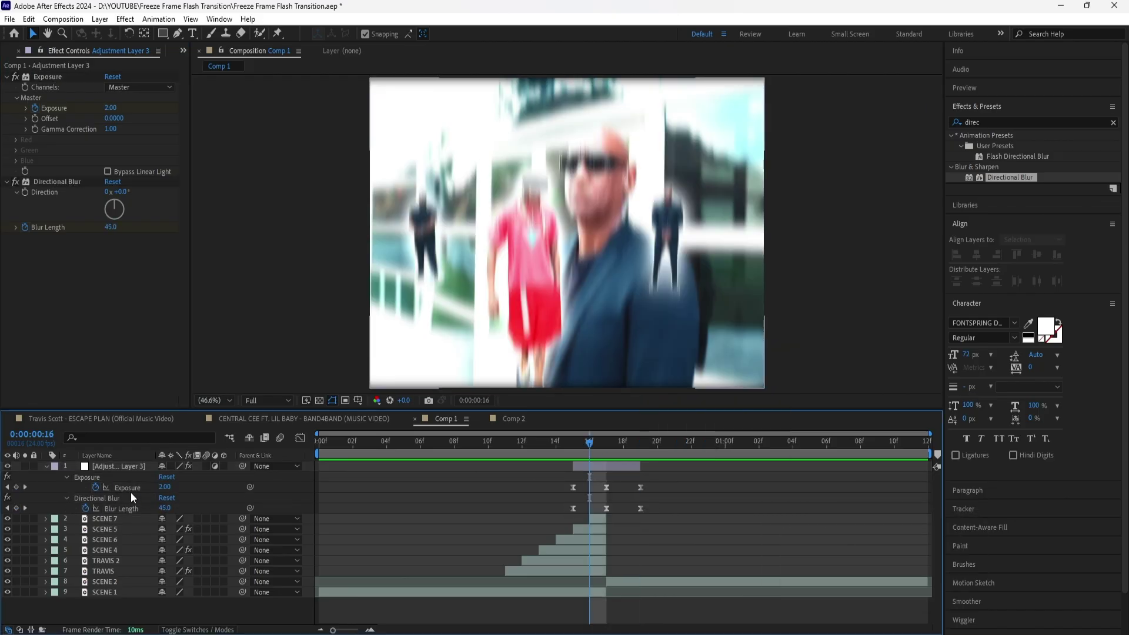
Reshape the Exposure speed graph with longer outer handles so the change peaks sharply on both sides of frame 17.
click(131, 489)
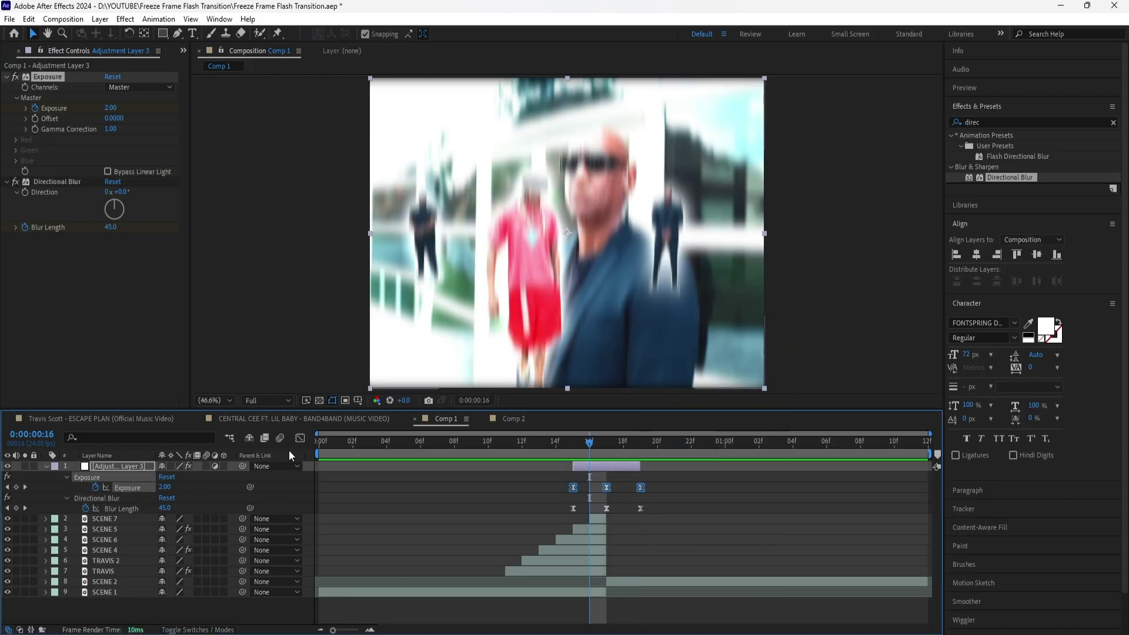
click(300, 438)
drag(559, 521, 596, 534)
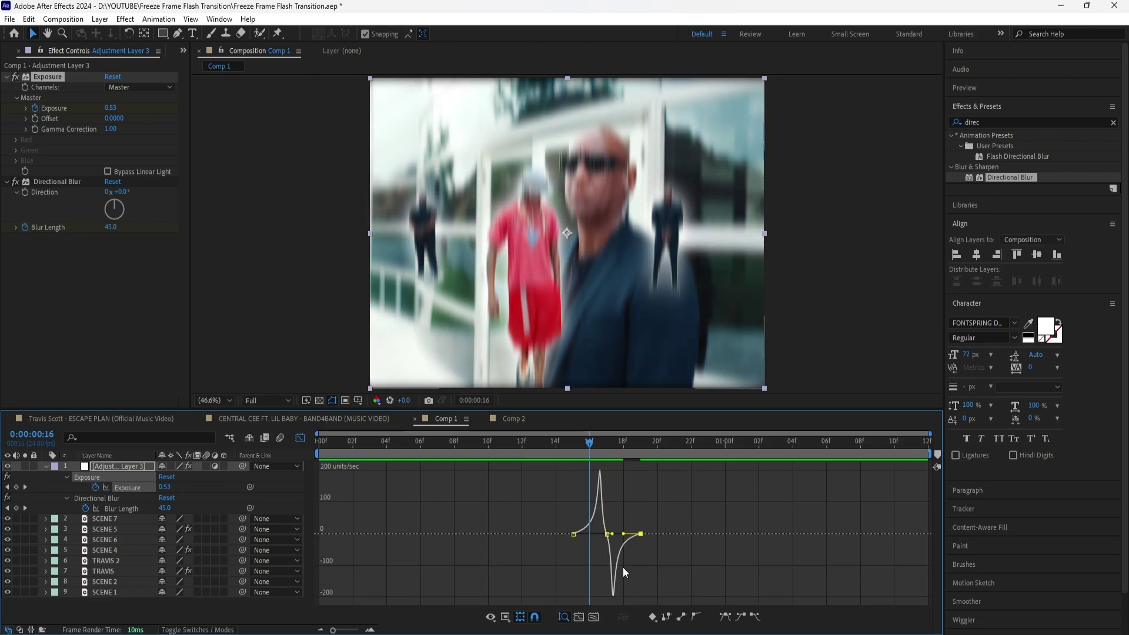
key(shift+F3)
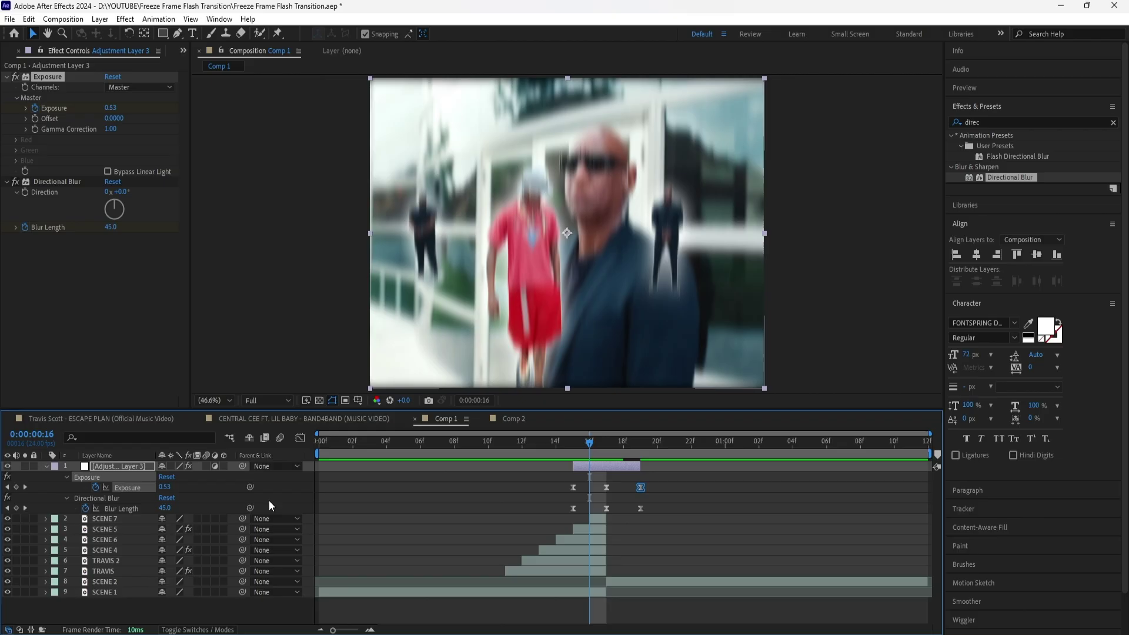
Shape the Blur Length speed graph into the same sharp peaks around frame 17 and preview the animation.
click(130, 510)
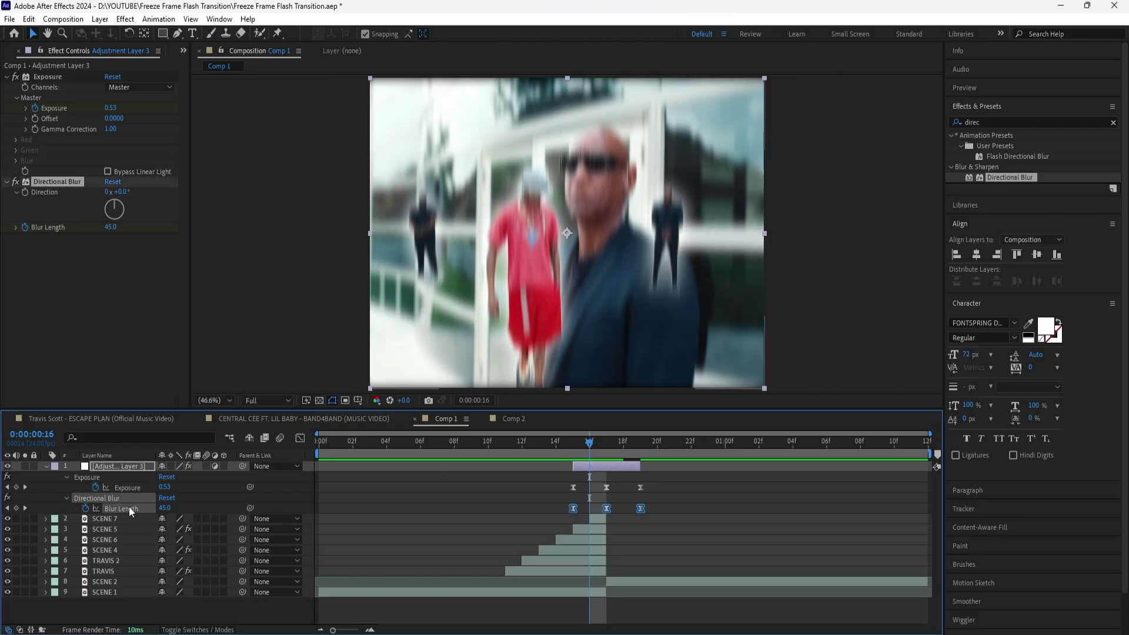
click(302, 438)
drag(556, 511, 588, 549)
drag(584, 533, 602, 534)
drag(659, 544, 624, 569)
drag(630, 562, 612, 562)
key(shift+F3)
key(space)
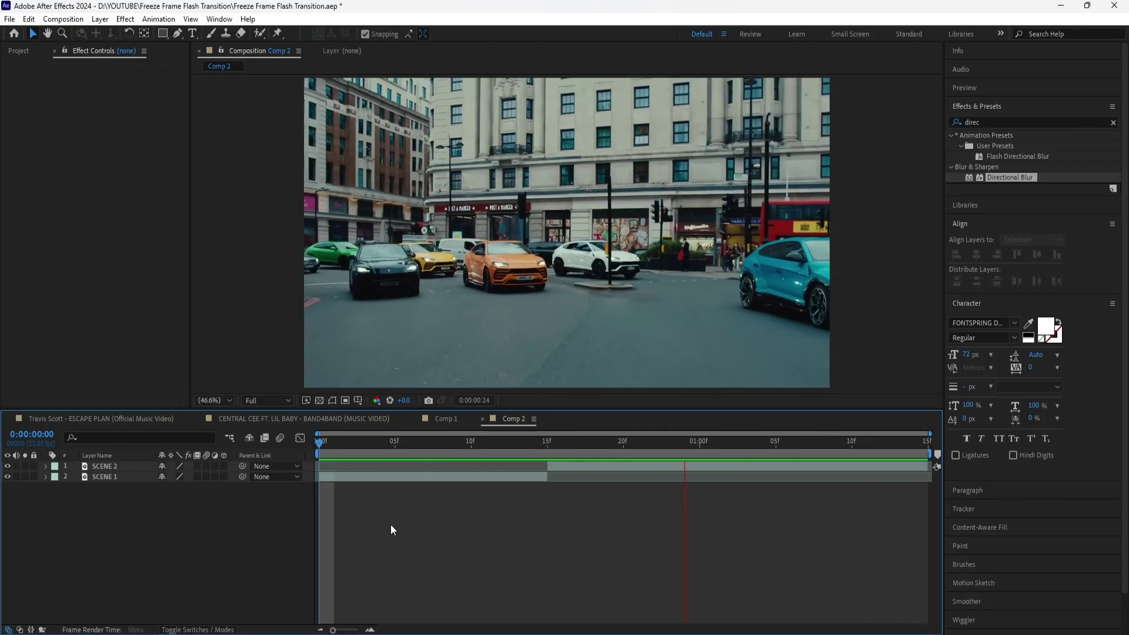
In Comp 2, go to the start of SCENE 2 at frame 15 and duplicate that layer three times.
drag(425, 443, 544, 471)
click(552, 467)
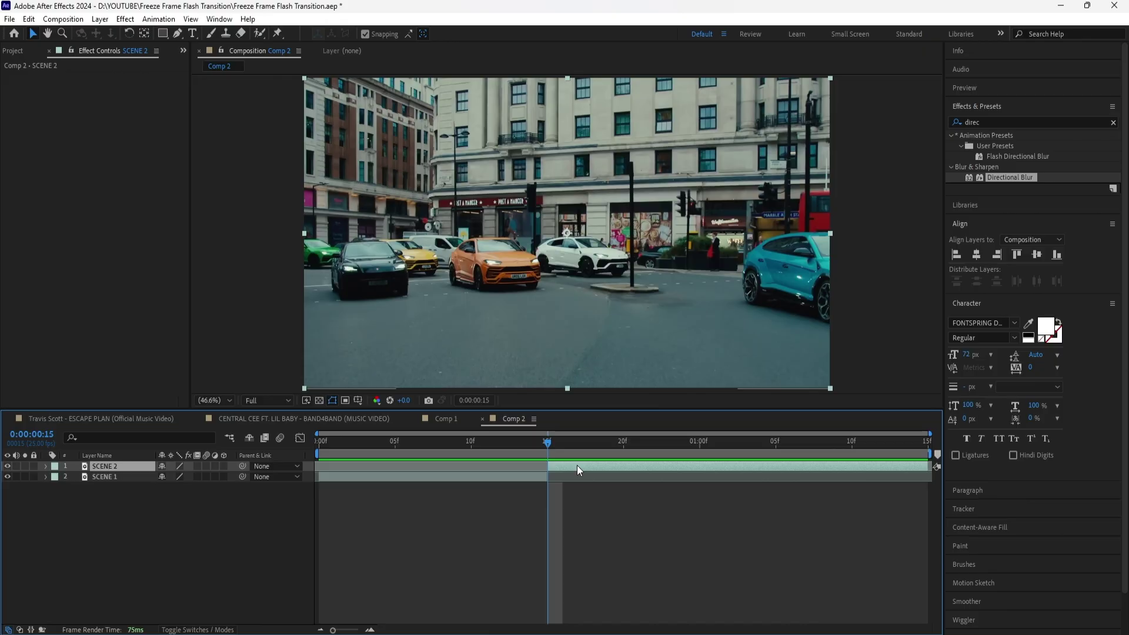
key(ctrl+d)
key(ctrl+d)
key(ctrl+d)
Freeze the SCENE 3 layer on its frame at frame 15.
click(111, 488)
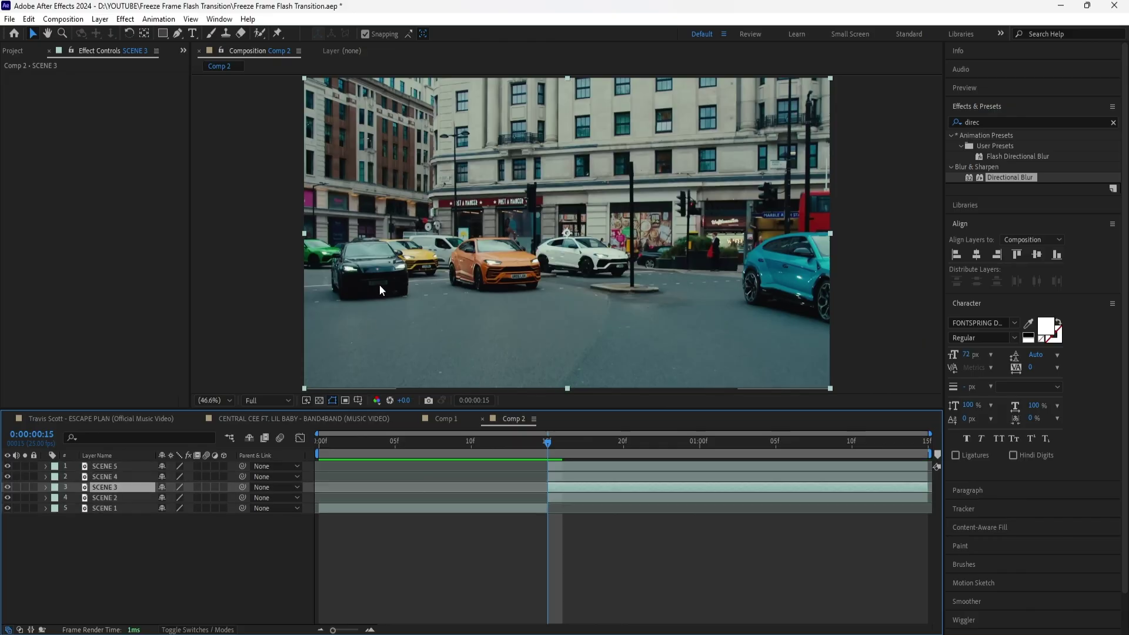
right_click(123, 487)
mouse_move(244, 183)
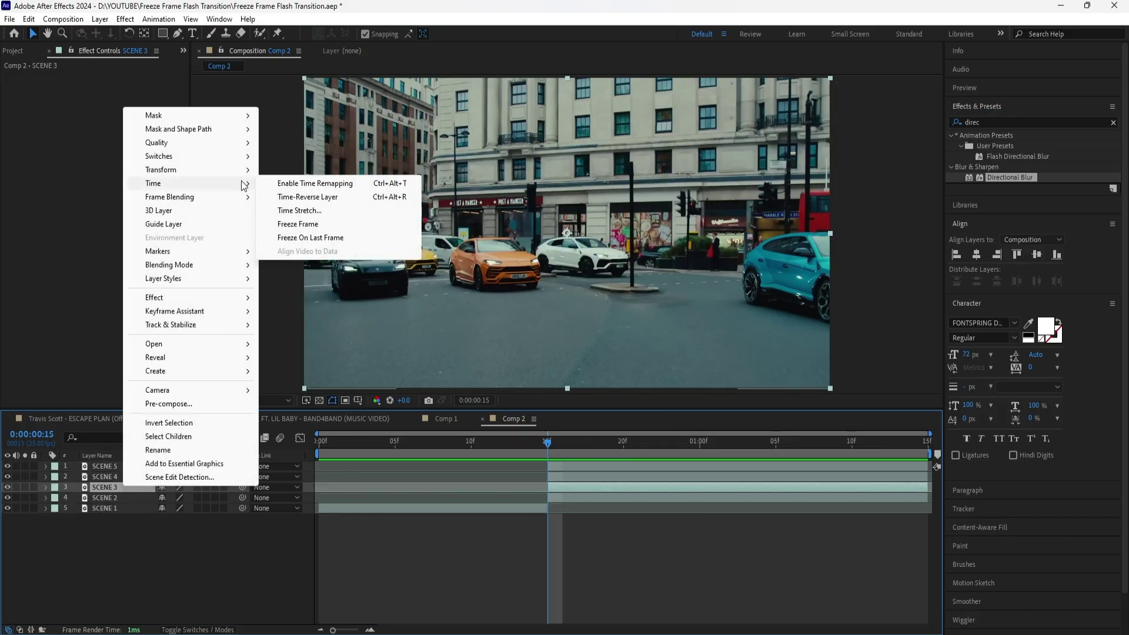
click(340, 228)
Draw a closed Pen tool mask around the black car on the SCENE 3 layer.
click(177, 33)
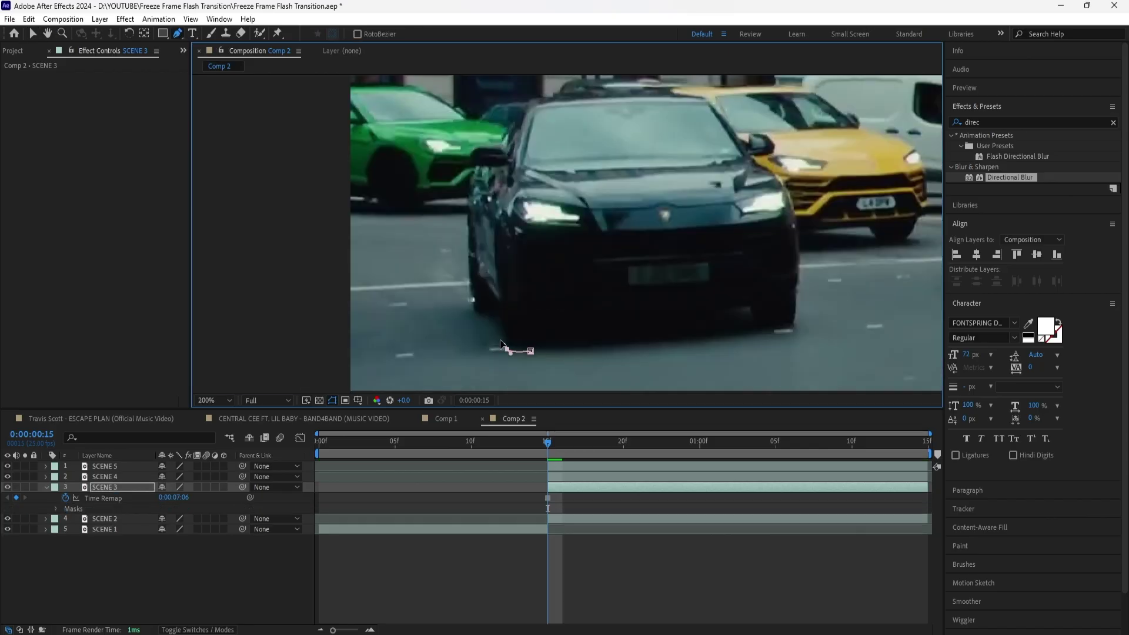
scroll(588, 265, up, 2)
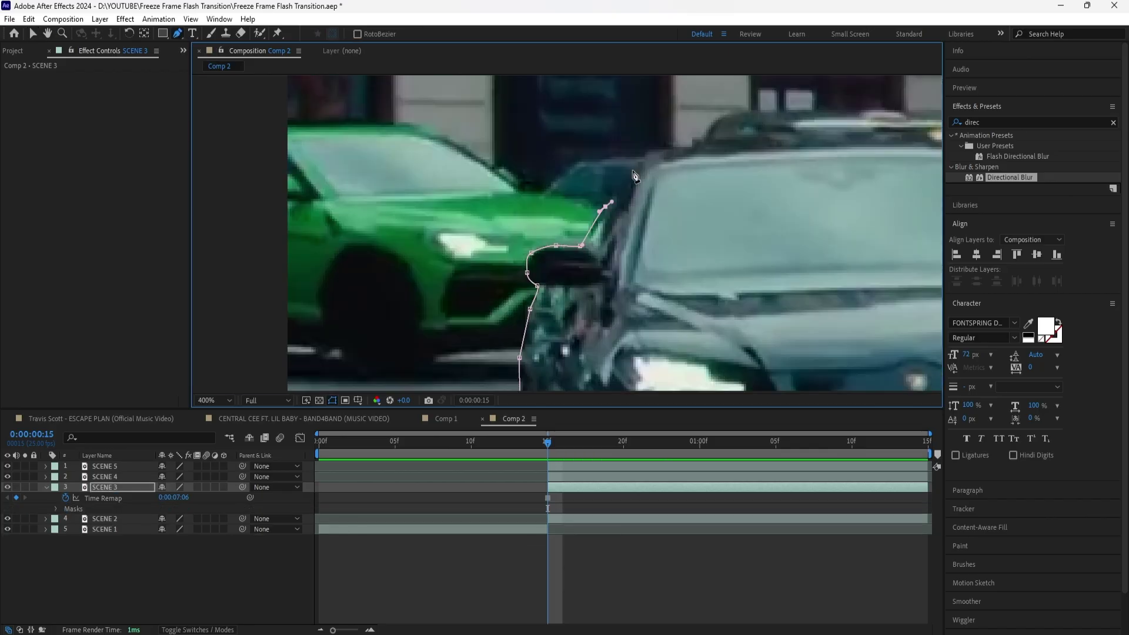
click(680, 267)
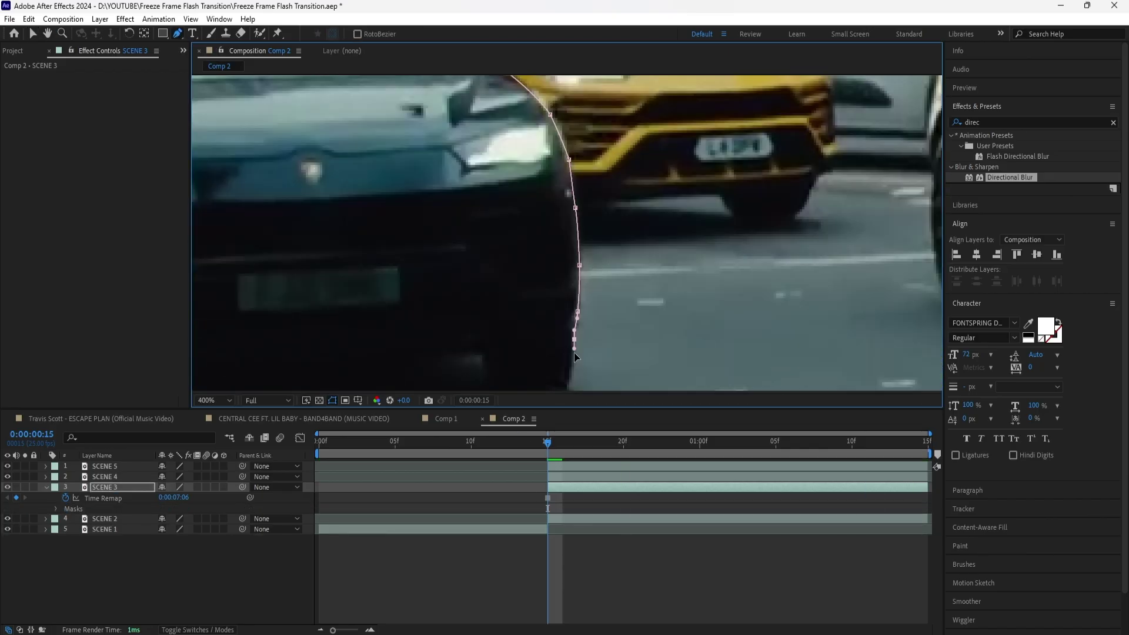
key(comma)
Set the black car mask's feather to 2 pixels and its expansion to -2 pixels.
click(595, 488)
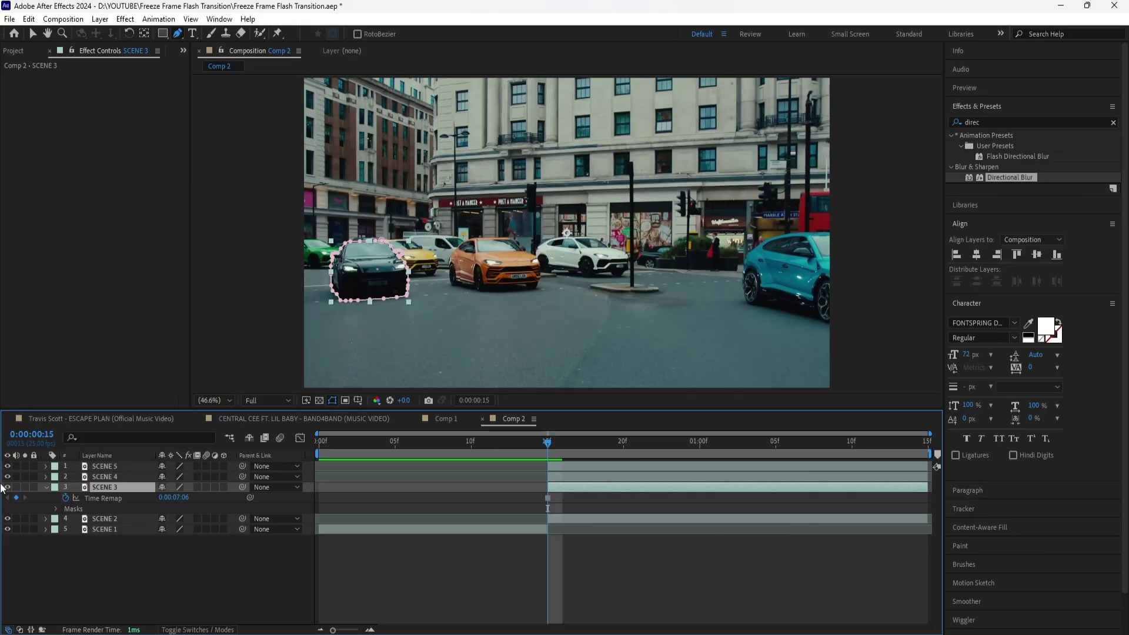
key(m)
key(m)
key(m)
click(185, 518)
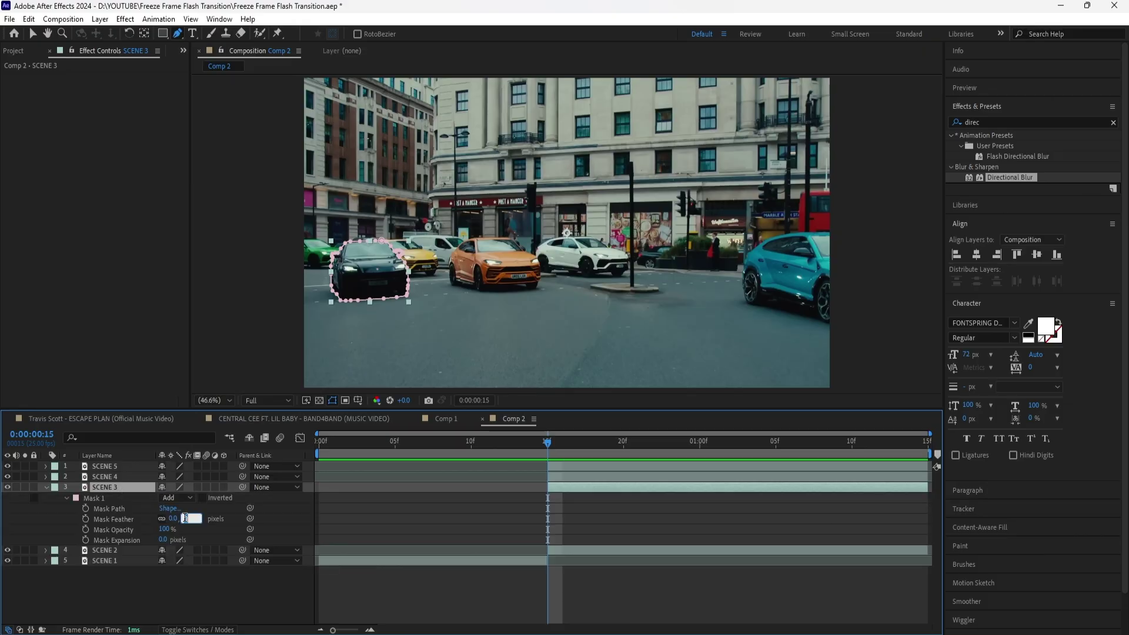
text(2)
key(Return)
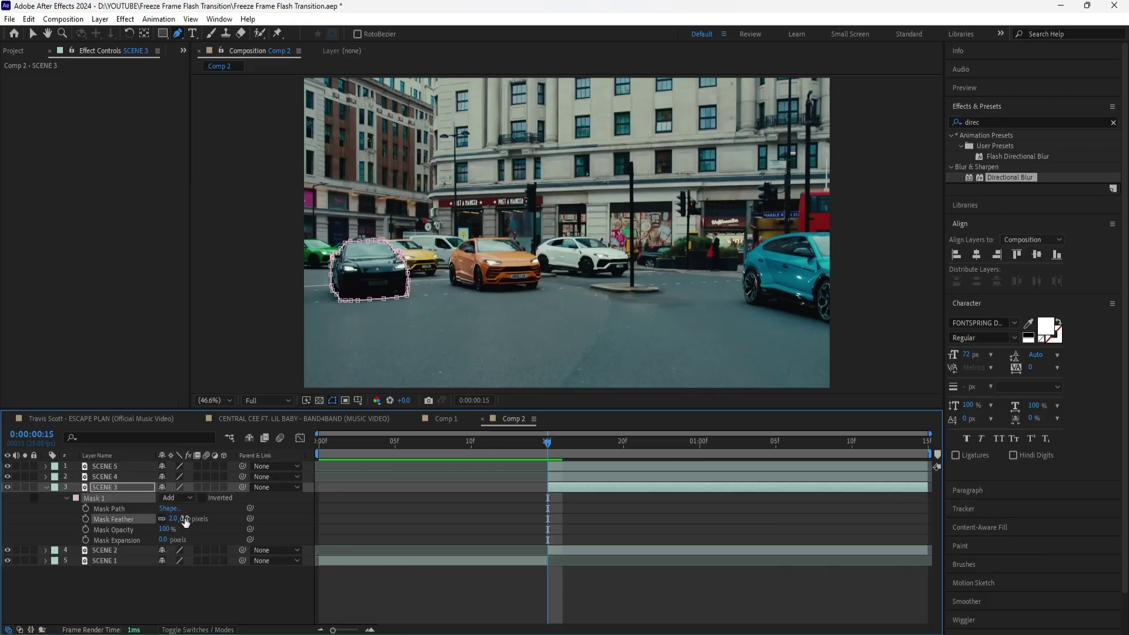
click(163, 540)
text(-2)
key(Return)
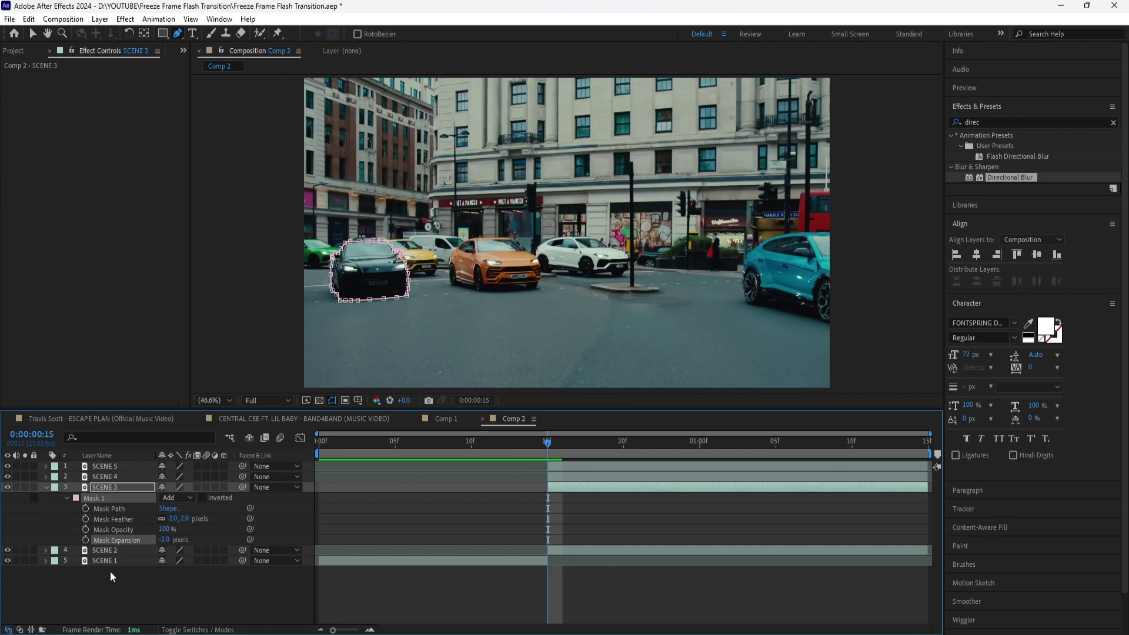
Shorten SCENE 3 to six frames and move it to run from frame 9 up to frame 15.
click(607, 490)
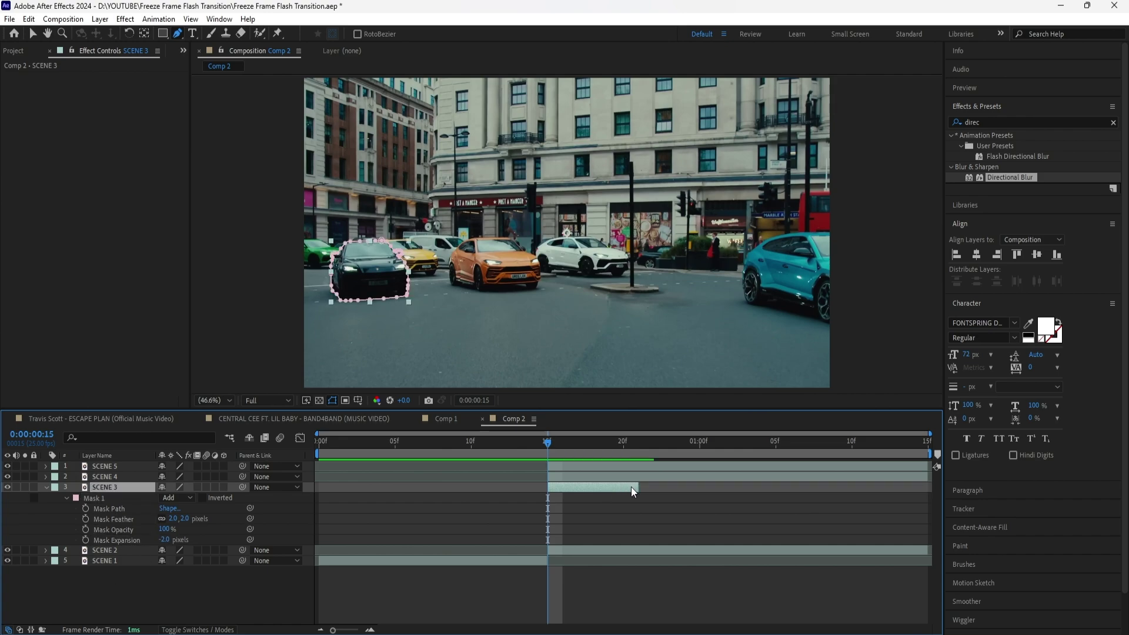
drag(630, 487, 542, 492)
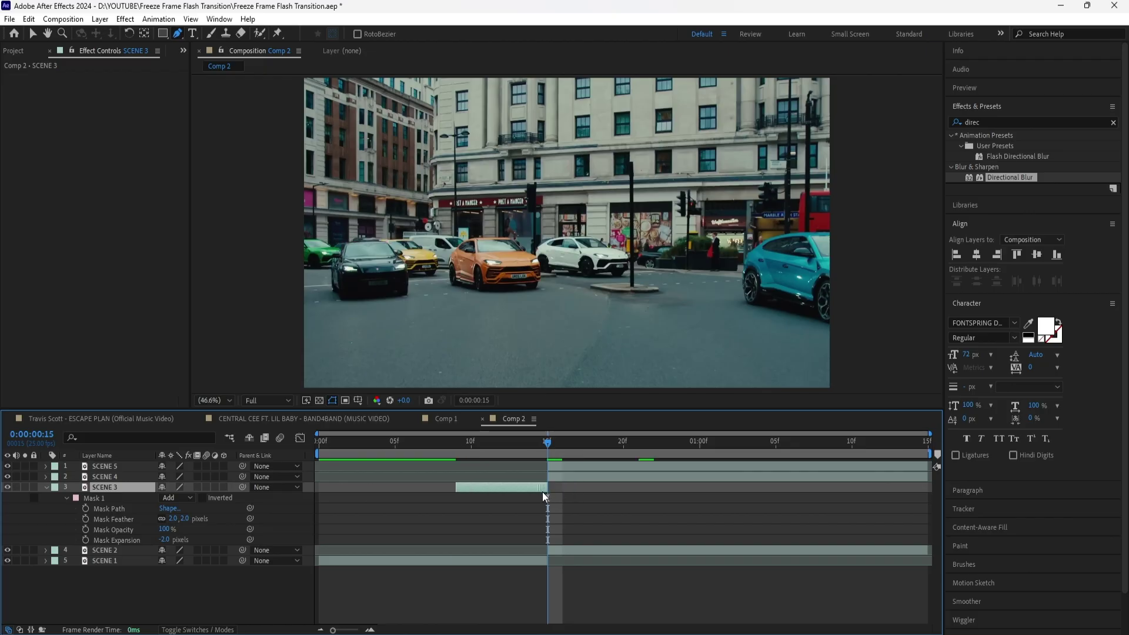
key(i)
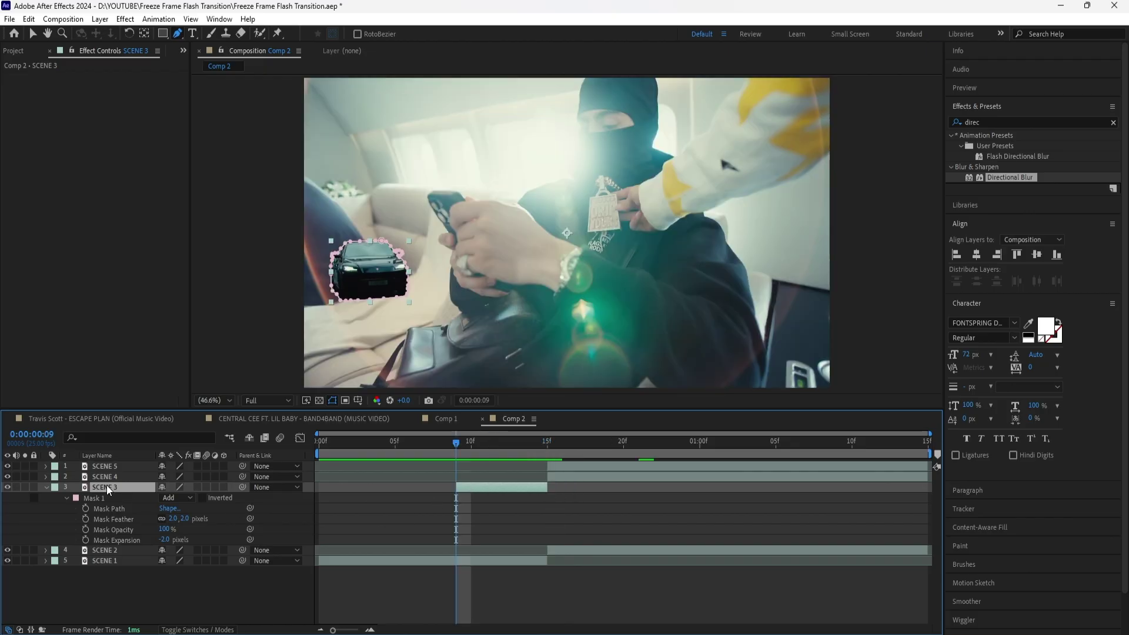
Show SCENE 3's Scale and move its anchor point to just beyond the black car's upper-left corner.
key(s)
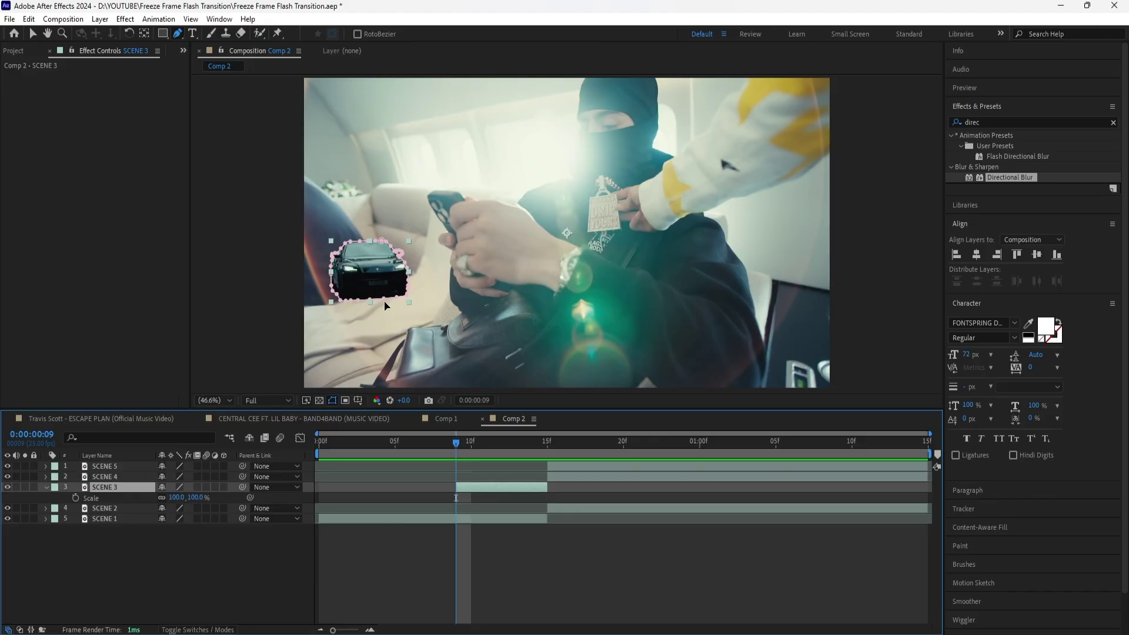
click(147, 33)
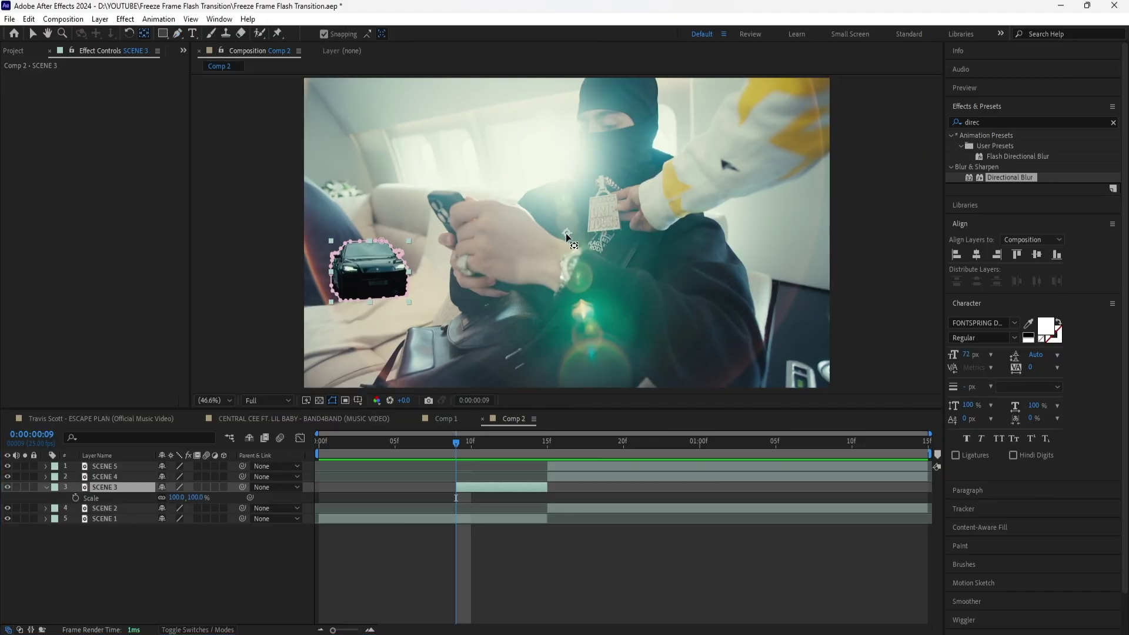
drag(566, 233, 324, 233)
click(323, 34)
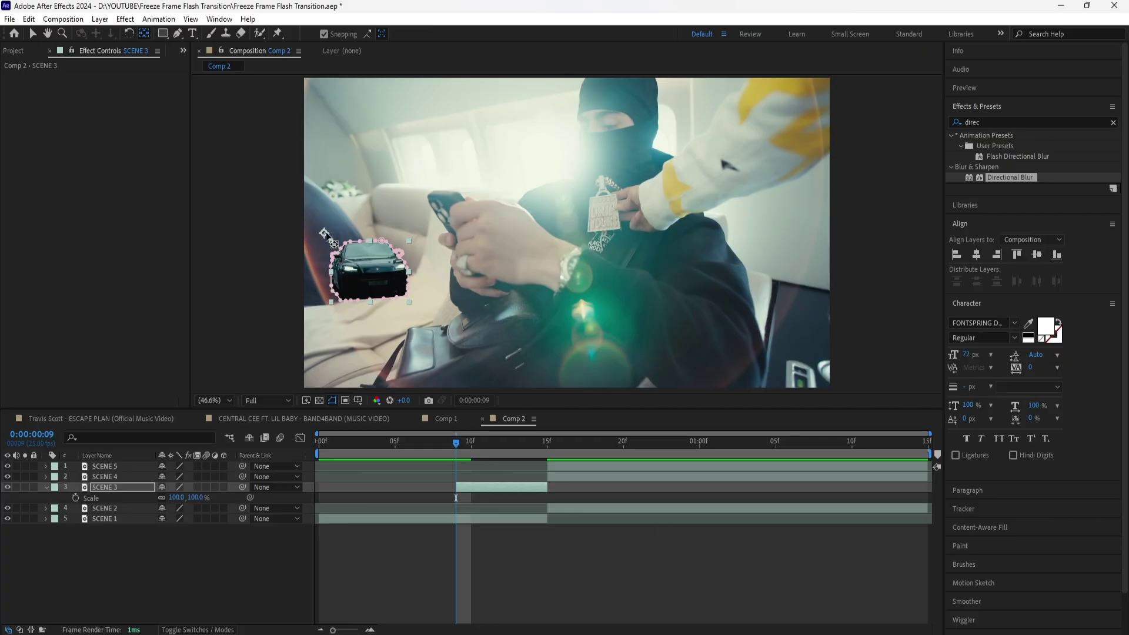
Set SCENE 3's Scale to 0% with a keyframe at frame 9.
click(138, 488)
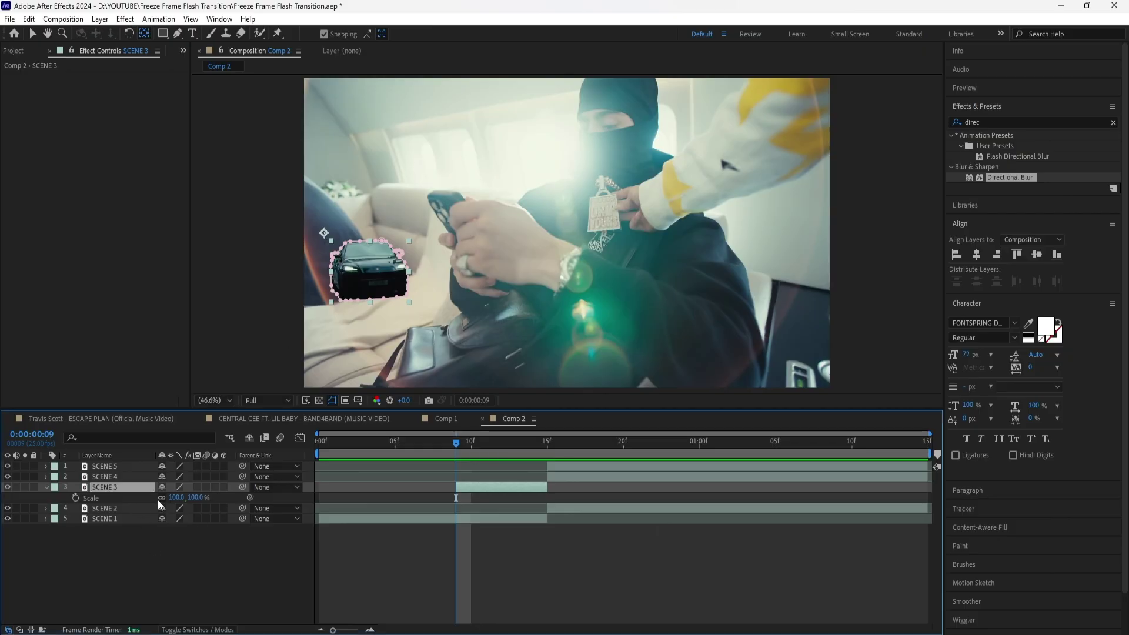
click(197, 498)
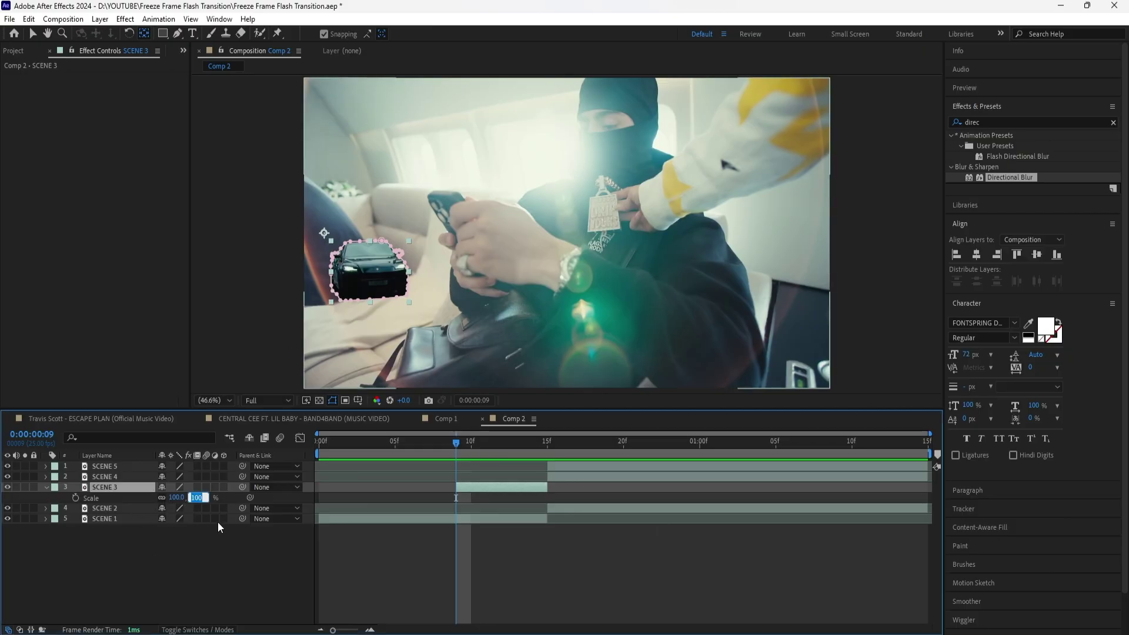
text(0)
key(Return)
key(alt+shift+s)
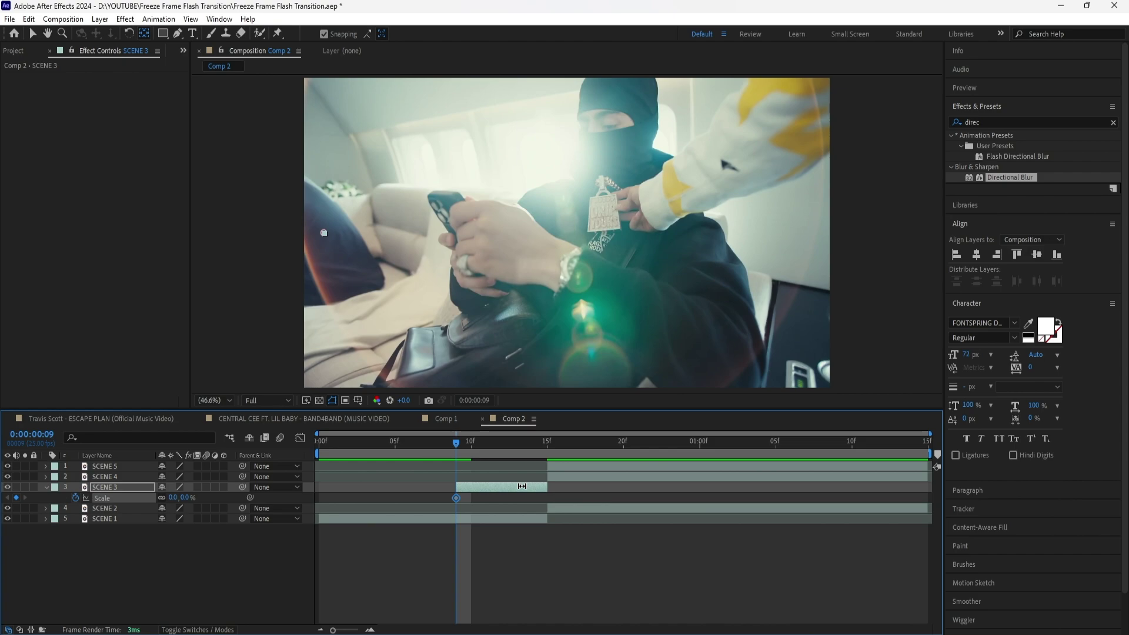
Add a Scale keyframe of 100% at frame 11 on SCENE 3.
key(Page_Down)
key(Page_Down)
click(184, 498)
text(100)
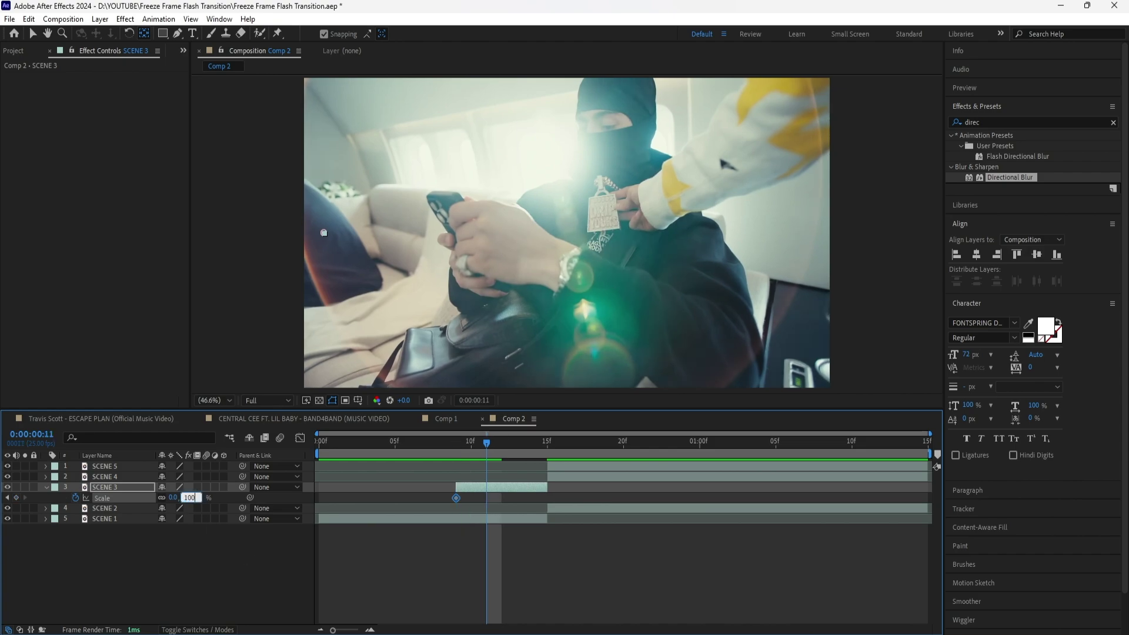
key(Return)
Apply Easy Ease to SCENE 3's Scale keyframes, enable motion blur for the layer, and return to frame 15.
right_click(486, 499)
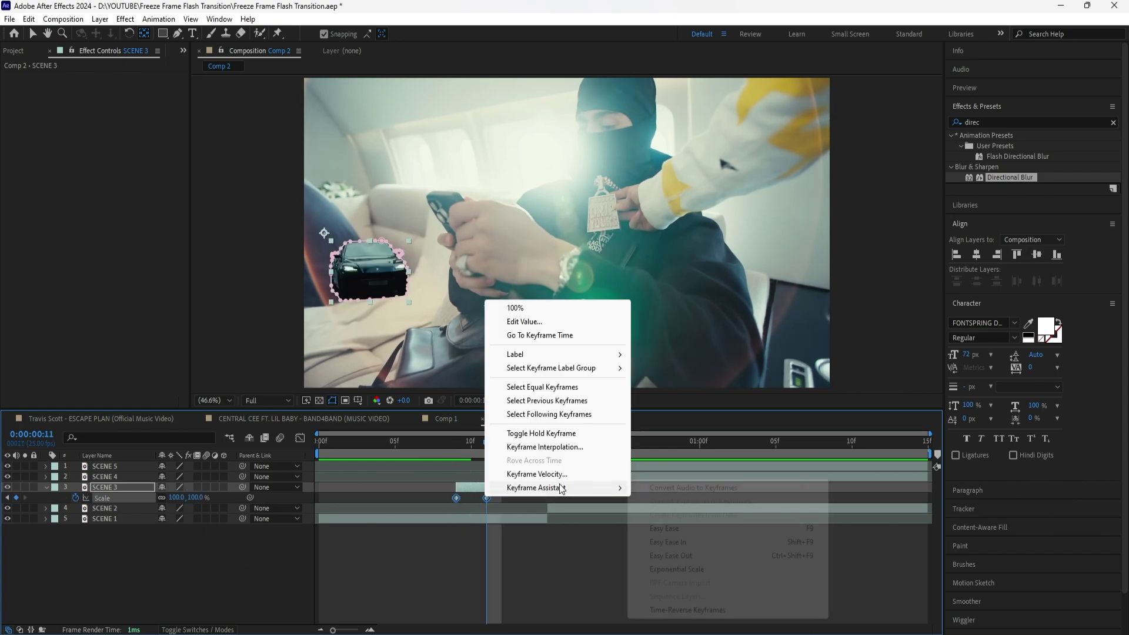
mouse_move(565, 487)
click(699, 530)
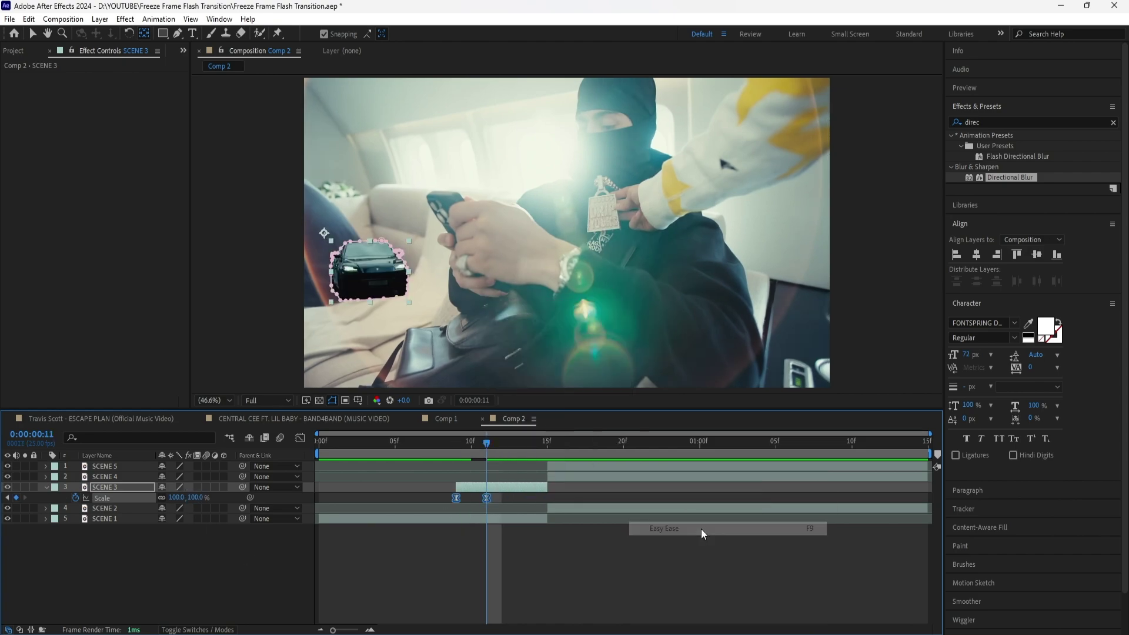
click(207, 487)
click(280, 438)
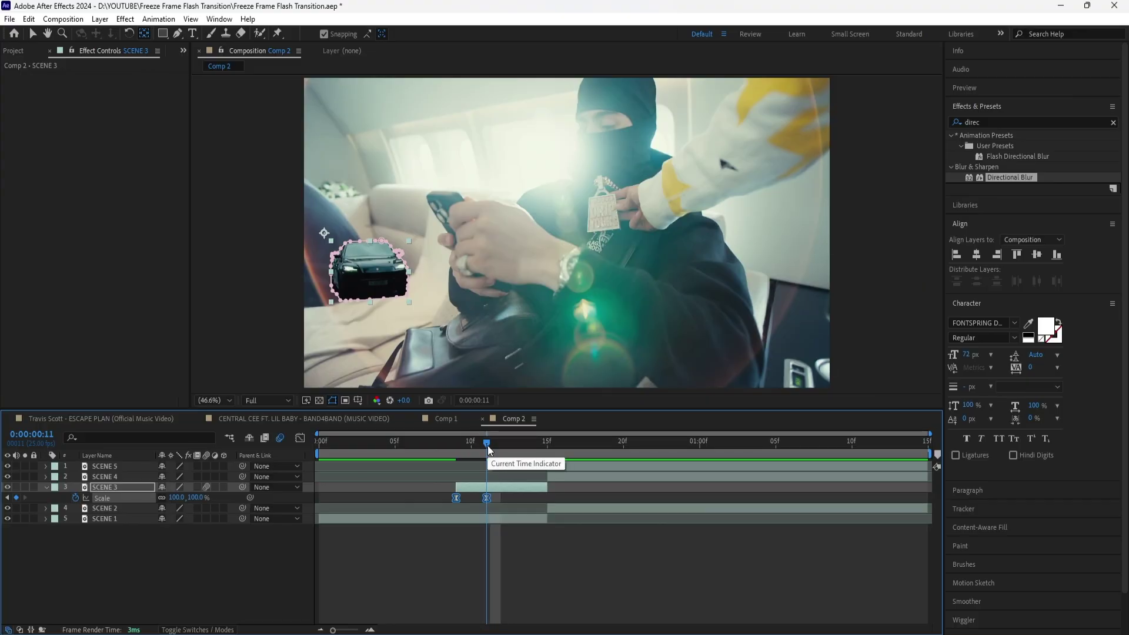
drag(488, 448, 547, 446)
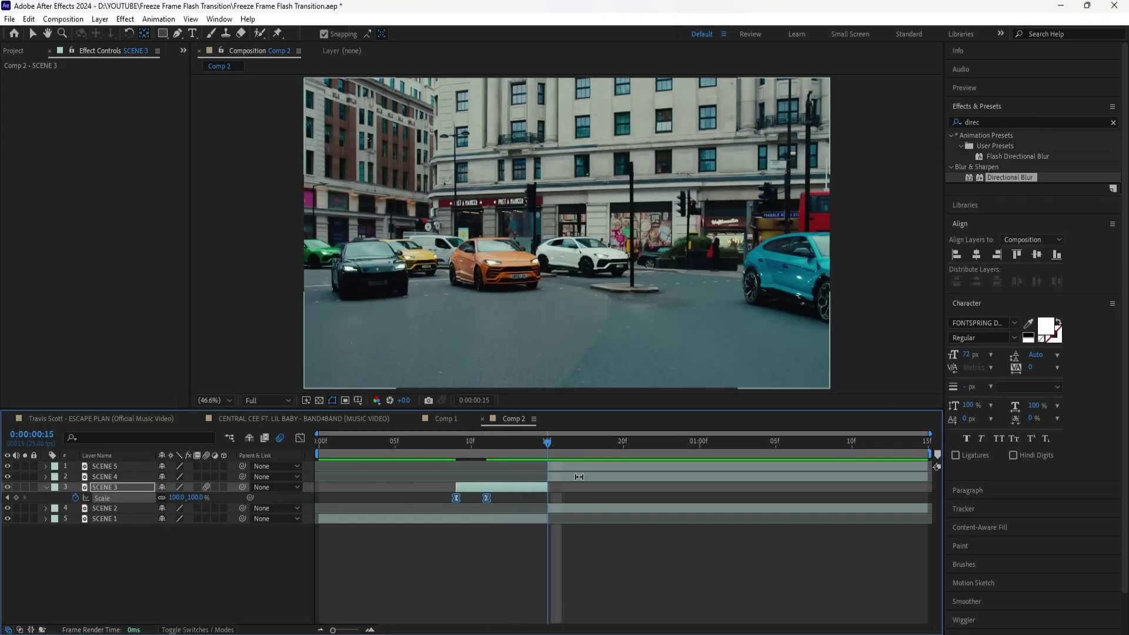
Apply Freeze Frame to SCENE 4 at frame 15 and outline the orange car with a Pen mask.
click(32, 34)
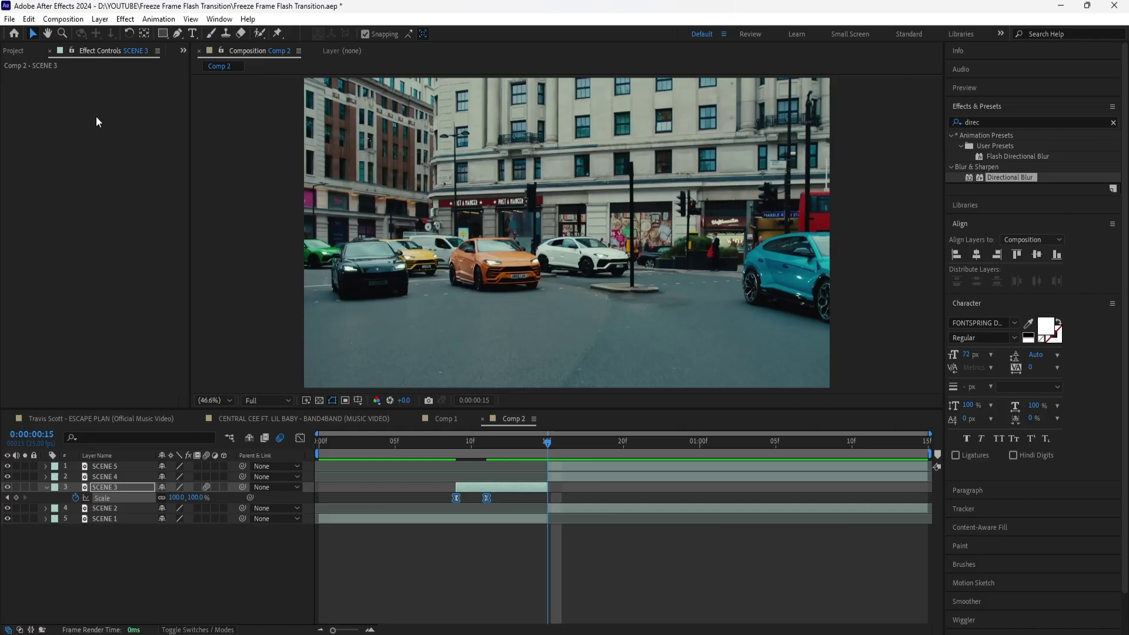
click(566, 479)
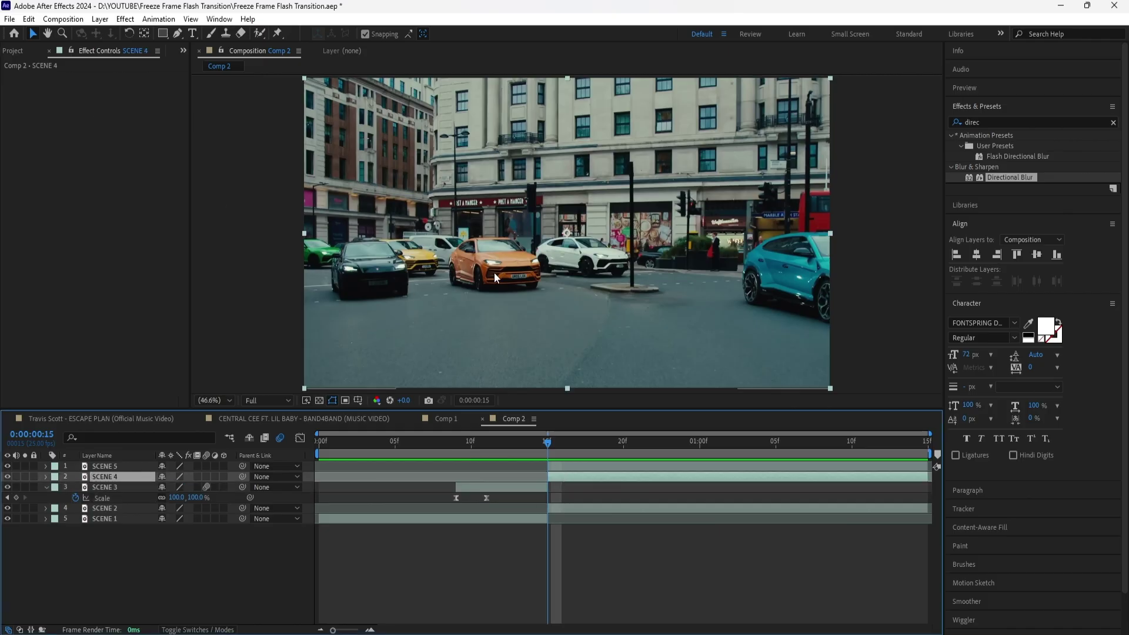
click(176, 34)
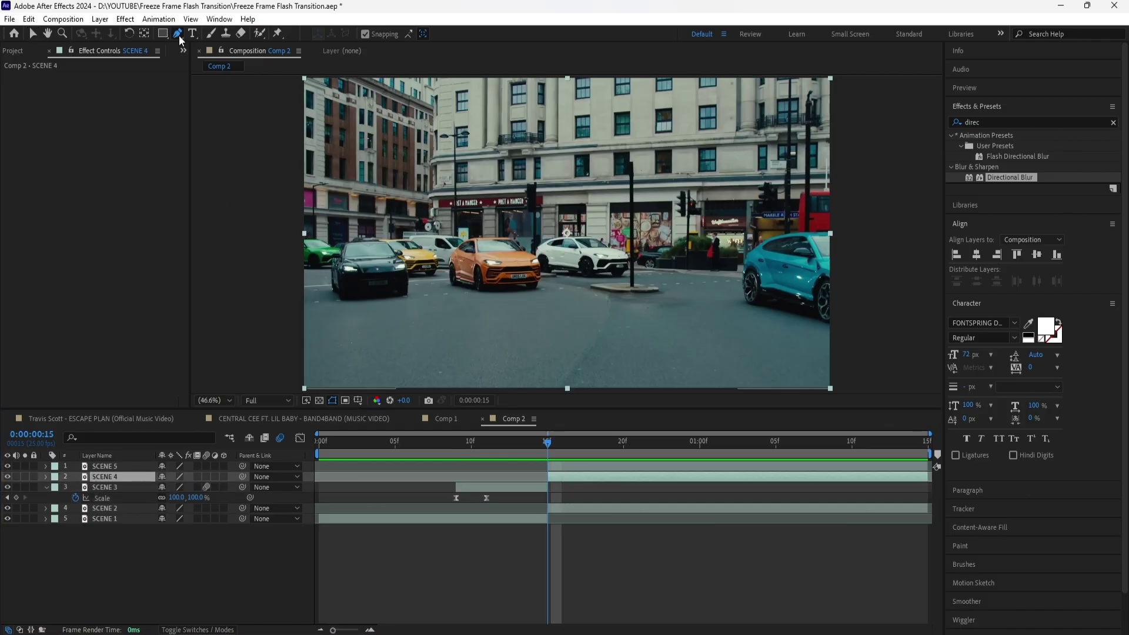
right_click(127, 478)
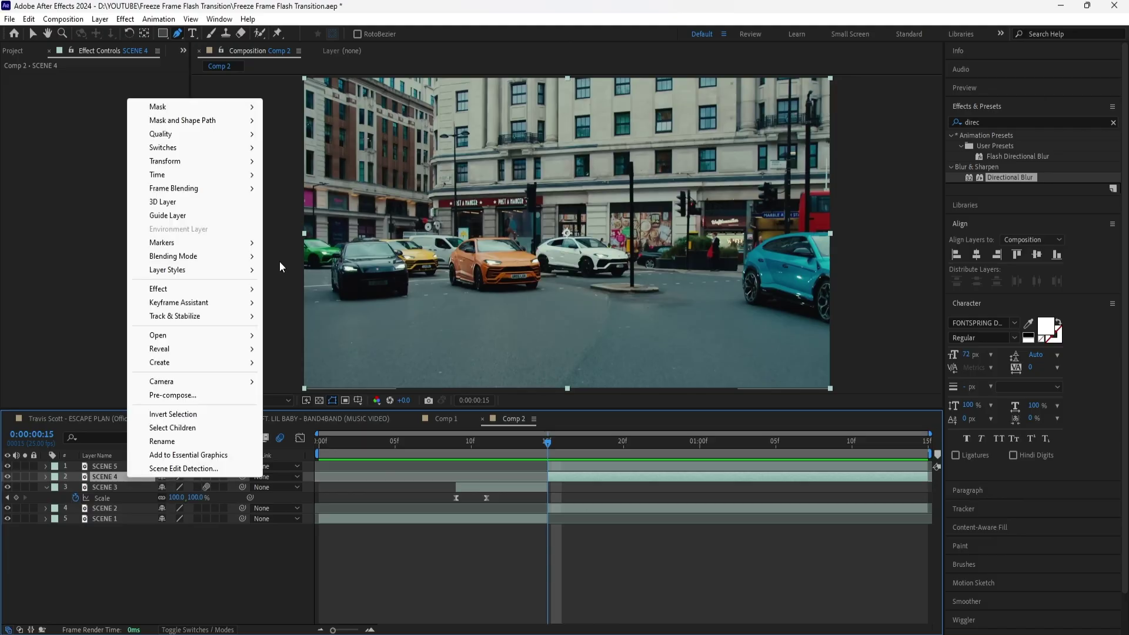
mouse_move(215, 175)
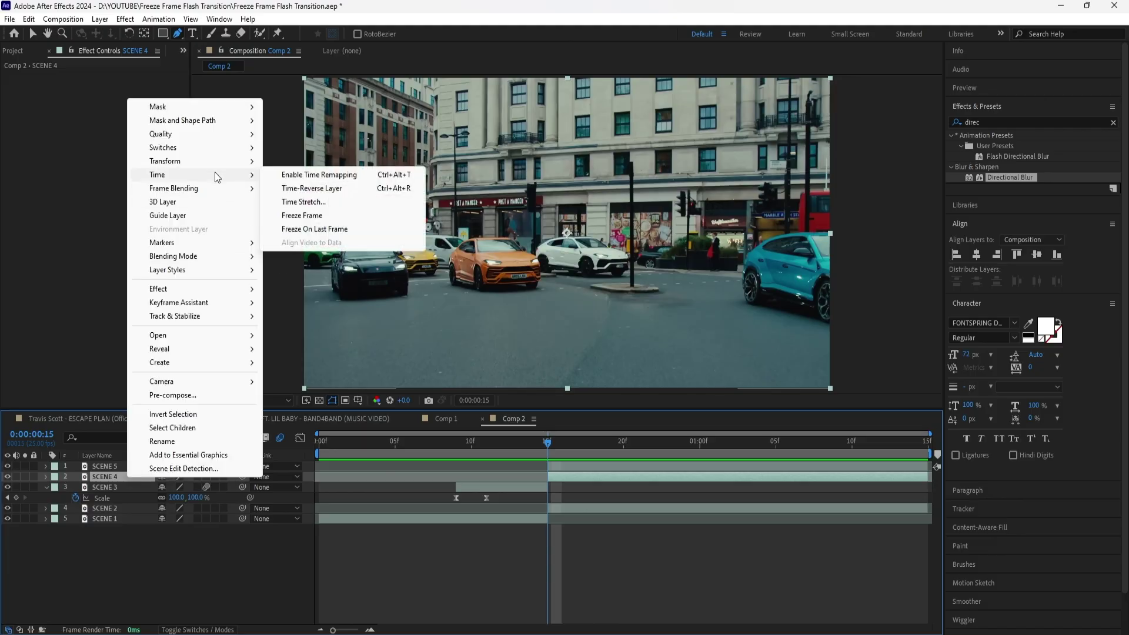
click(345, 216)
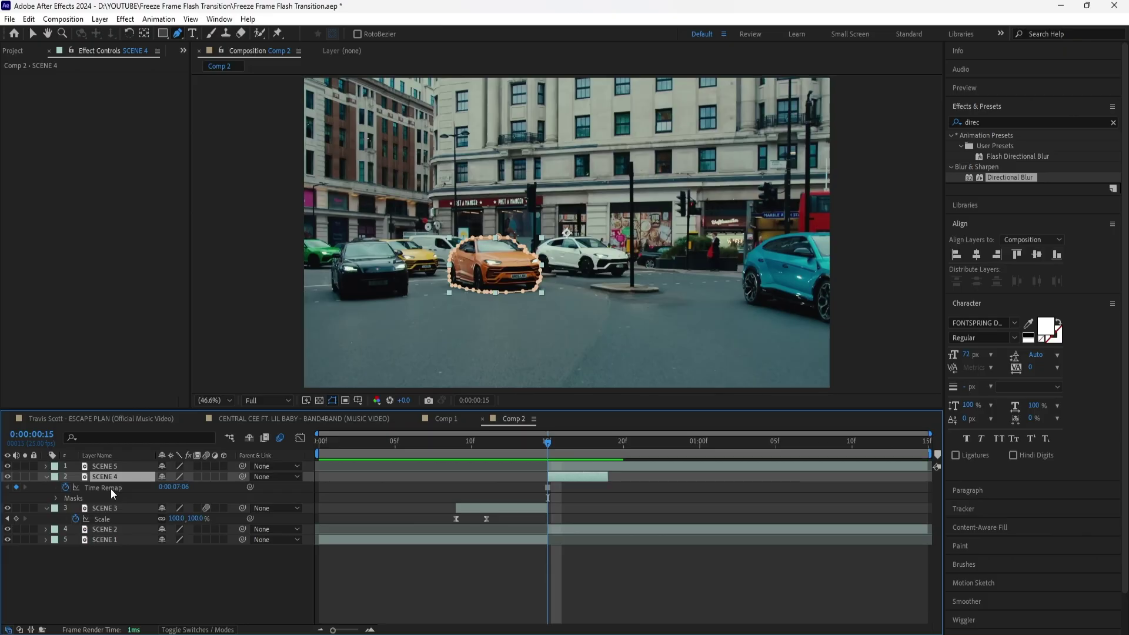
Set the Mask Feather of SCENE 4's orange car mask to 2 pixels and collapse the layer's mask properties.
key(u)
key(m)
key(m)
click(183, 508)
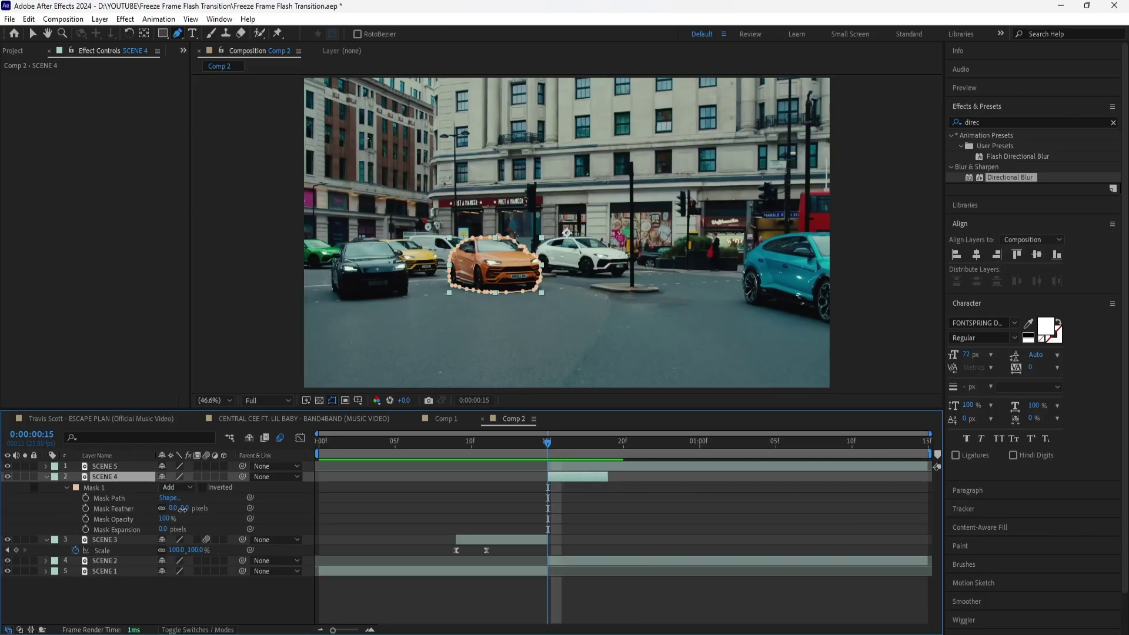
text(2)
key(Return)
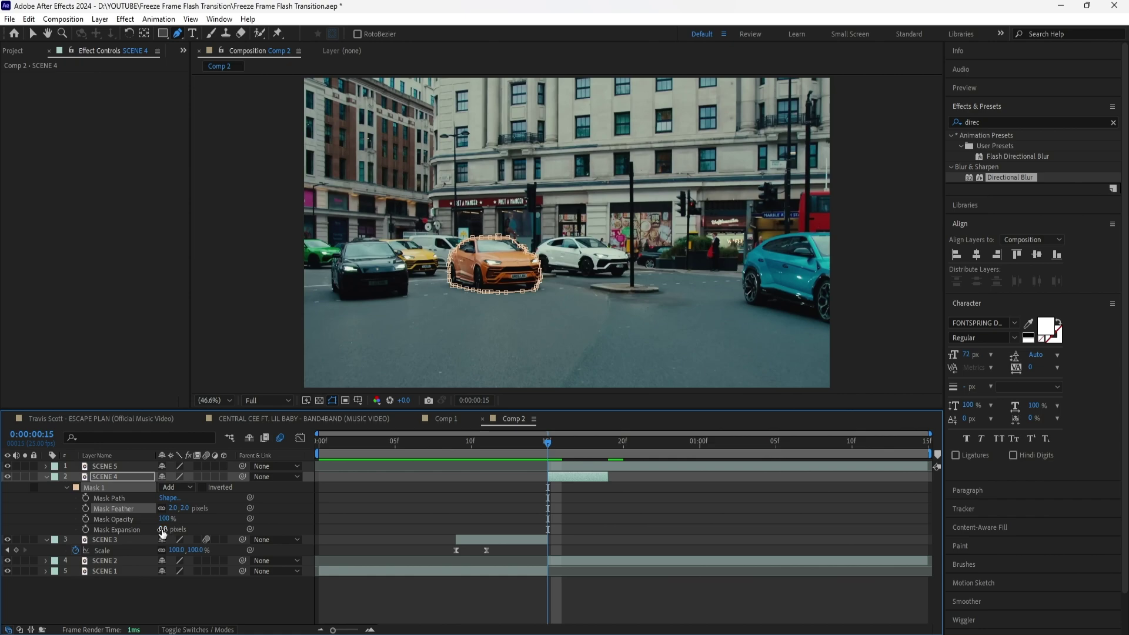
key(u)
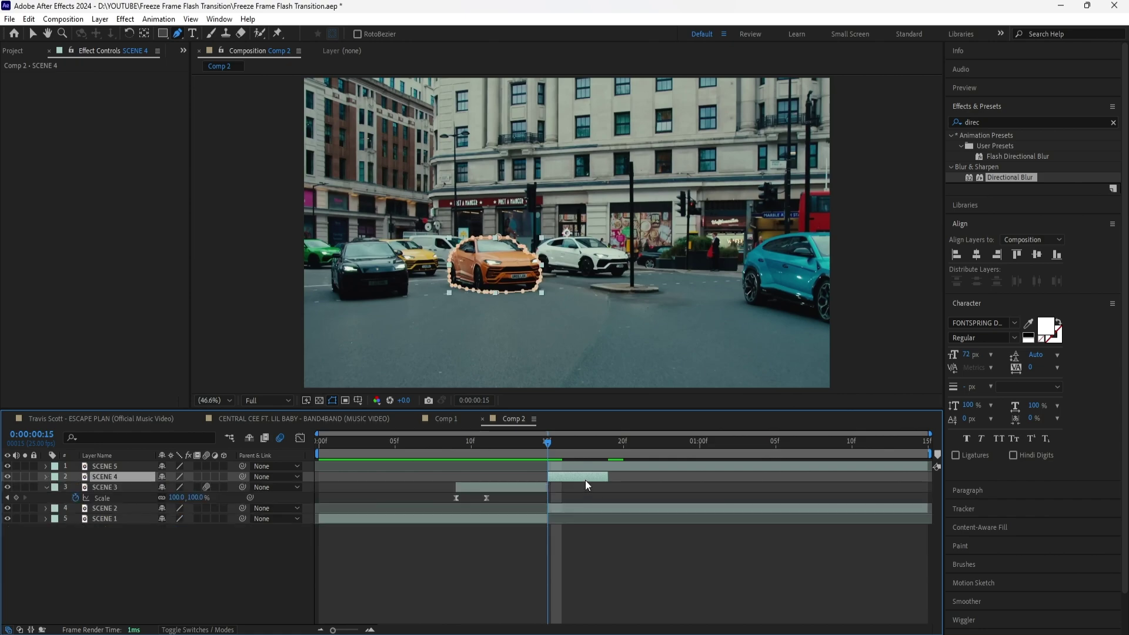
Make SCENE 4 span frames 11 to 15, show its Scale, and move its anchor point just beyond the orange car's upper-left corner.
drag(591, 479, 530, 478)
key(i)
key(s)
key(y)
drag(567, 233, 438, 227)
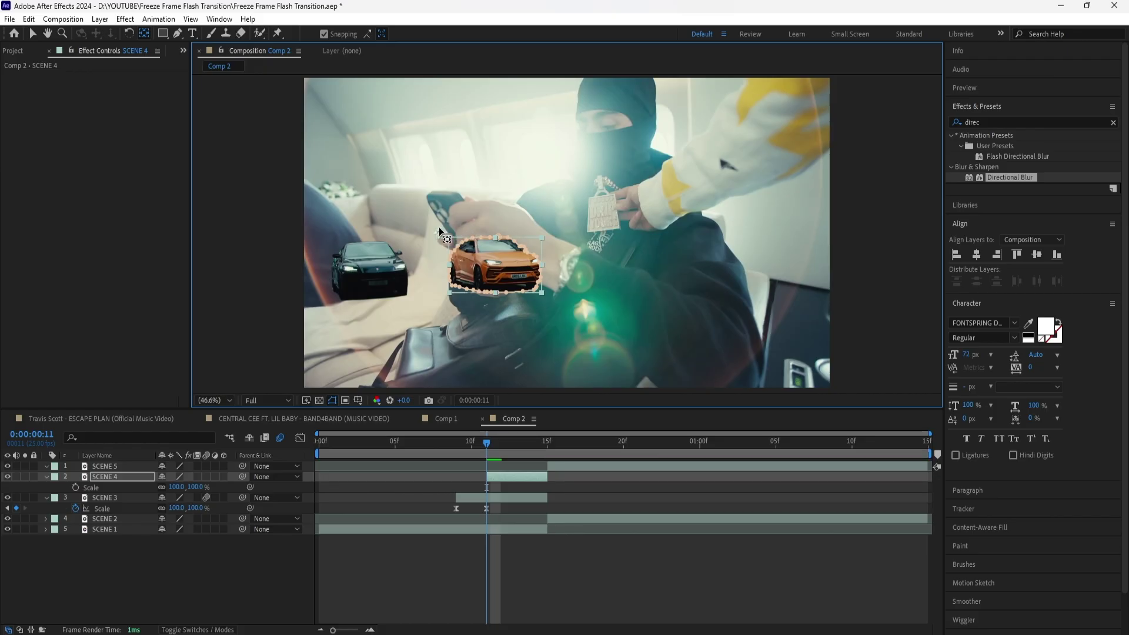
Set SCENE 4's Scale to 0% with a keyframe at frame 11.
click(197, 487)
text(0)
key(Return)
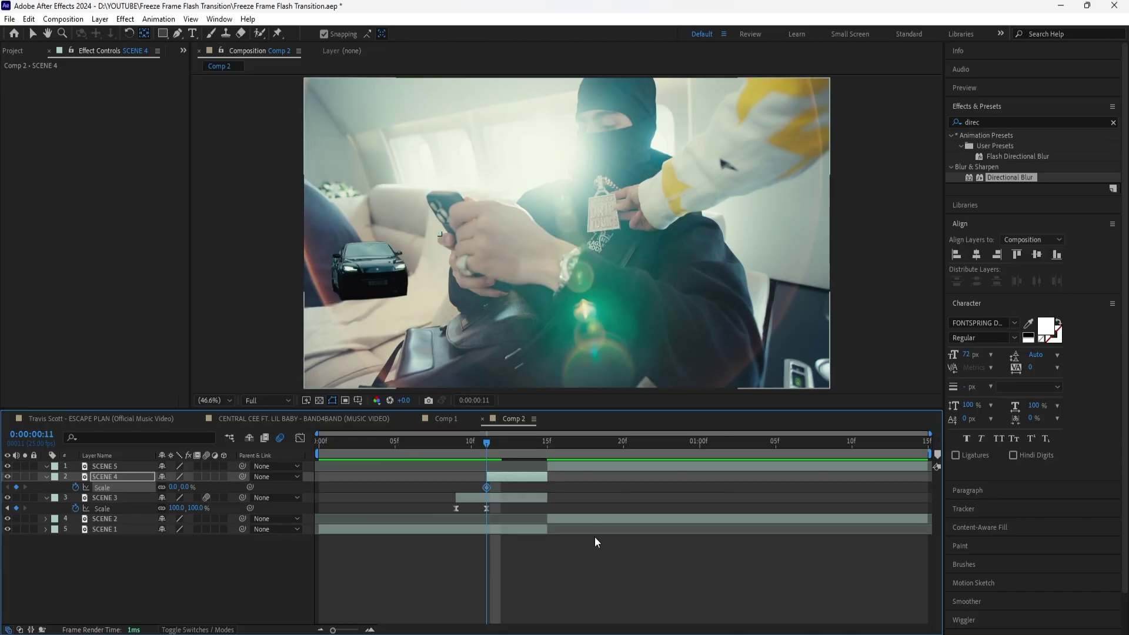
Add a Scale keyframe of 100% at frame 13 on SCENE 4.
key(Page_Down)
key(Page_Down)
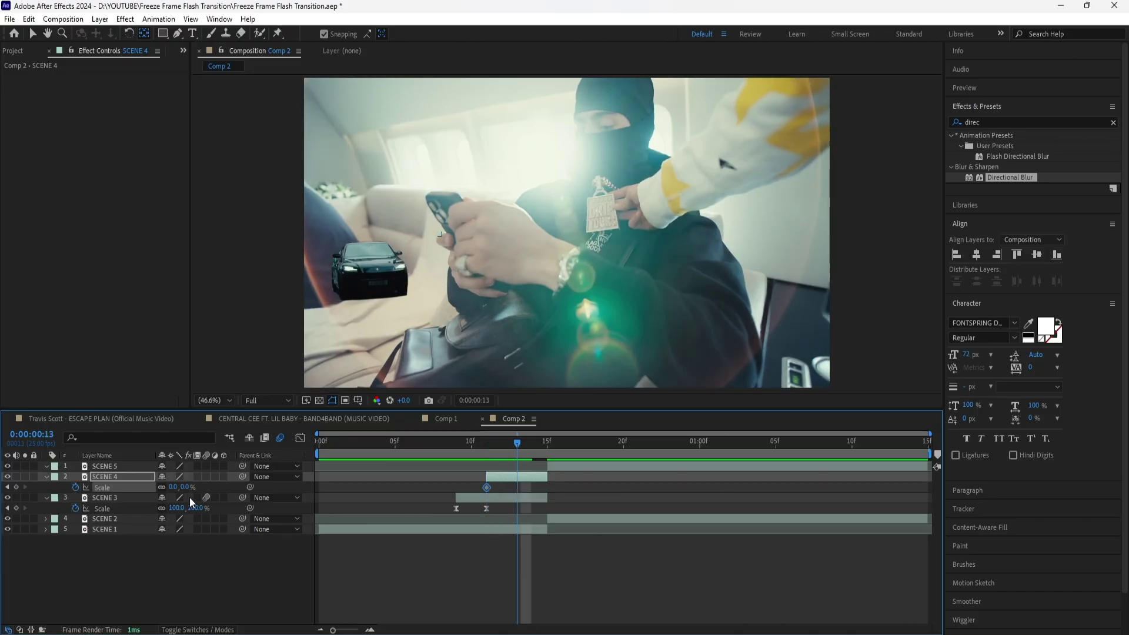
click(187, 487)
text(100)
key(Return)
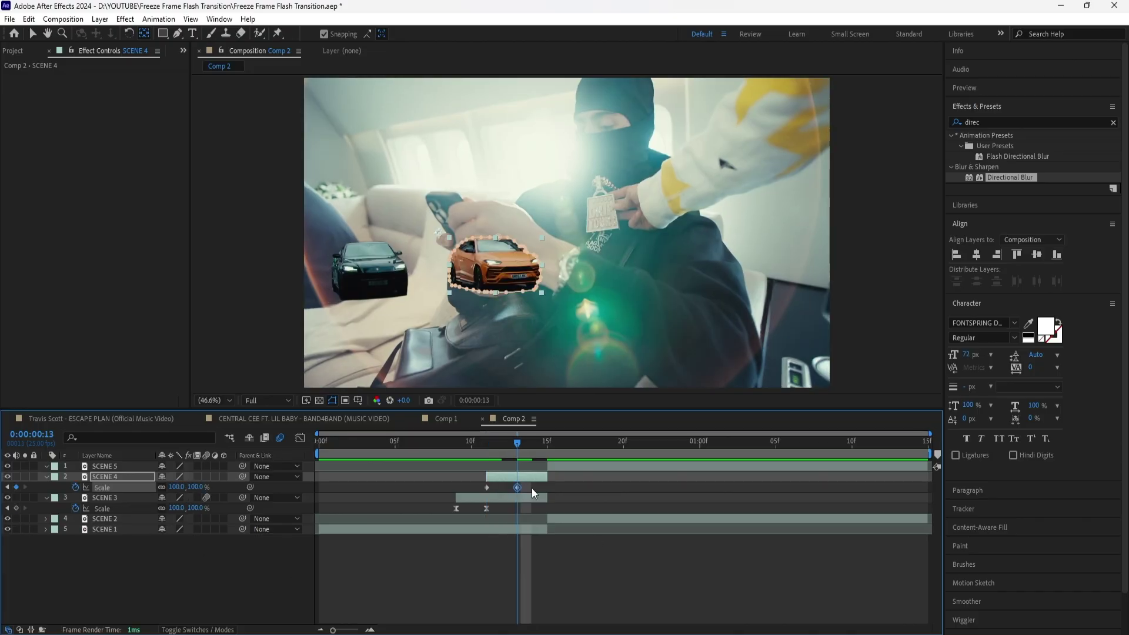
Apply Easy Ease to SCENE 4's Scale keyframes, enable motion blur for the layer, and return to frame 15.
right_click(518, 488)
click(574, 425)
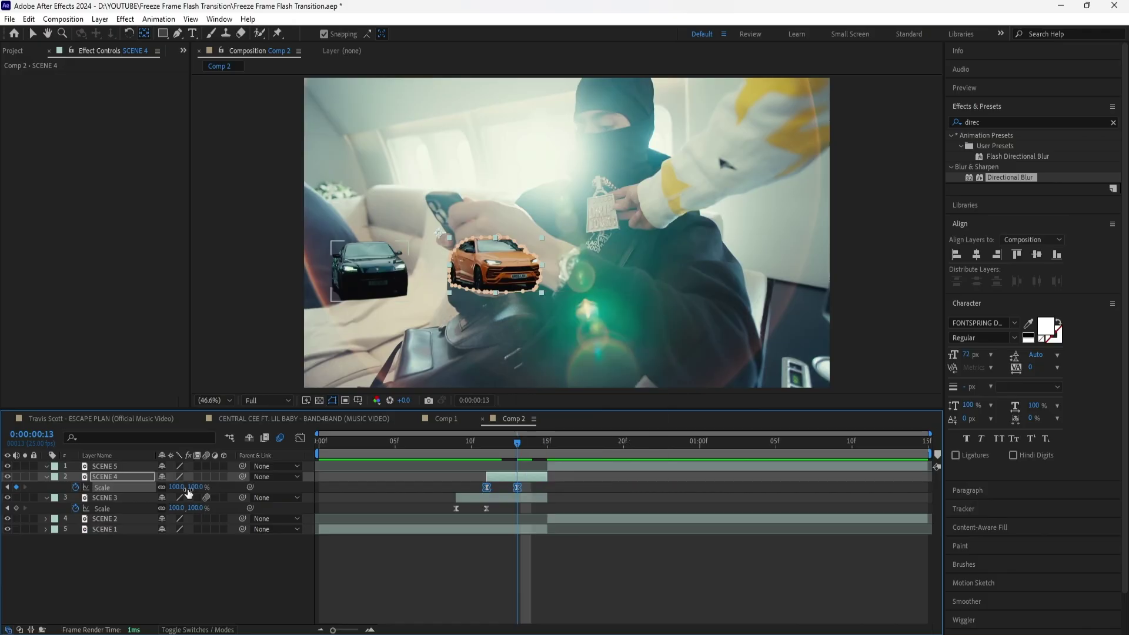
drag(535, 441, 546, 463)
Apply Freeze Frame to SCENE 5 at frame 15.
click(110, 469)
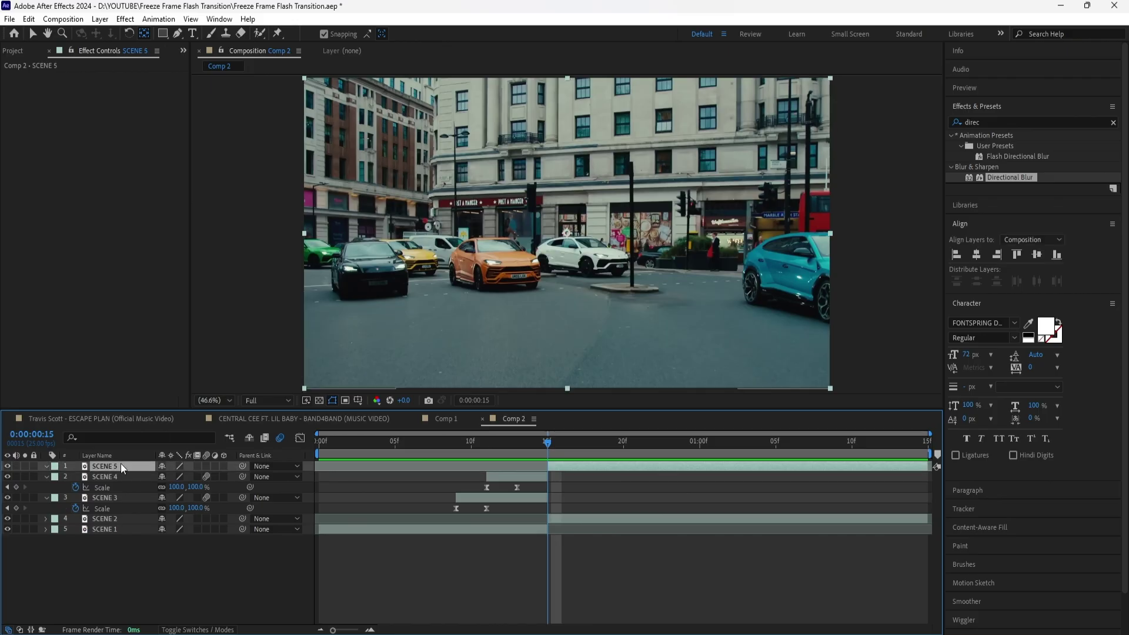
key(v)
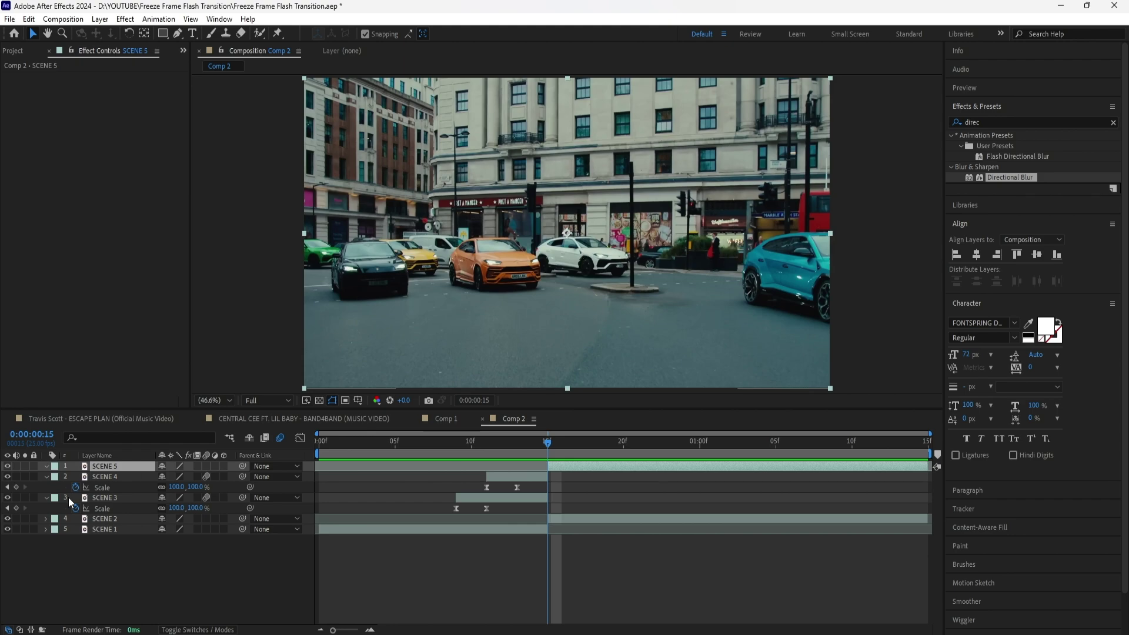
right_click(121, 468)
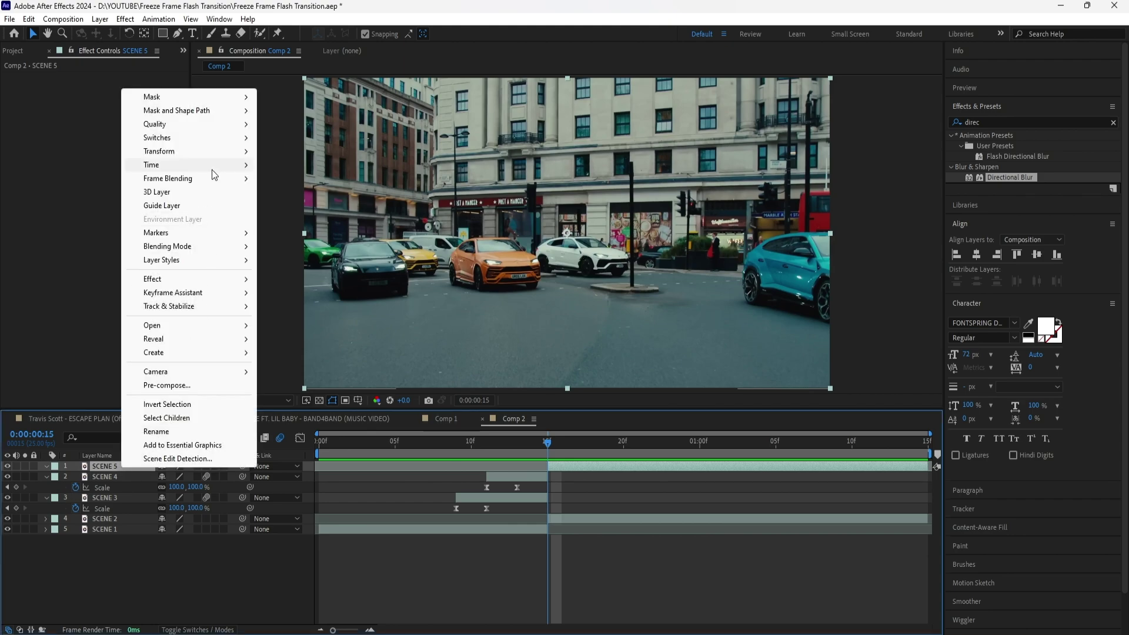
mouse_move(223, 165)
click(288, 206)
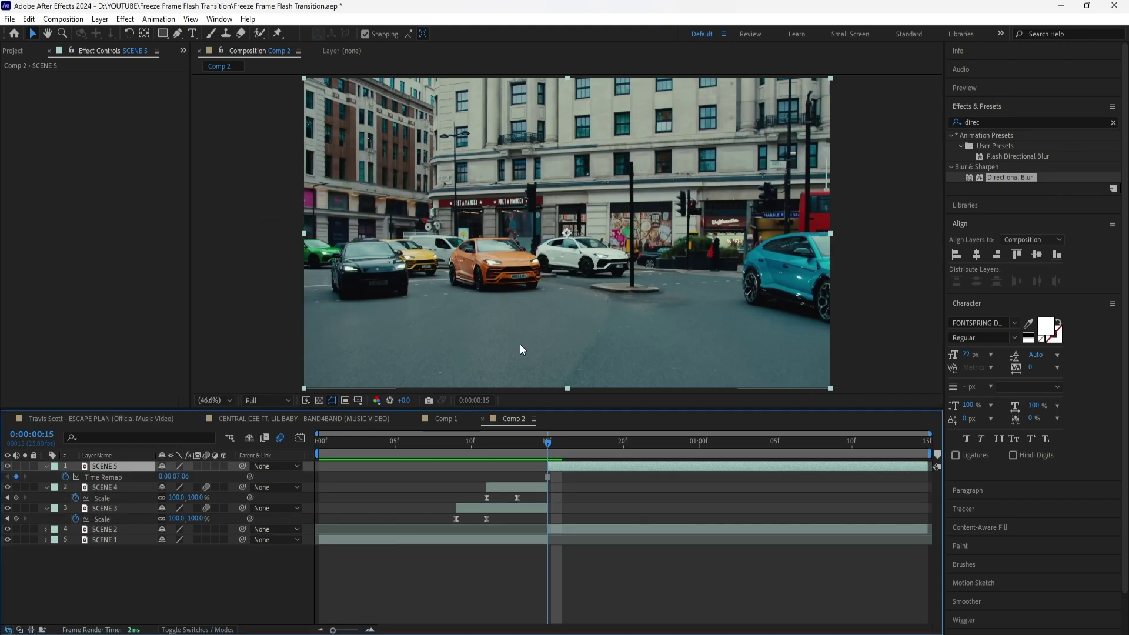
Draw a closed Pen mask around the white car on SCENE 5 and fit the composition back in view.
click(179, 36)
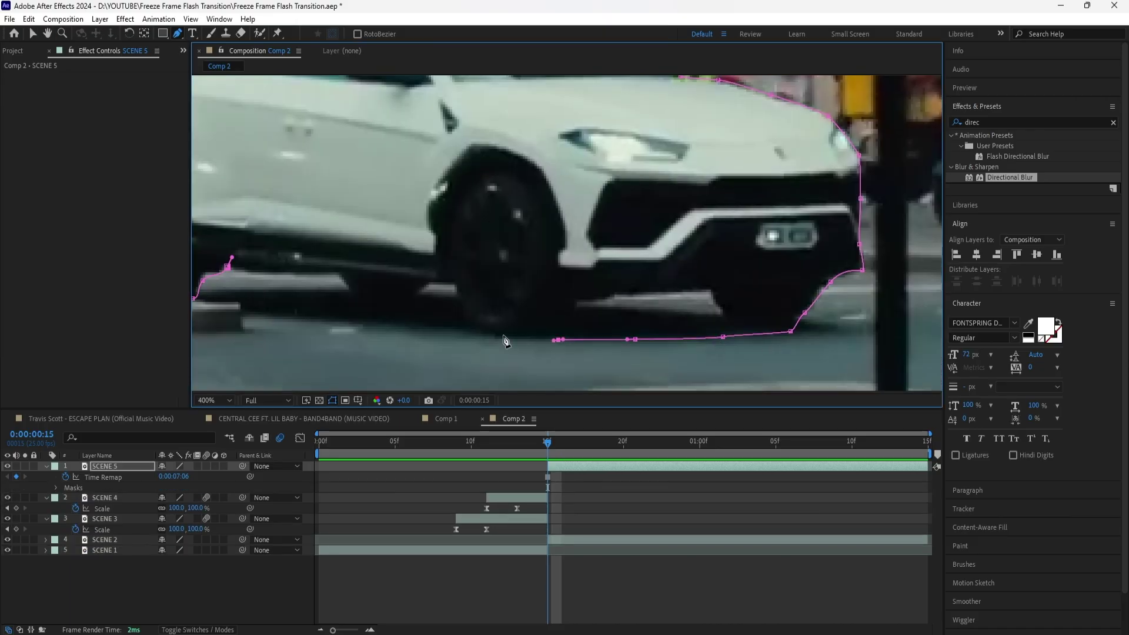
click(214, 401)
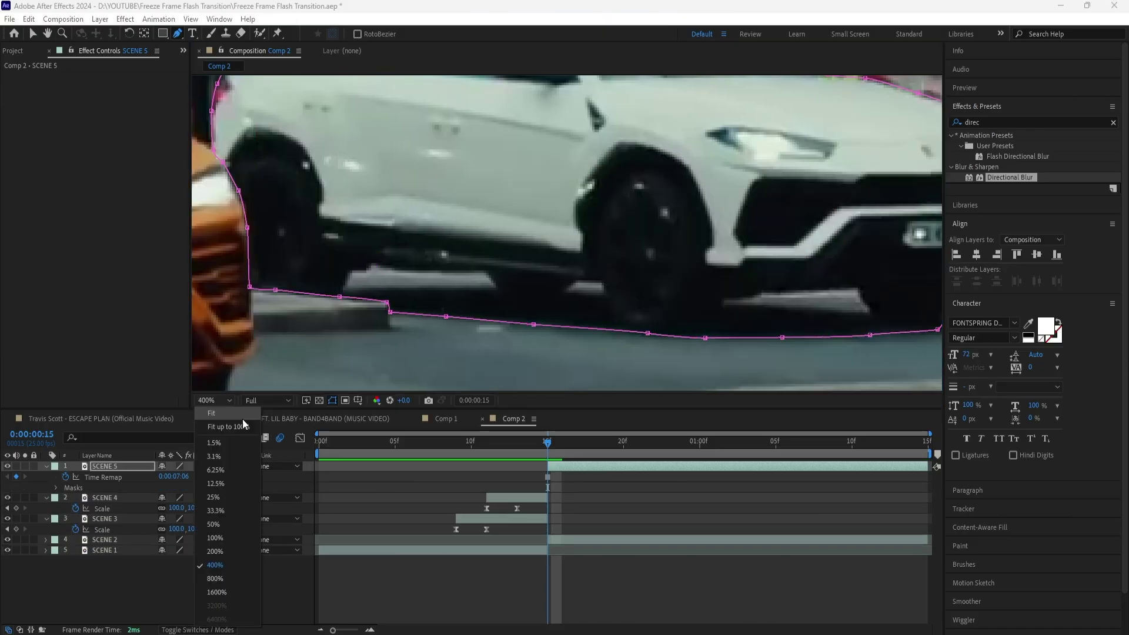
click(243, 425)
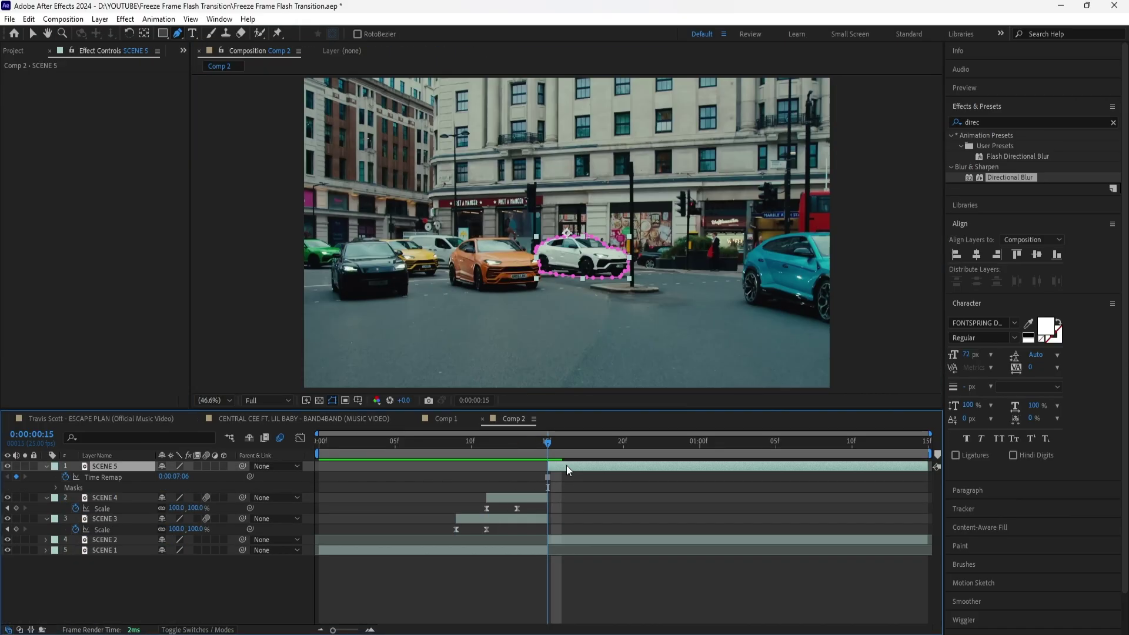
Set the white car mask's Feather to 2 pixels and its Expansion to -2 pixels on SCENE 5.
key(m)
key(m)
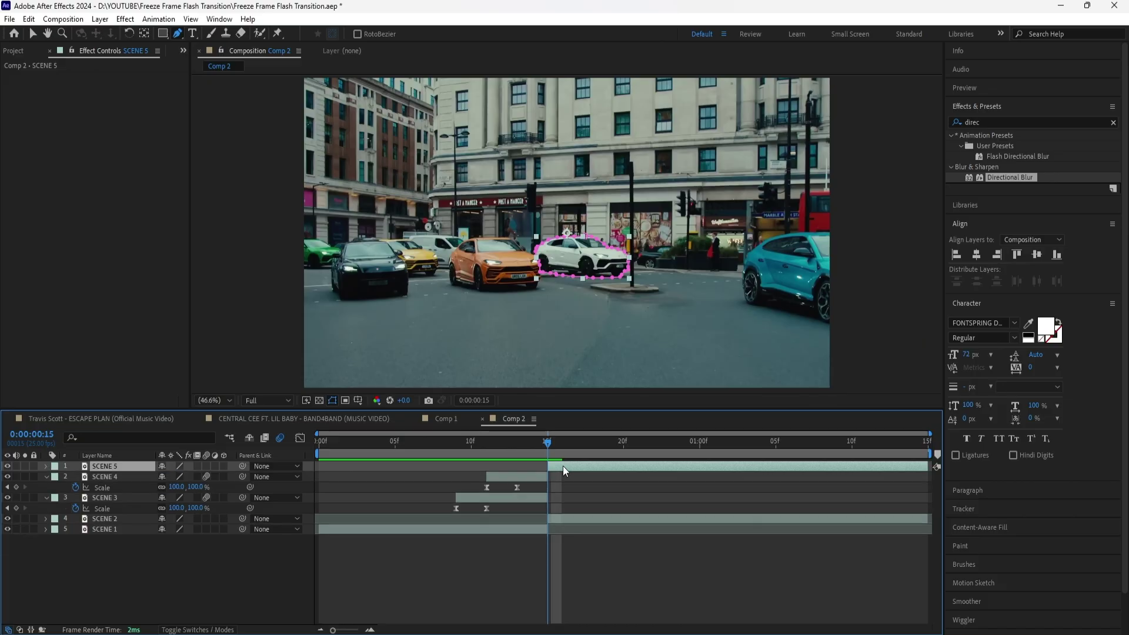
click(185, 497)
text(2)
click(164, 518)
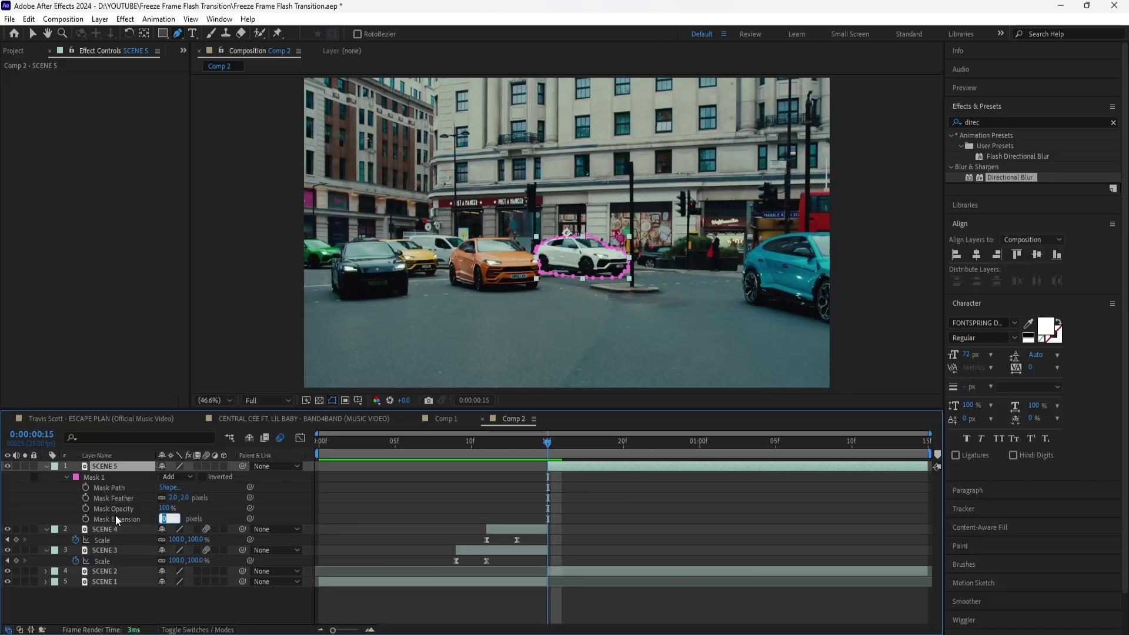
text(-2)
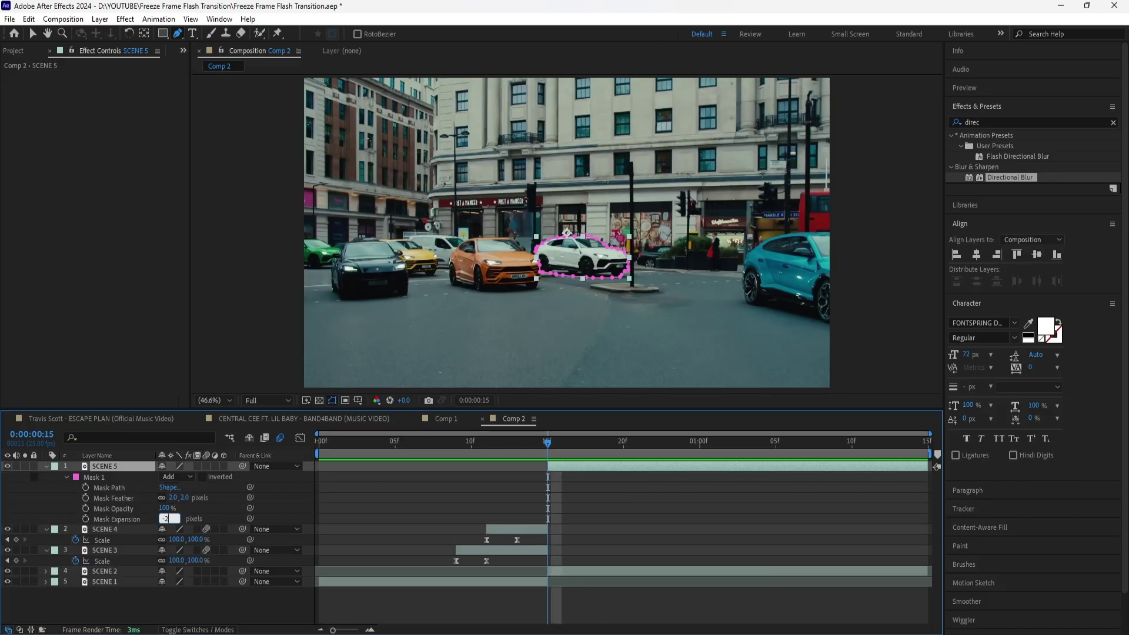
key(Return)
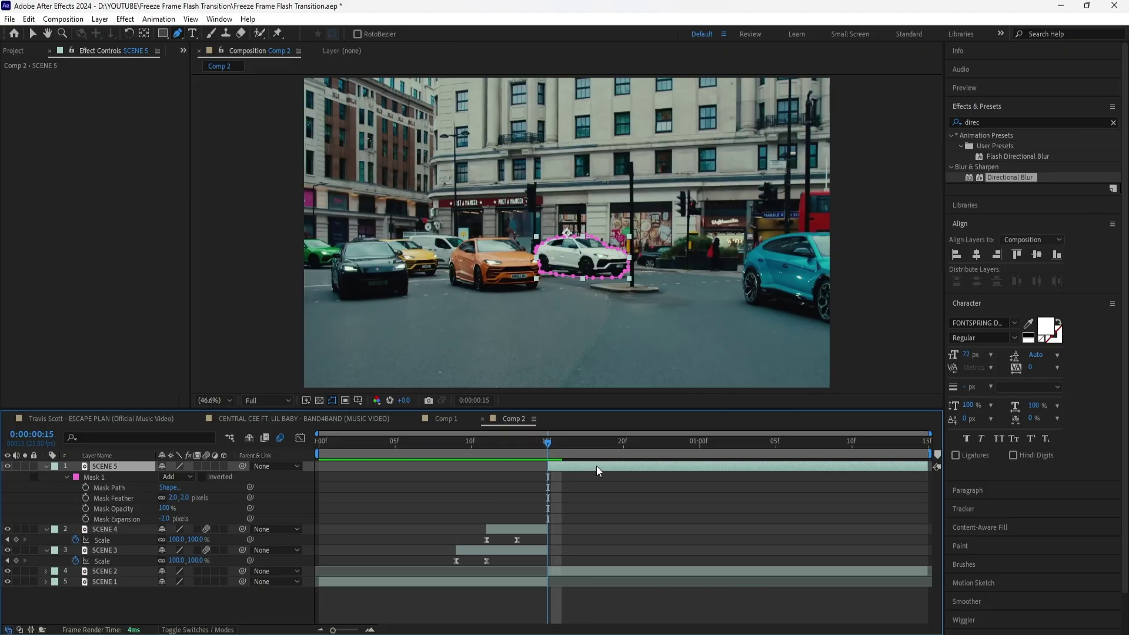
Make SCENE 5 span frames 13 to 15 and move its anchor point just beyond the white car's upper-left corner.
drag(928, 467, 517, 448)
key(v)
click(566, 237)
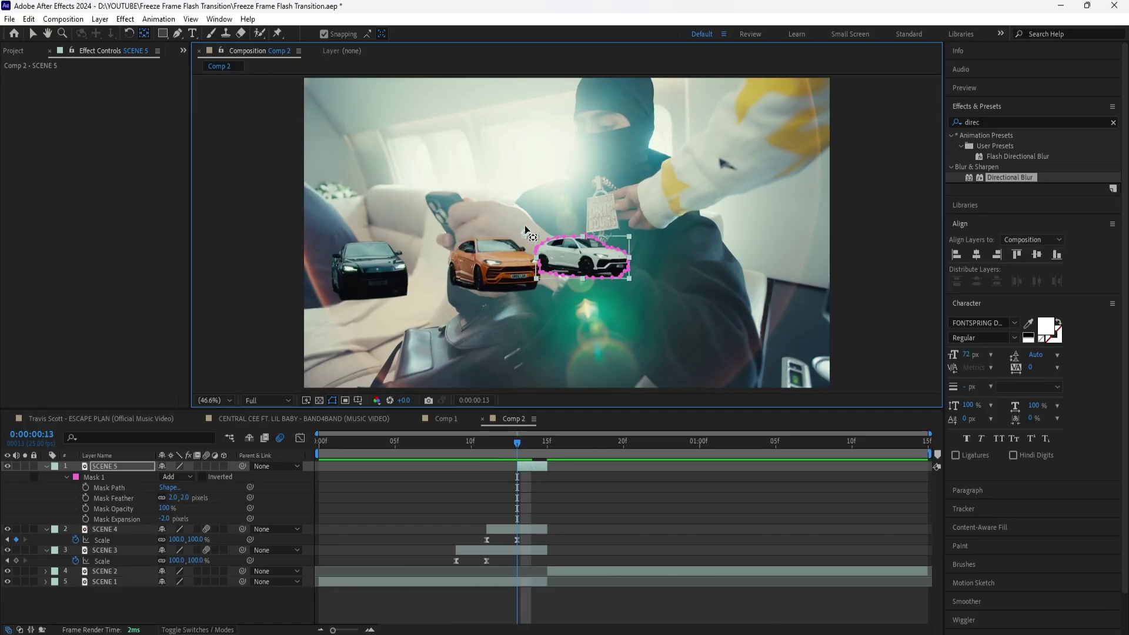
Show SCENE 5's Scale and set it to 0% with a keyframe at frame 13.
click(118, 467)
key(s)
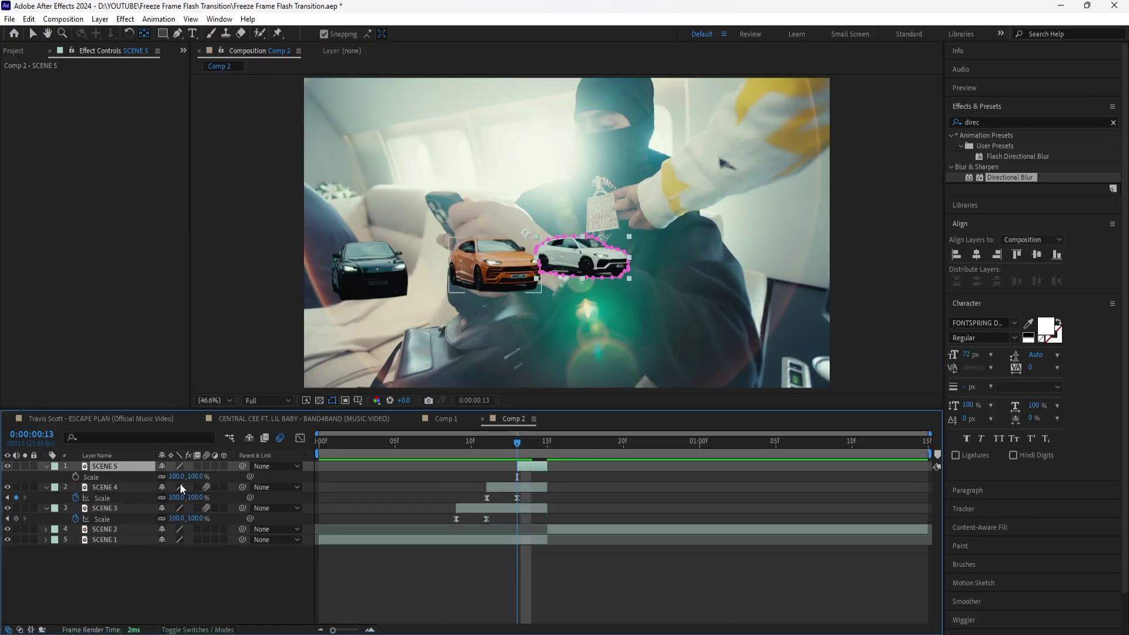
click(194, 477)
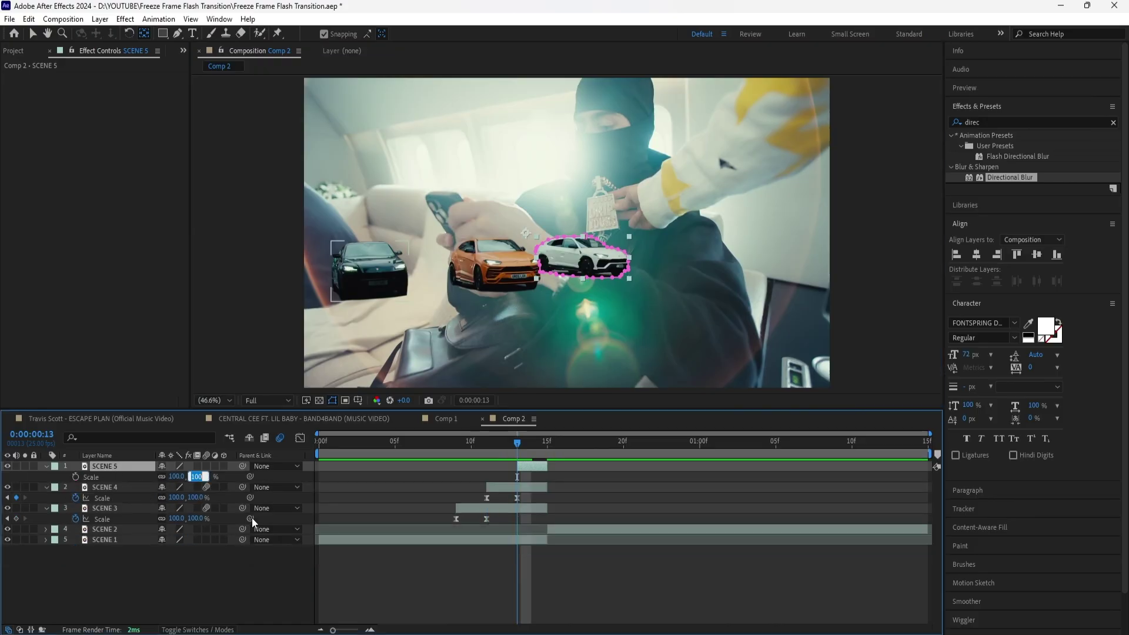
text(0)
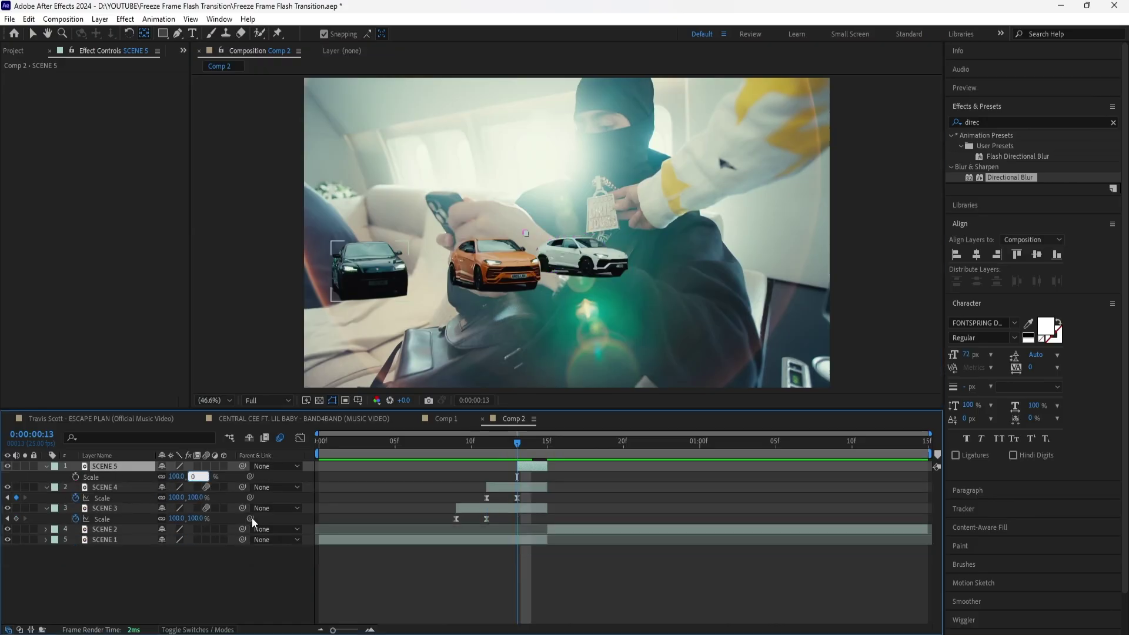
key(Return)
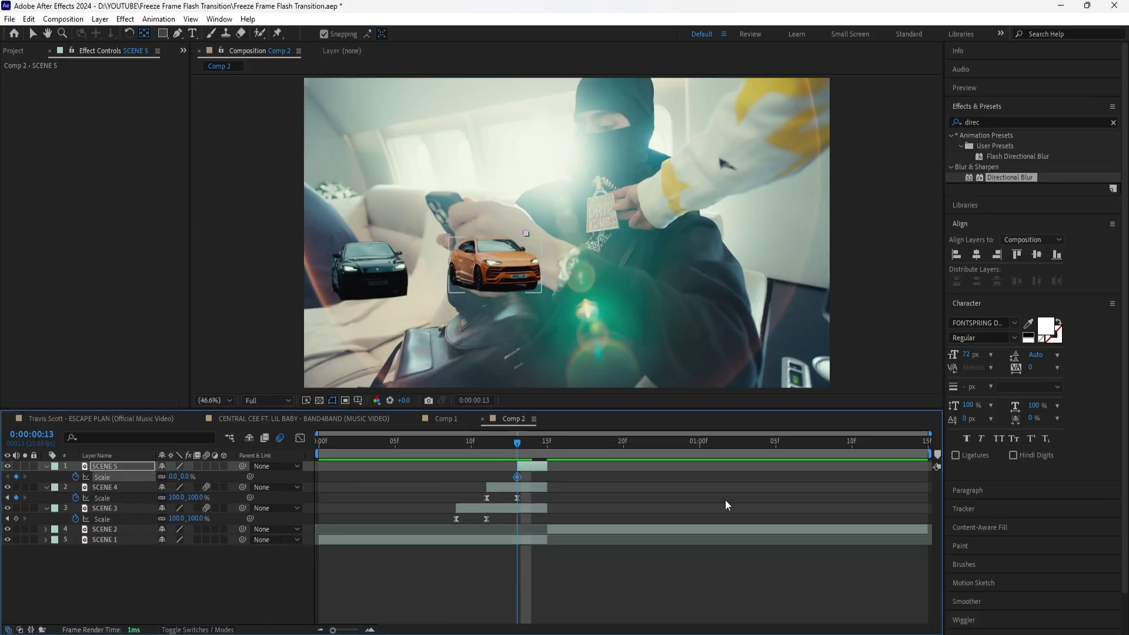
Add a Scale keyframe of 100% at frame 15 on SCENE 5.
key(Page_Down)
key(Page_Down)
click(185, 477)
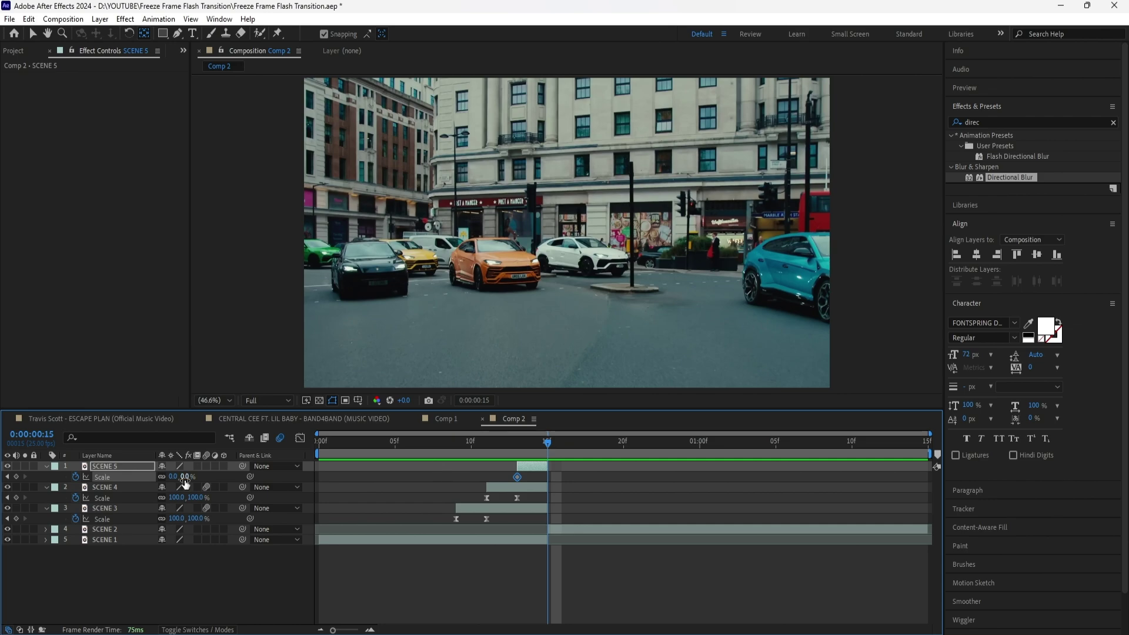
text(100)
key(Return)
Apply Easy Ease to SCENE 5's Scale keyframes, enable motion blur for the layer, and preview the car animation.
right_click(545, 479)
mouse_move(617, 475)
click(664, 507)
key(Page_Up)
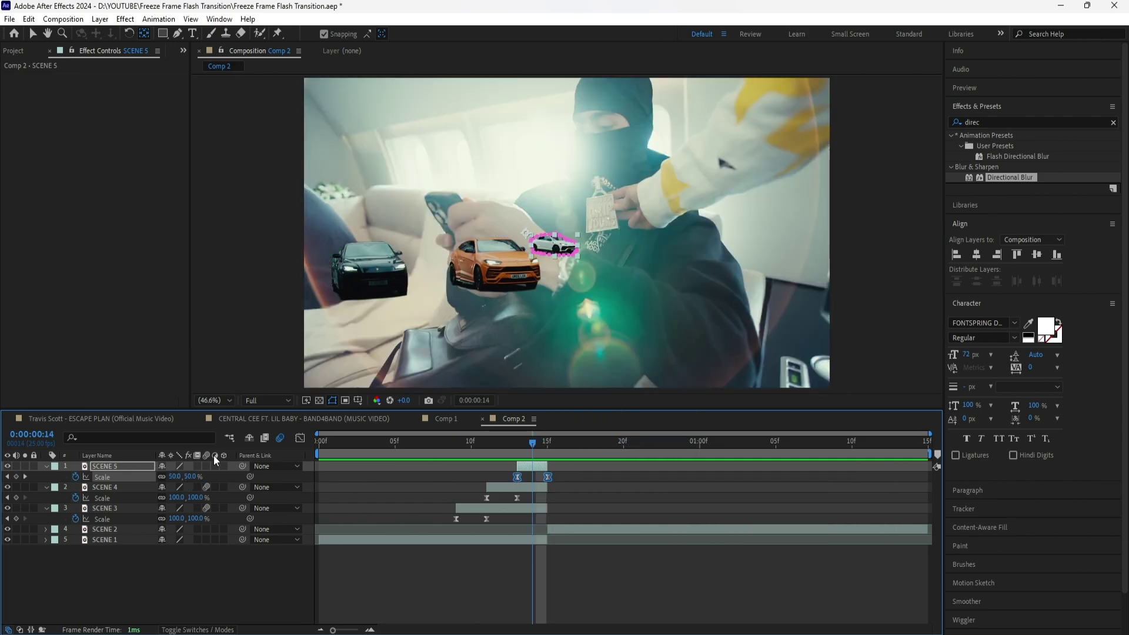
key(space)
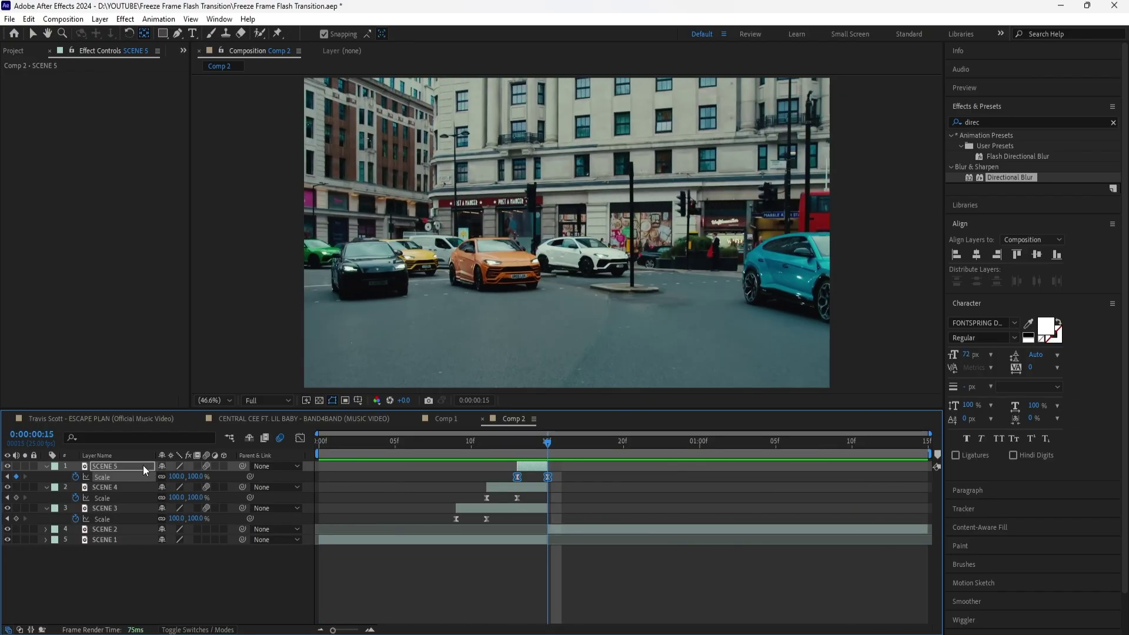
Add an adjustment layer above SCENE 5 and trim it to span frames 13 to 17 around the scene cut.
right_click(181, 555)
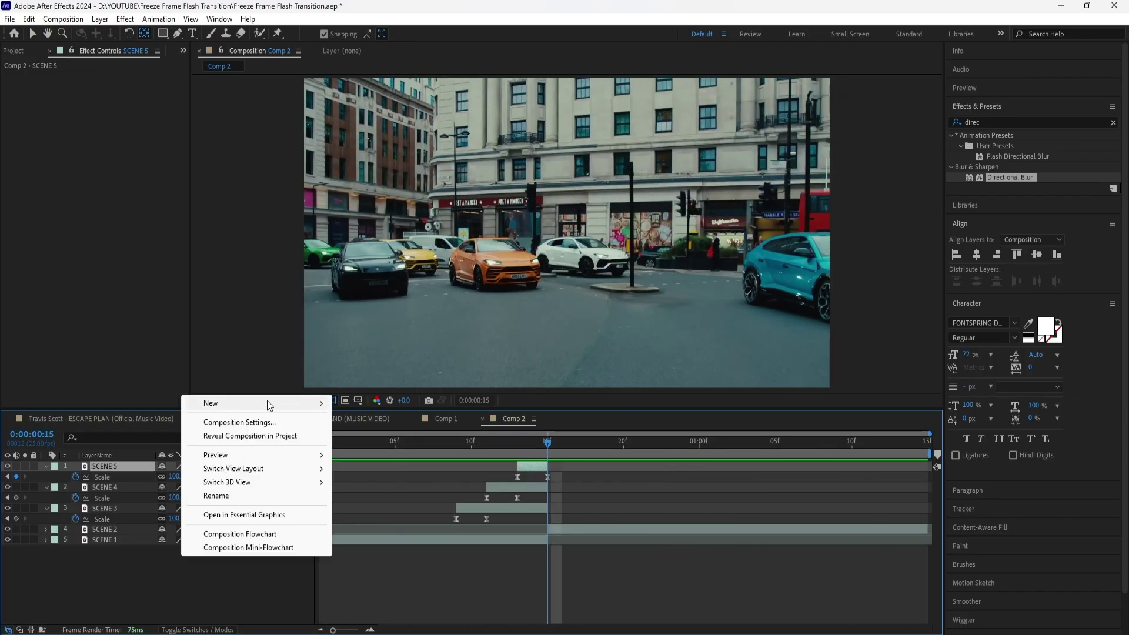
mouse_move(269, 403)
click(414, 502)
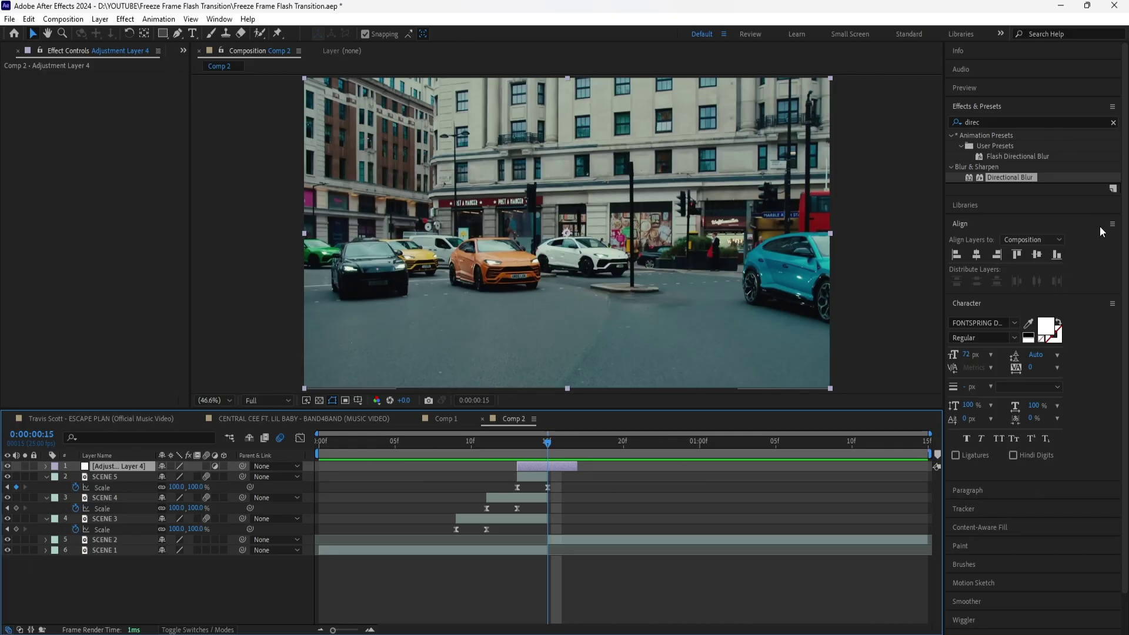
Find the Exposure effect and apply it to the adjustment layer.
click(1113, 123)
text(e)
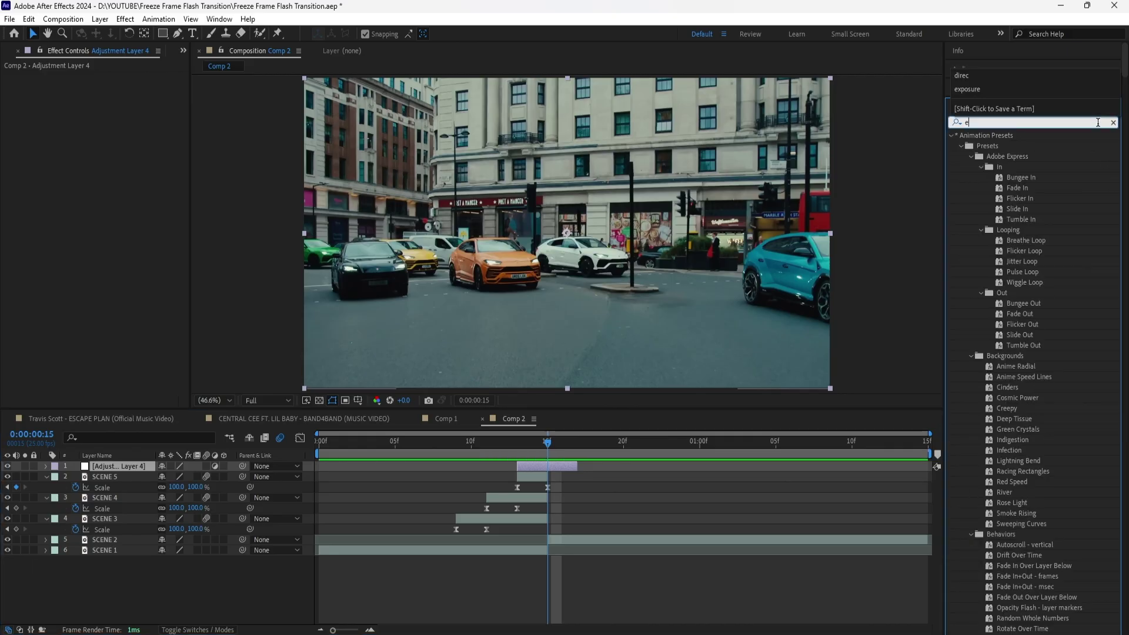
text(xposure)
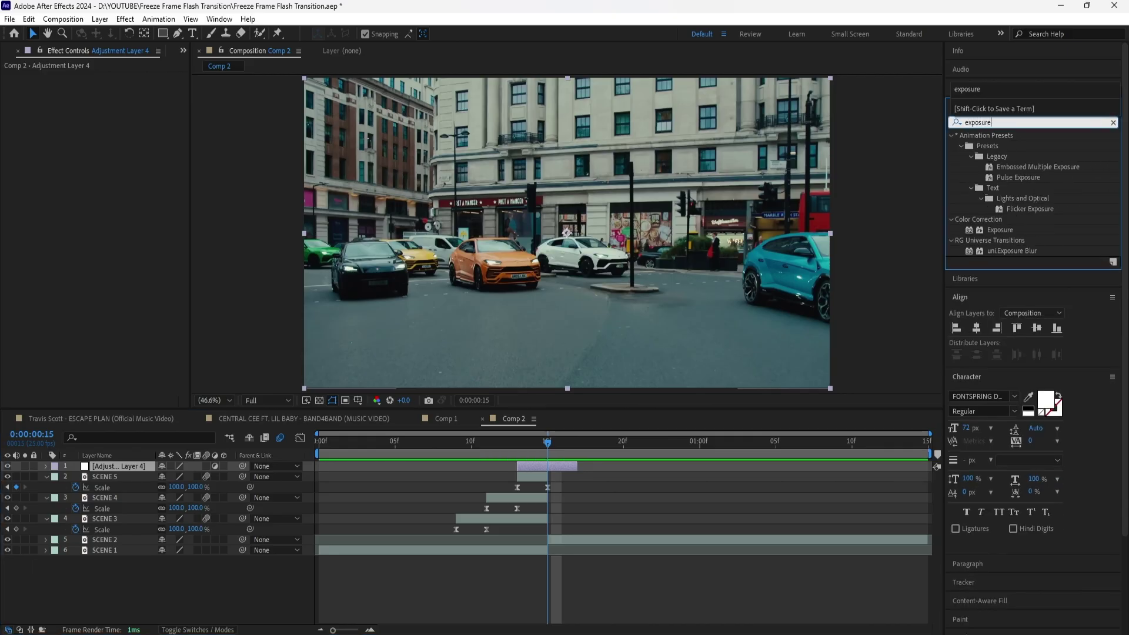
double_click(1008, 234)
Set Exposure to 4 with a keyframe at frame 15 and reveal the adjustment layer's keyframes.
click(110, 109)
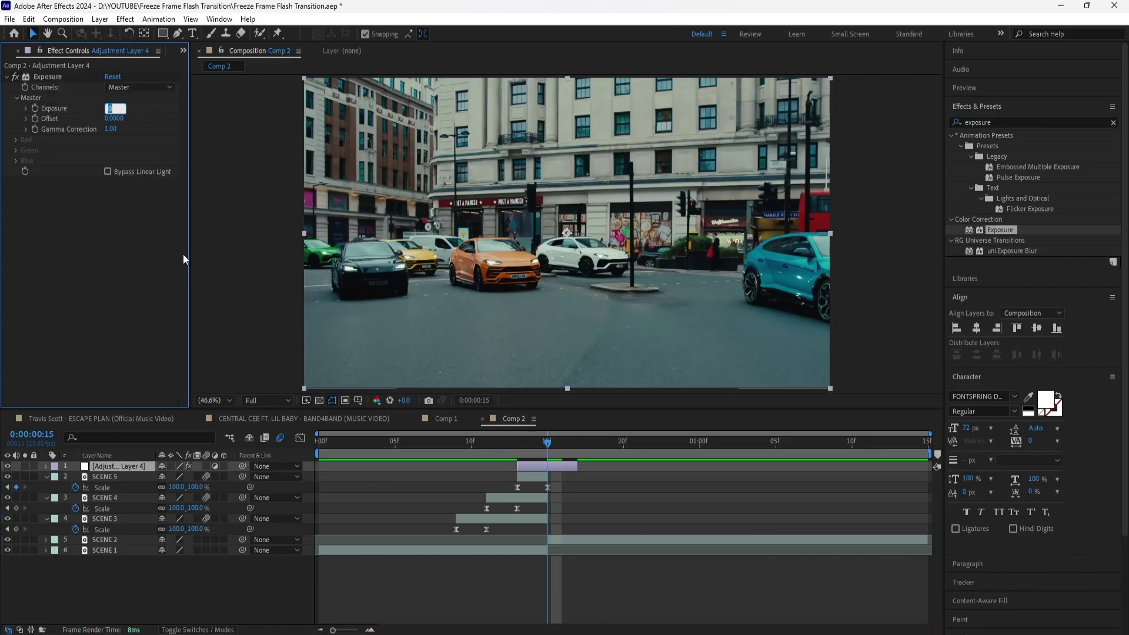
text(4)
key(Return)
click(35, 108)
click(560, 467)
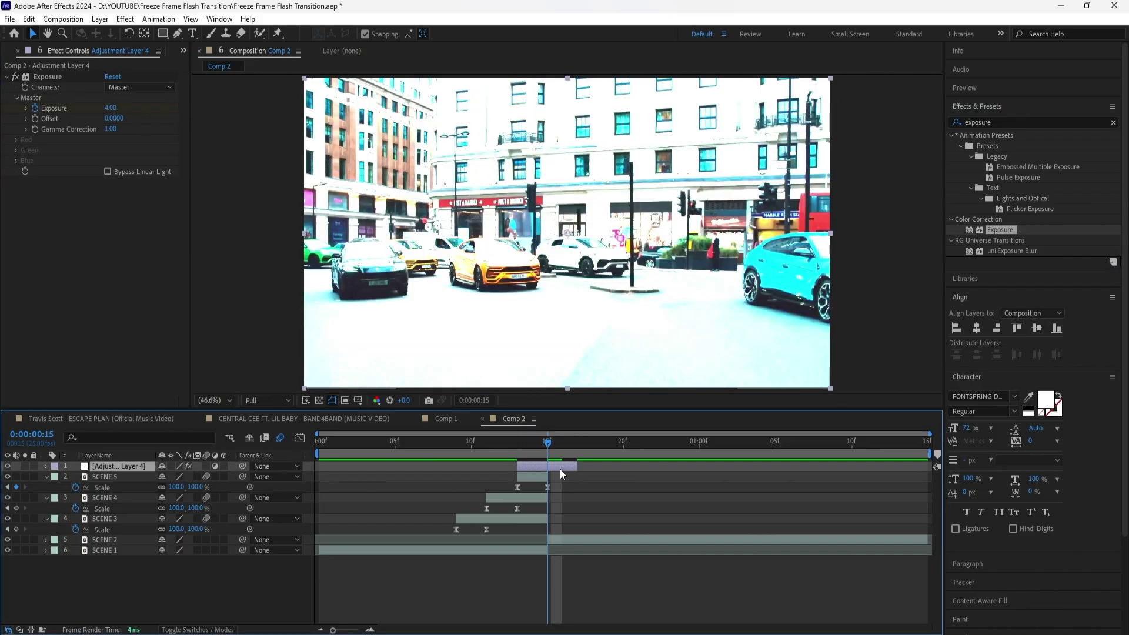
key(u)
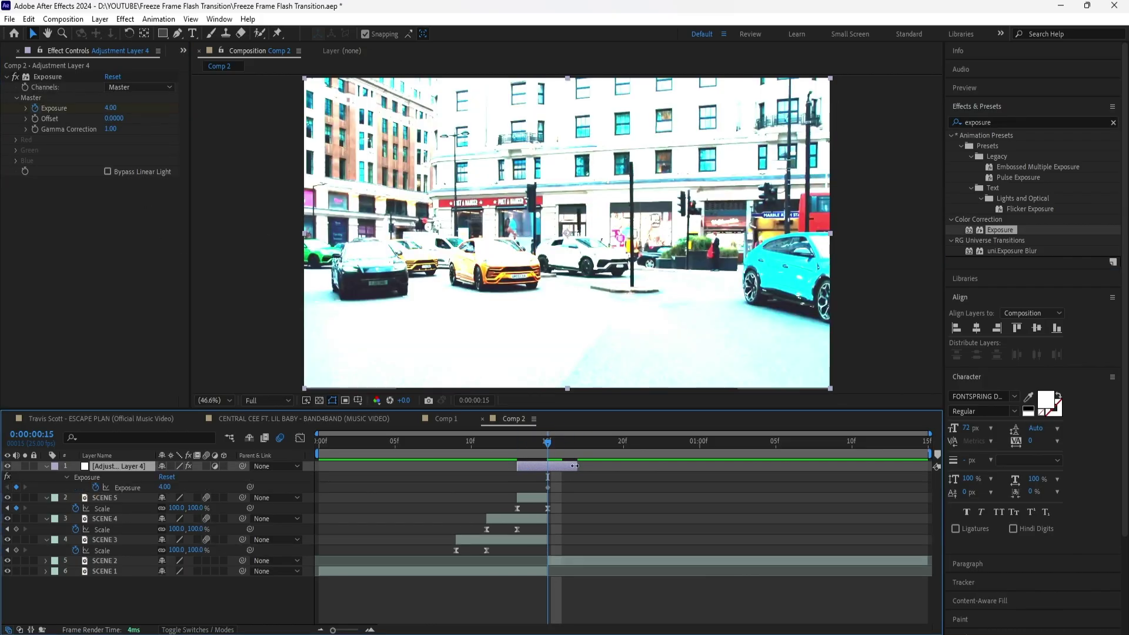
Add an Exposure keyframe of 0 at frame 13, where the adjustment layer starts.
key(Page_Up)
key(Page_Up)
click(110, 108)
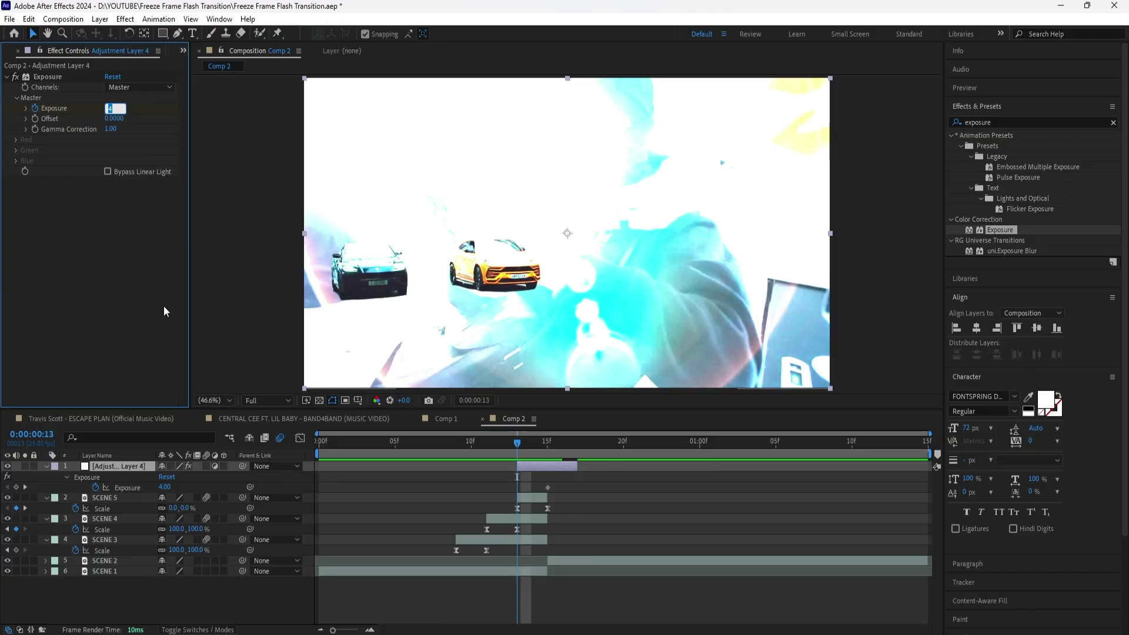
text(0)
key(Return)
Add an Exposure keyframe of 0 at frame 17, where the adjustment layer ends.
drag(518, 443, 579, 445)
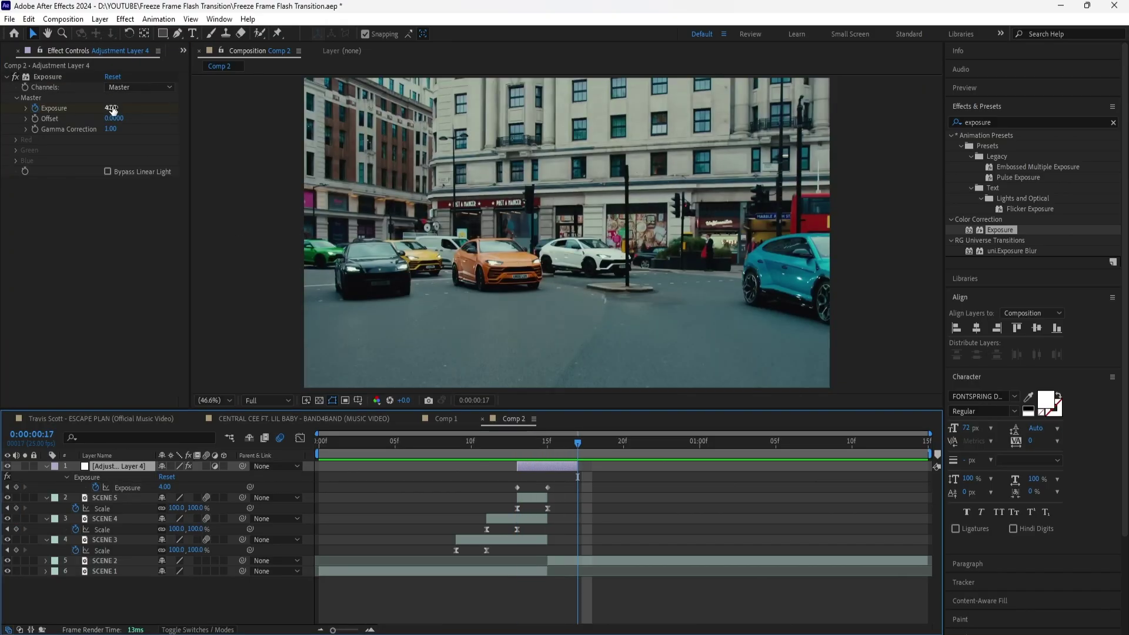
click(110, 108)
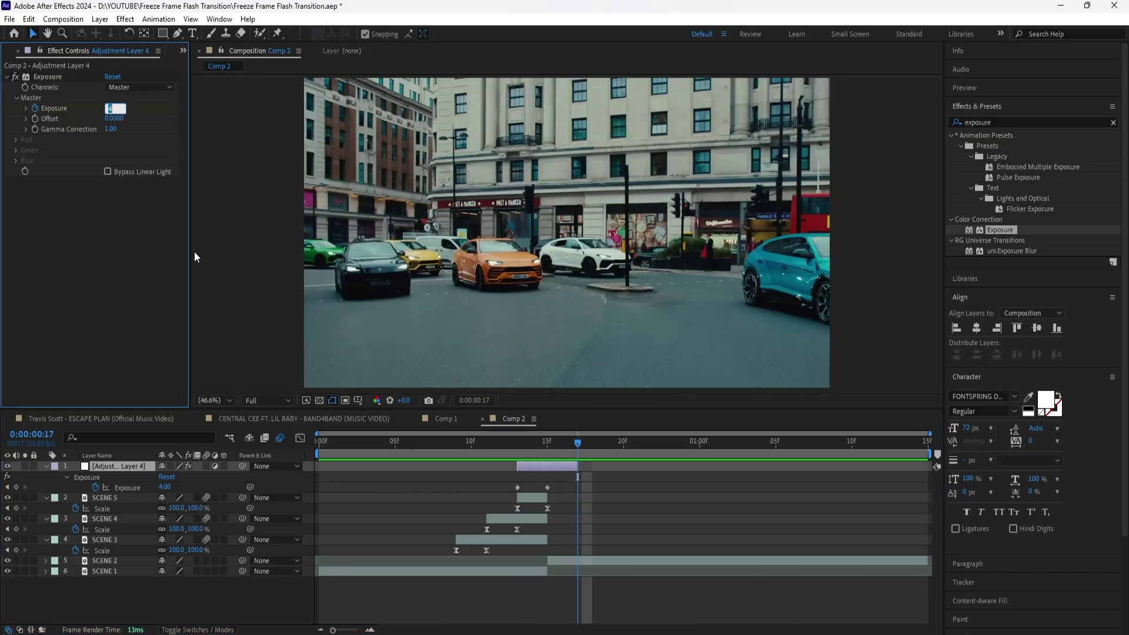
text(4)
key(Return)
Return to frame 15 and apply the Directional Blur effect to the adjustment layer.
click(563, 468)
key(Page_Up)
key(Page_Up)
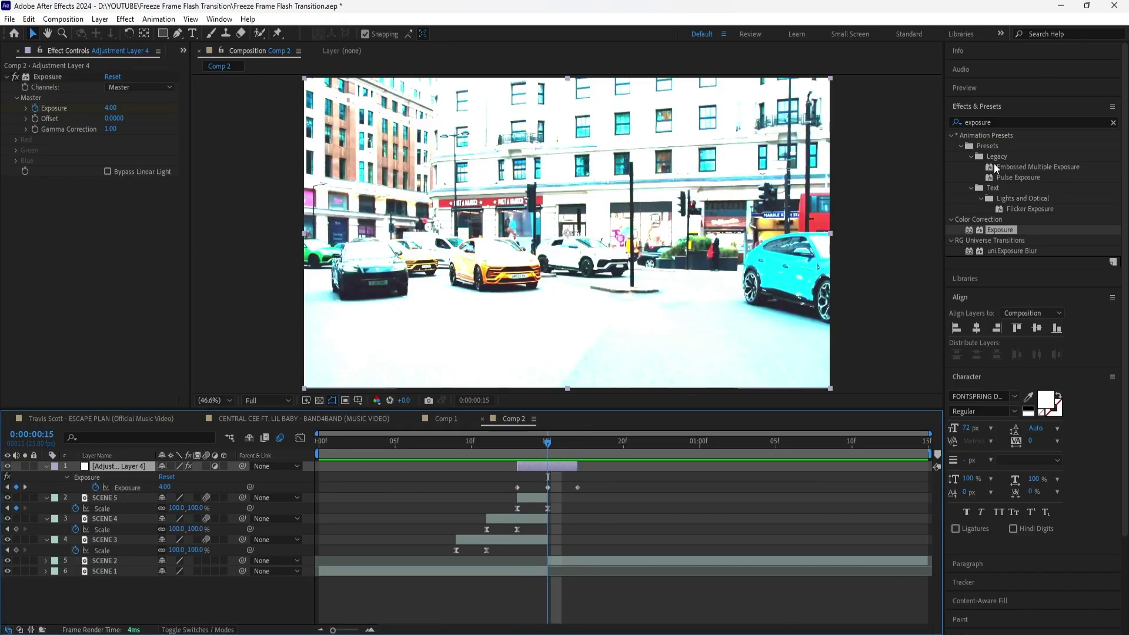
click(1113, 123)
text(direct)
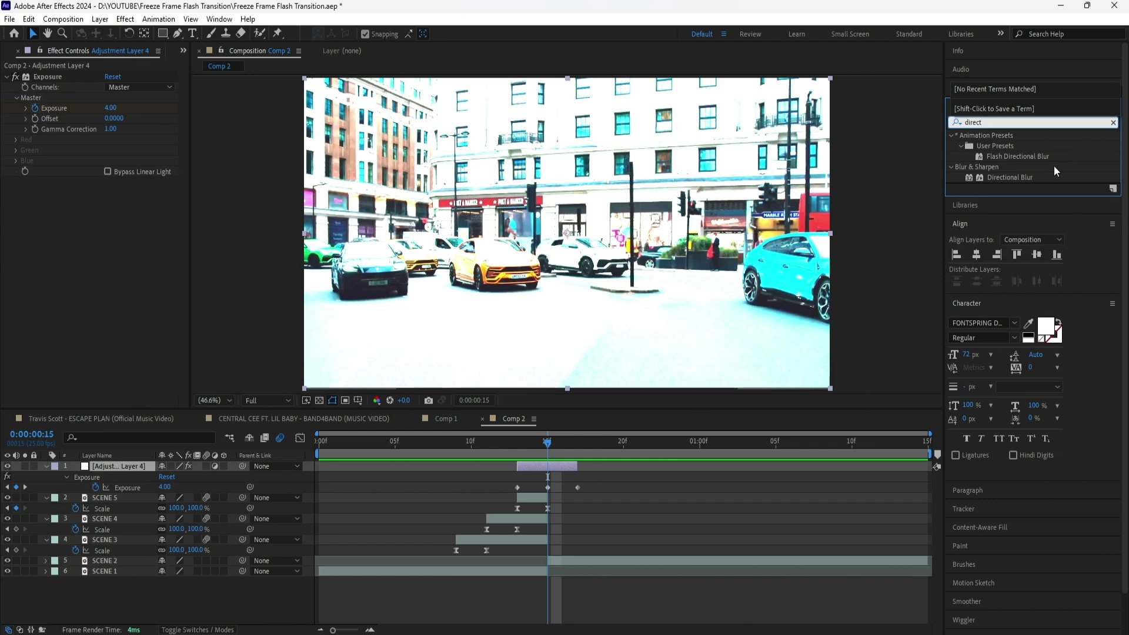
double_click(1009, 177)
Set Directional Blur's Blur Length to 90 with a keyframe at frame 15.
click(114, 228)
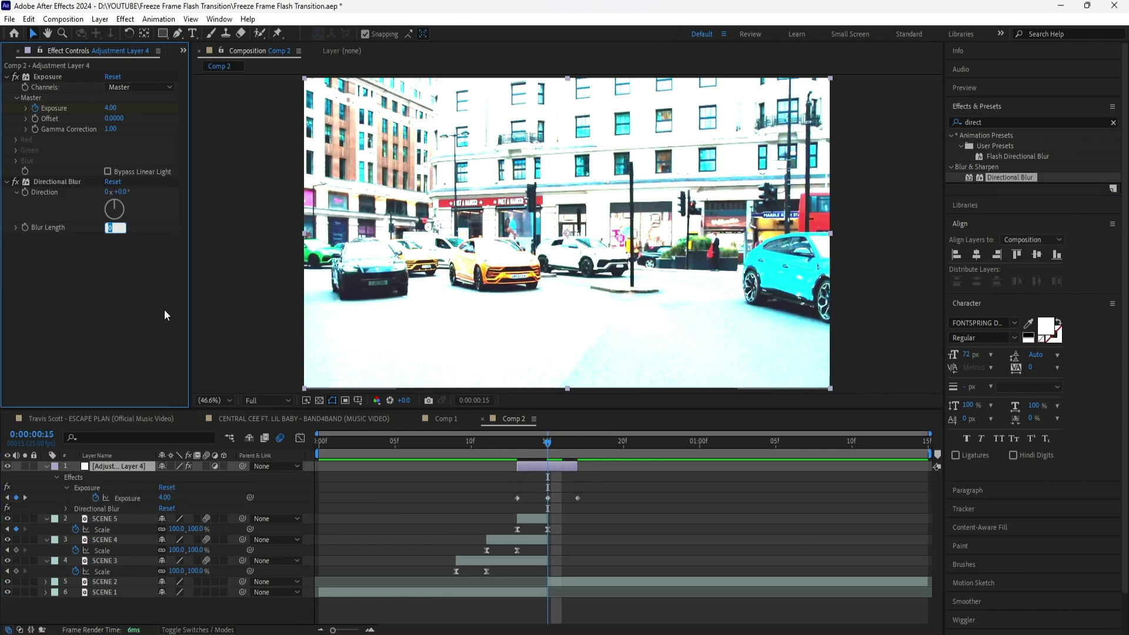
text(90)
click(25, 228)
Add Blur Length keyframes of 0 at frames 13 and 17 and show all the adjustment layer's keyframes.
drag(547, 444, 578, 465)
click(115, 228)
text(0)
key(Return)
key(u)
key(u)
Apply Easy Ease to all Exposure and Blur Length keyframes on the adjustment layer.
drag(592, 482, 502, 511)
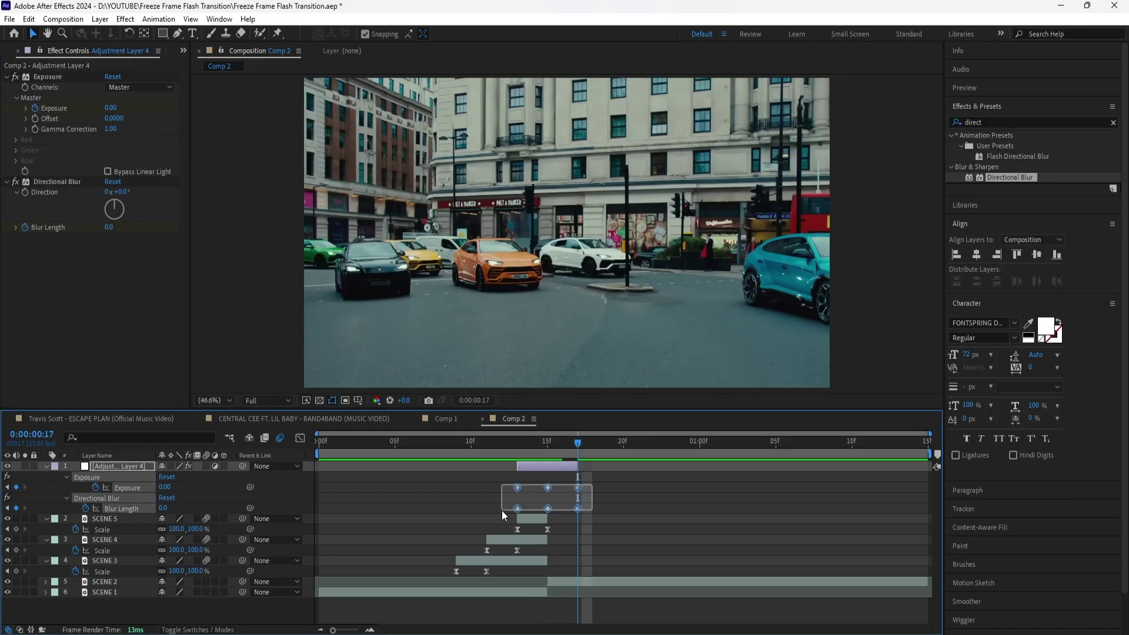
right_click(577, 487)
mouse_move(649, 480)
click(778, 528)
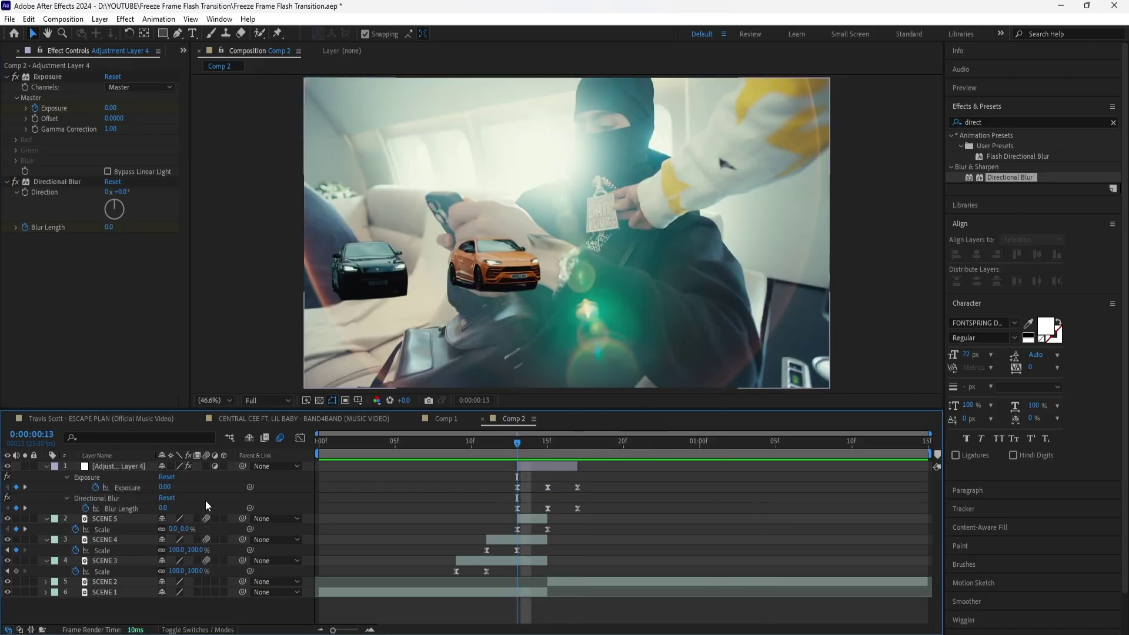
Reshape the Exposure speed graph so its speed peaks sharply on both sides of the frame 15 keyframe.
click(300, 438)
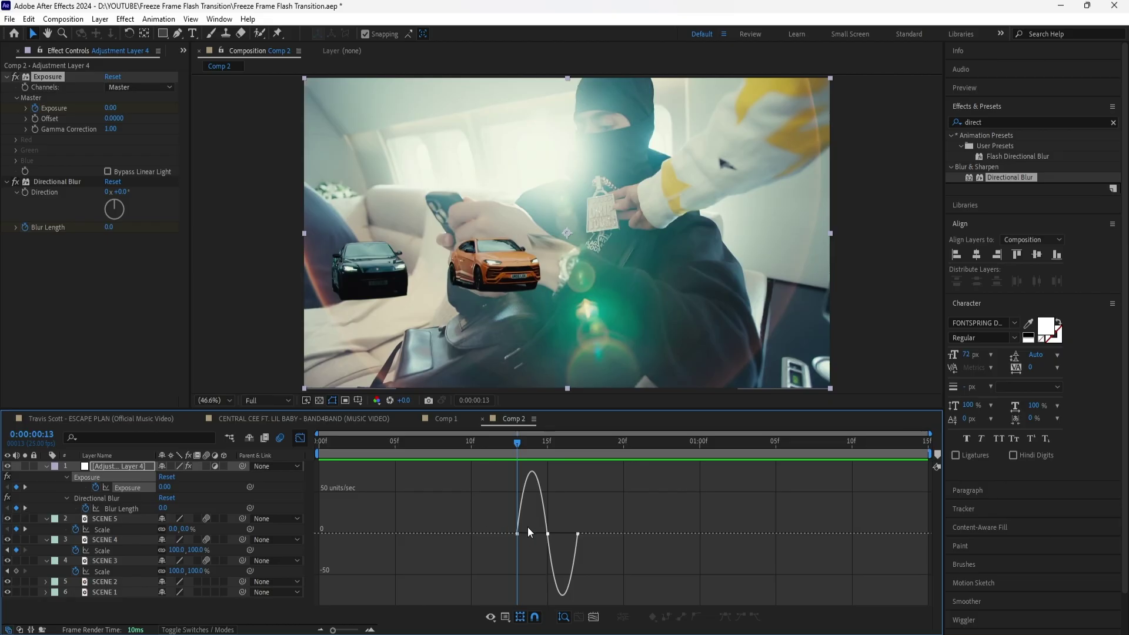
drag(528, 533, 504, 543)
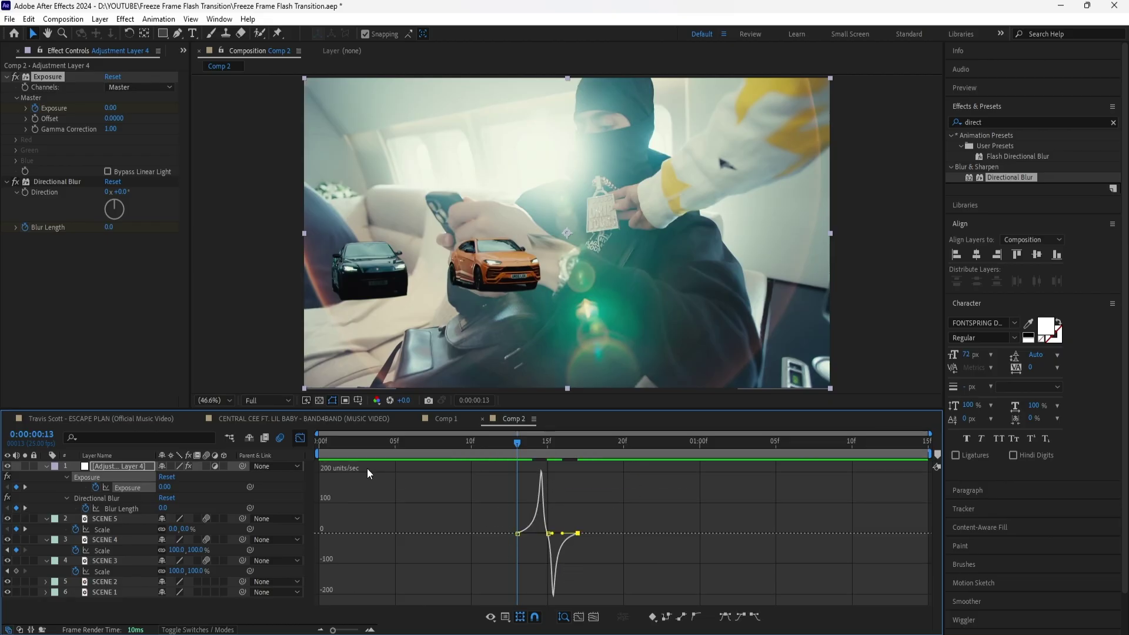
click(300, 438)
Reshape the Blur Length speed graph into the same sharp peaks around frame 15 and preview the transition from the start.
click(133, 508)
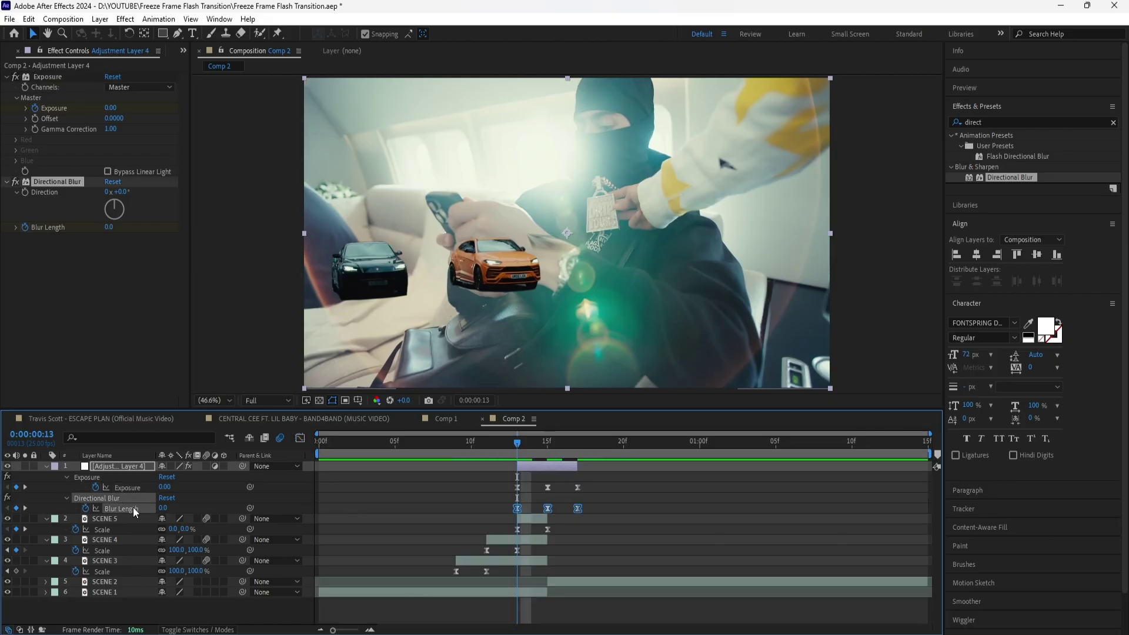
click(299, 440)
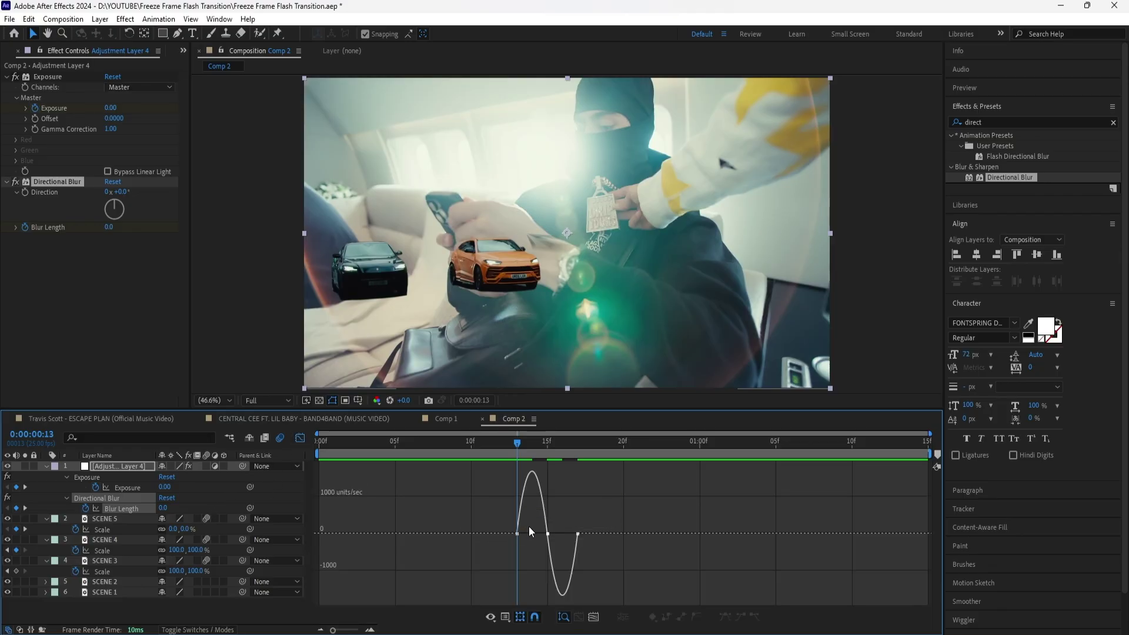
drag(530, 527, 505, 542)
drag(523, 533, 561, 562)
click(578, 562)
key(shift+F3)
key(Home)
key(space)
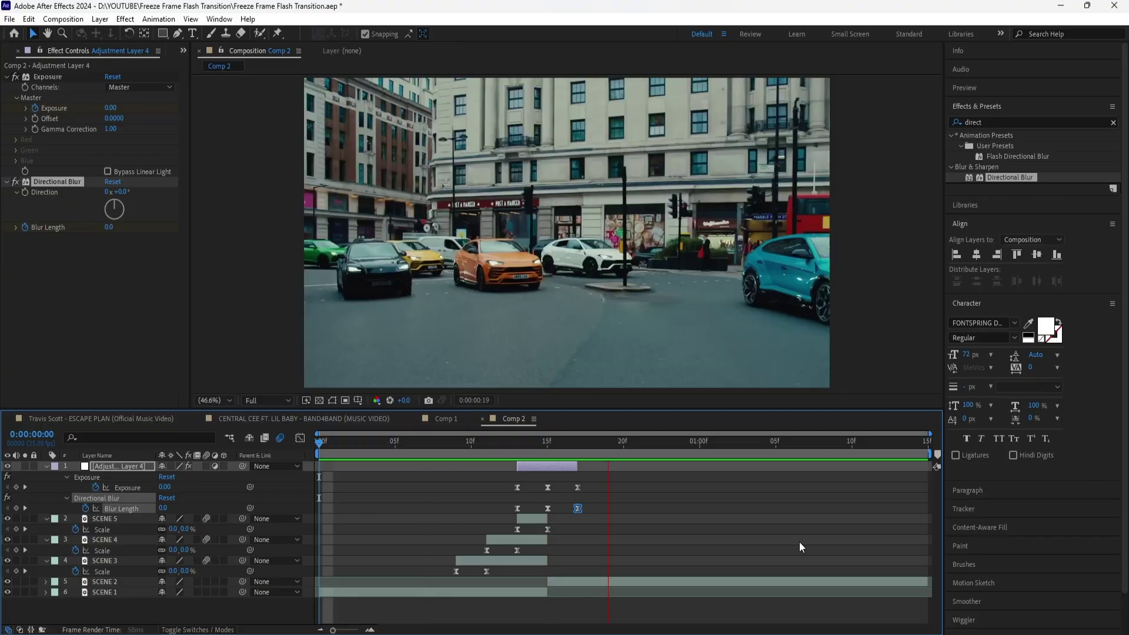